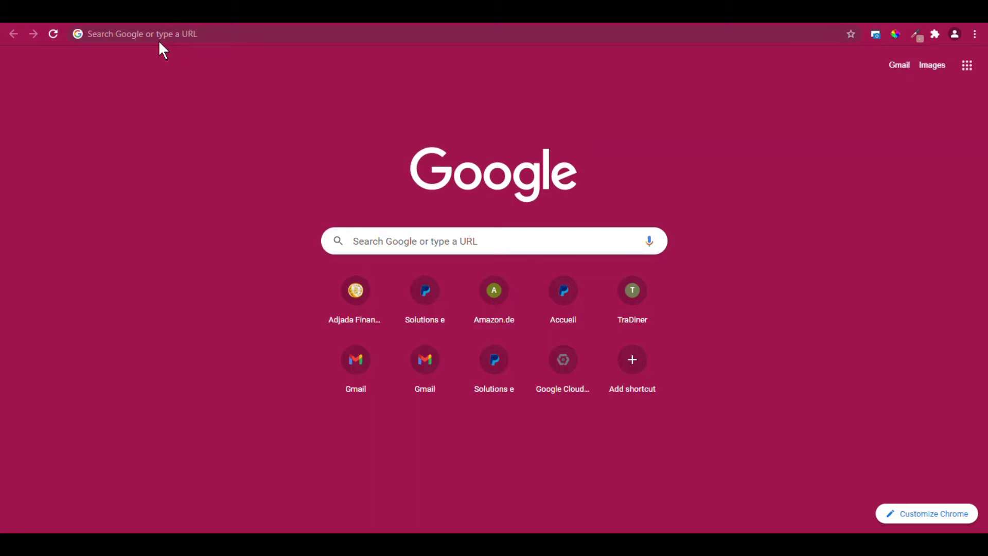
Search 'creer un compte gmail' and open the Google account creation page.
left_click(166, 34)
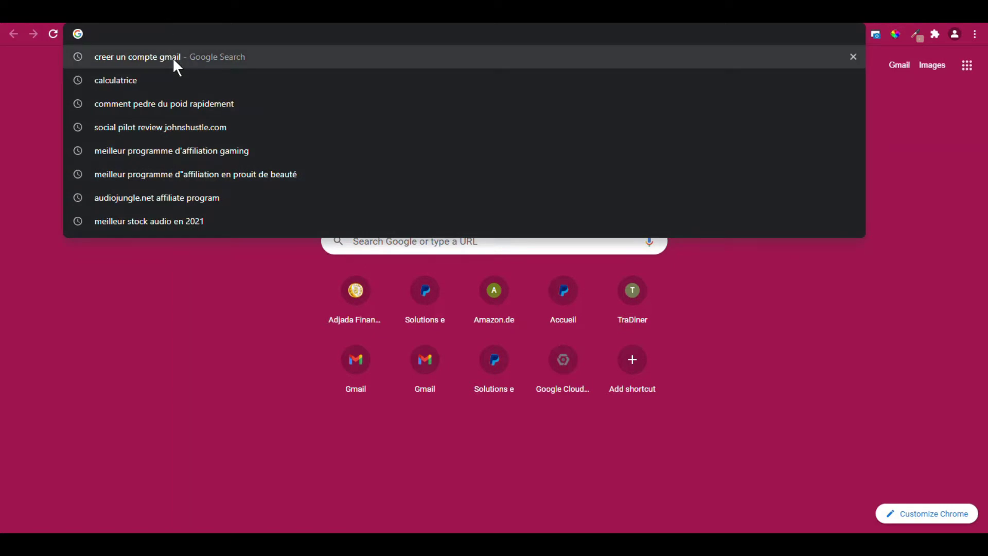
left_click(173, 59)
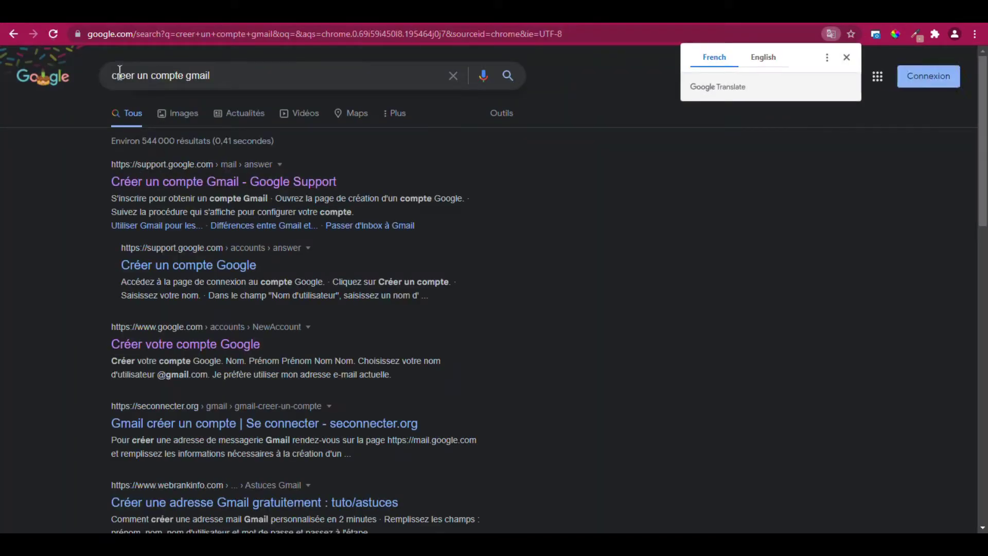
left_click(844, 59)
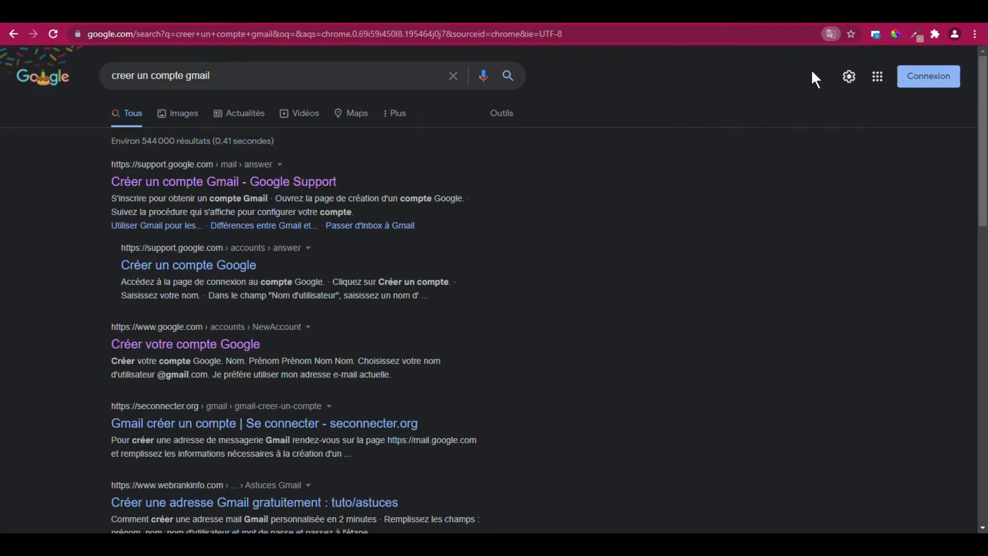
left_click(217, 344)
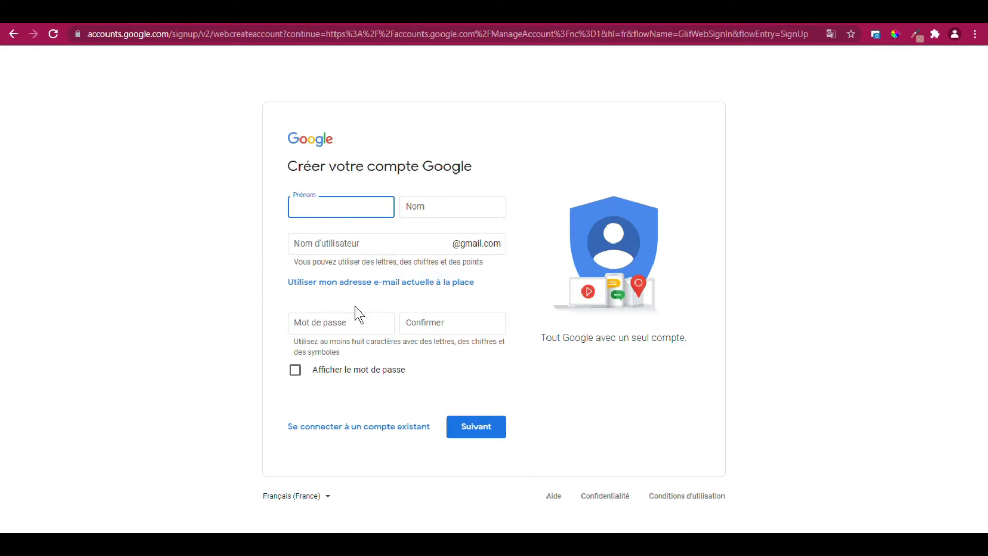
Pick the first suggested username, then delete it to leave the field empty.
left_click(392, 242)
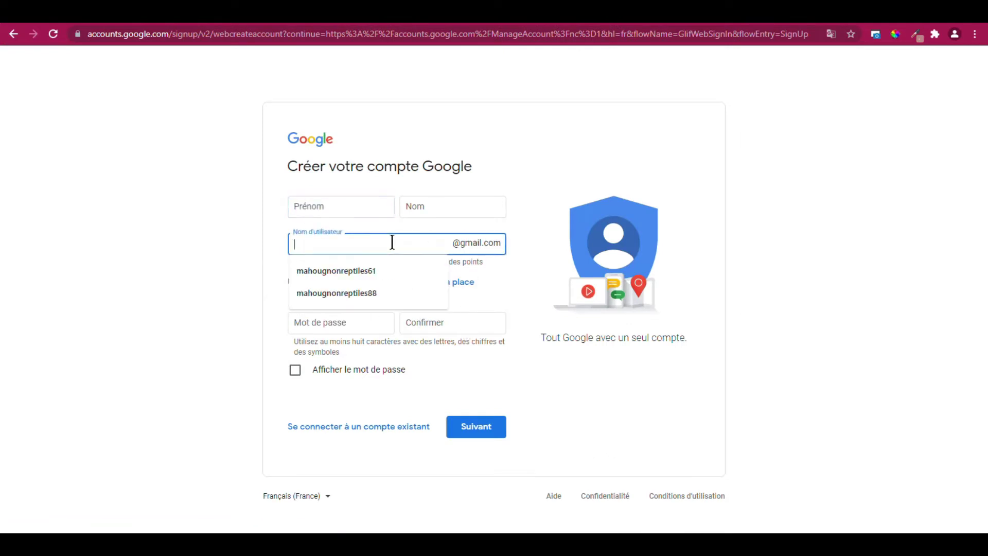
left_click(382, 273)
left_click_drag(403, 240, 268, 228)
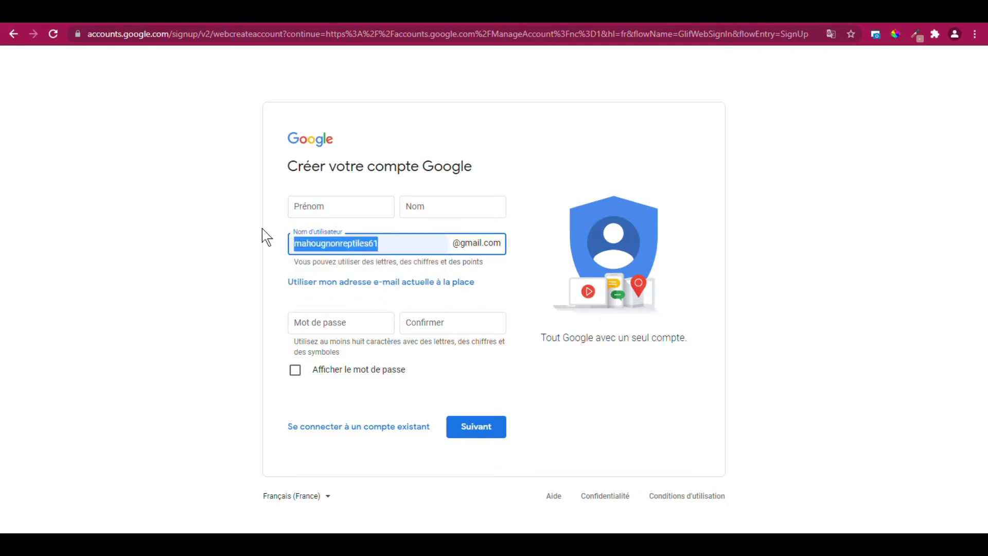
key("BackSpace")
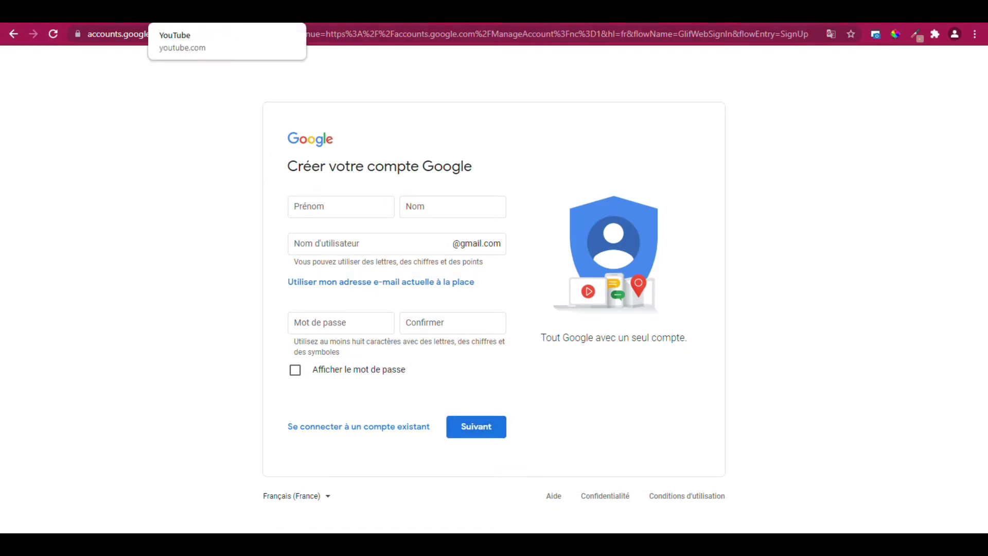
Sign in to YouTube with the tutorial account and its password.
left_click(206, 12)
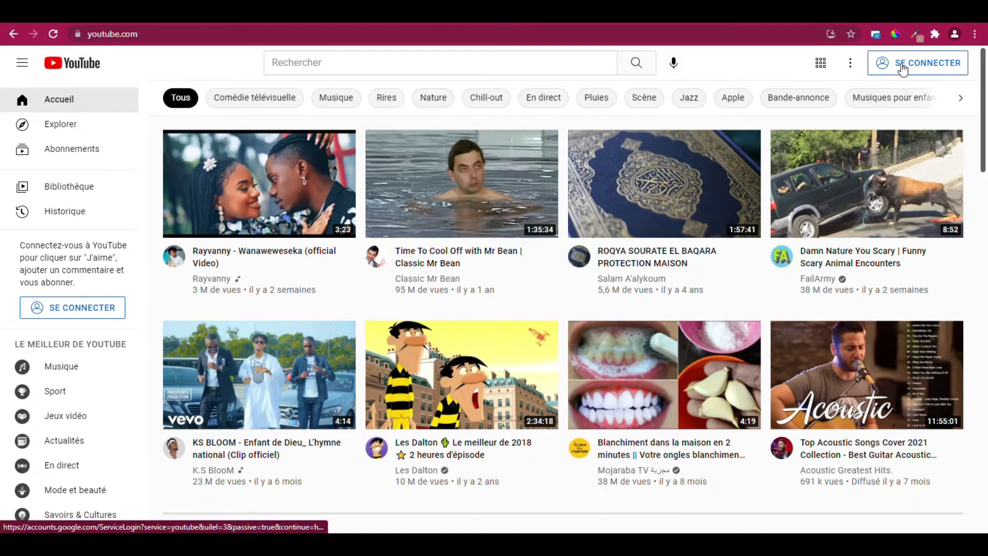
left_click(902, 68)
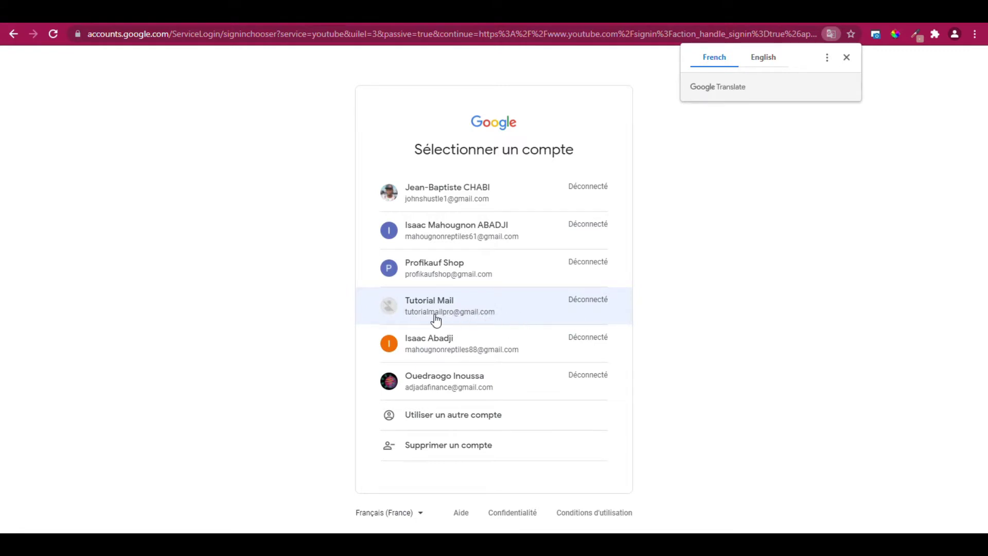
left_click(470, 319)
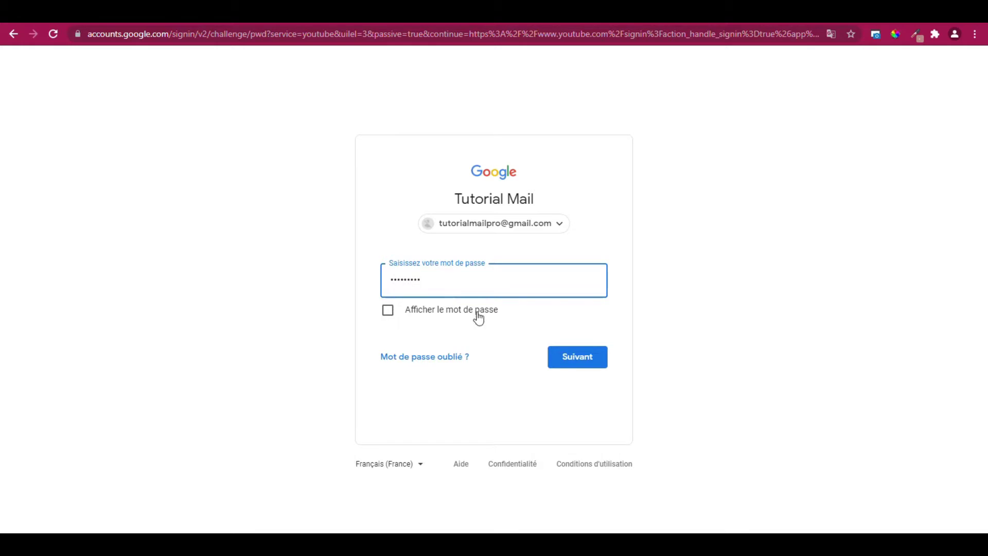
left_click(571, 357)
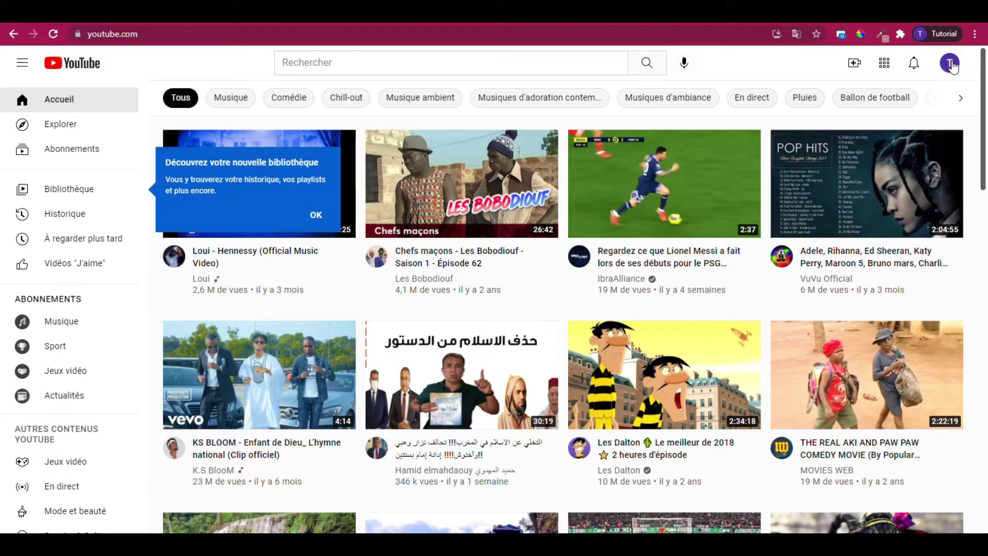
Create a new channel from the account menu, naming it 'Fitness Pour Tous'.
left_click(950, 63)
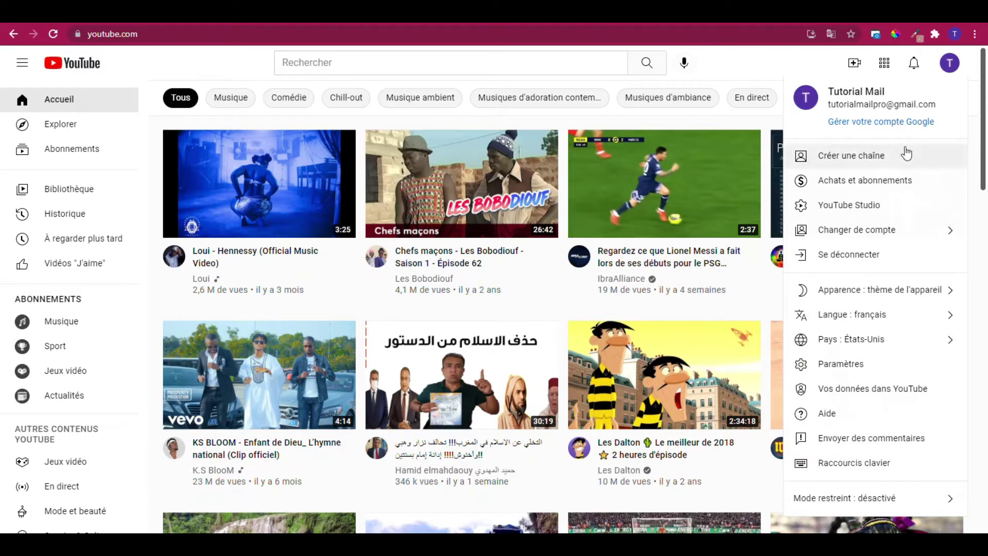
left_click(954, 65)
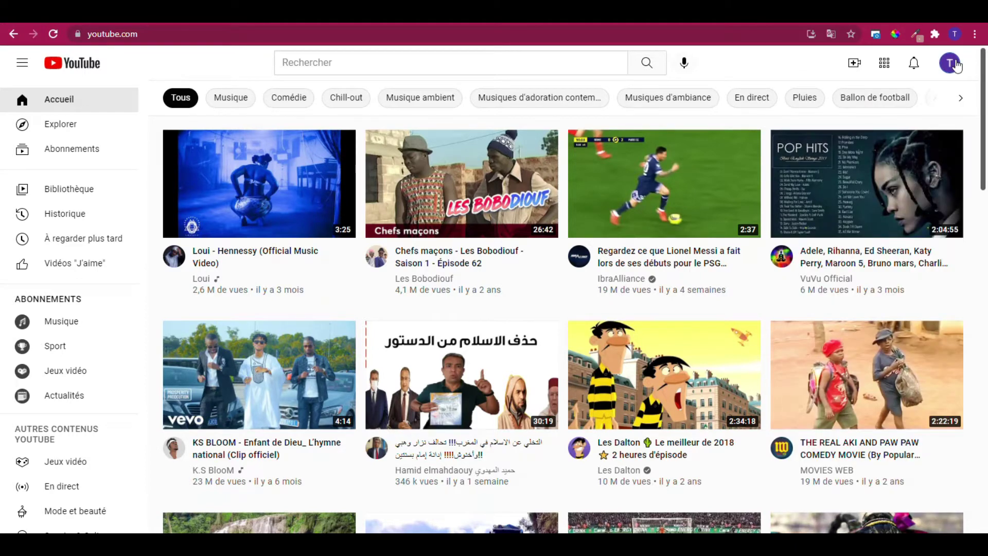
left_click(955, 64)
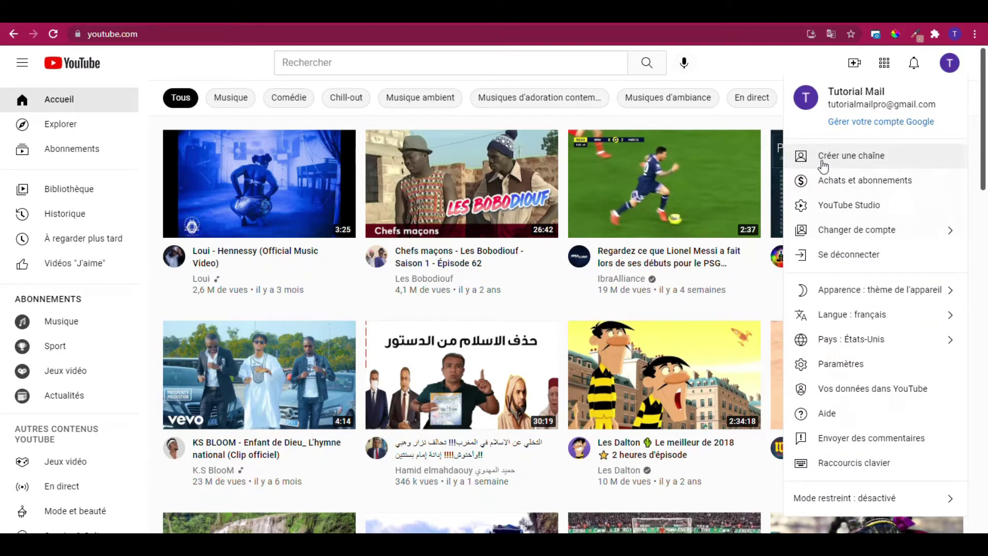
left_click(823, 164)
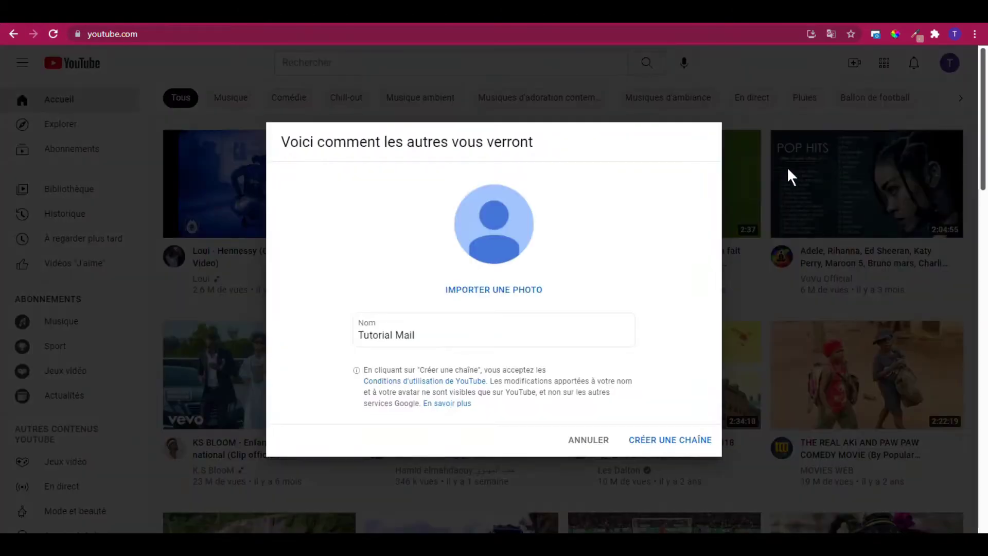
left_click(453, 338)
left_click_drag(445, 335, 359, 337)
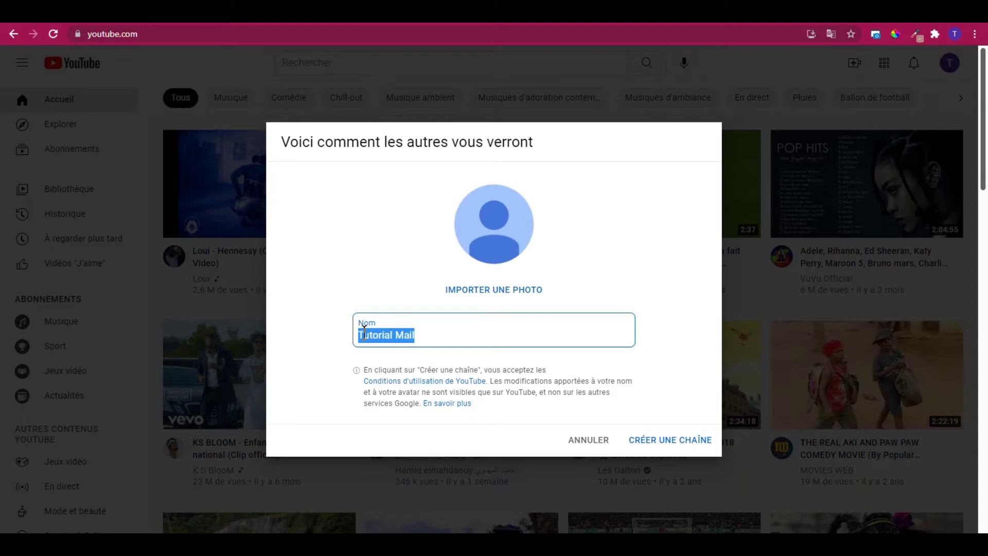
type("F")
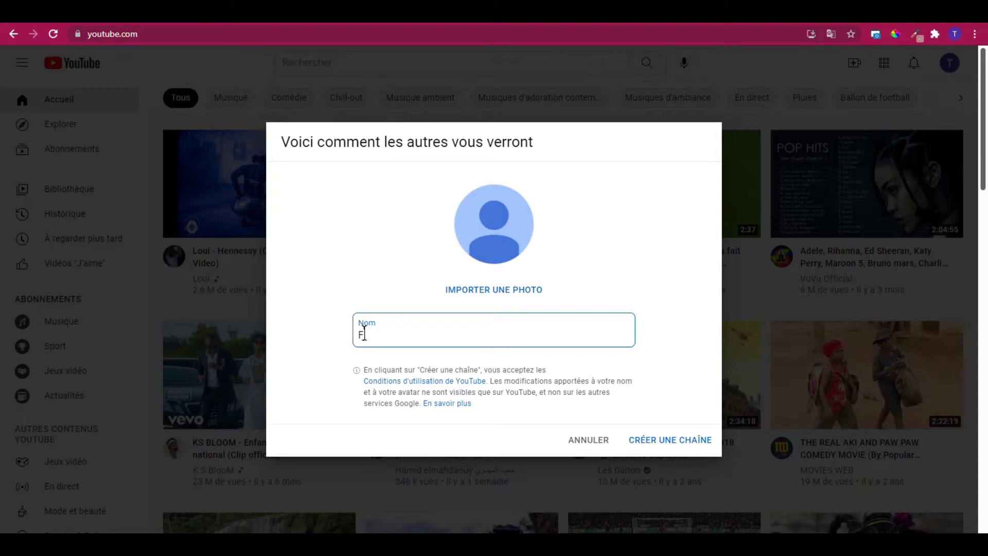
type("itness Pour Tous")
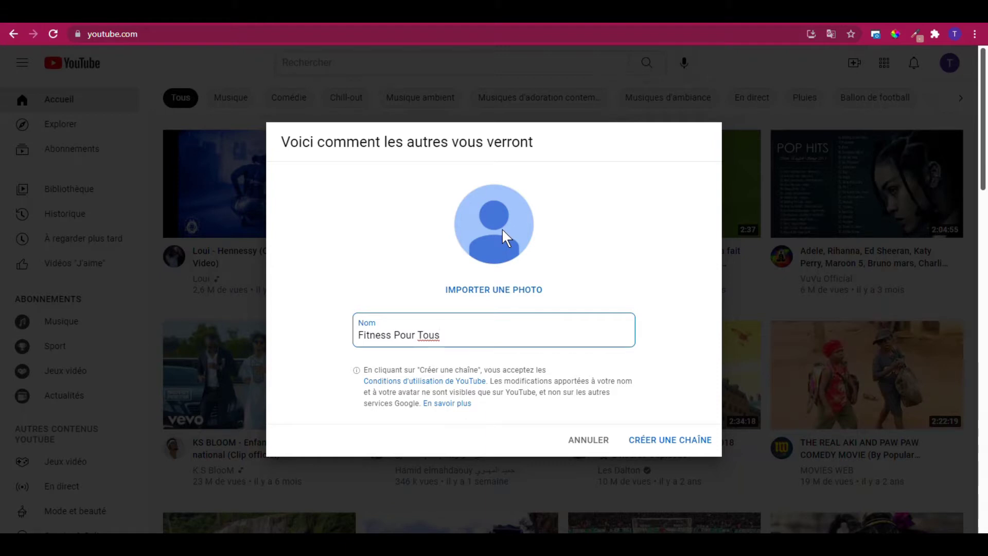
left_click(662, 443)
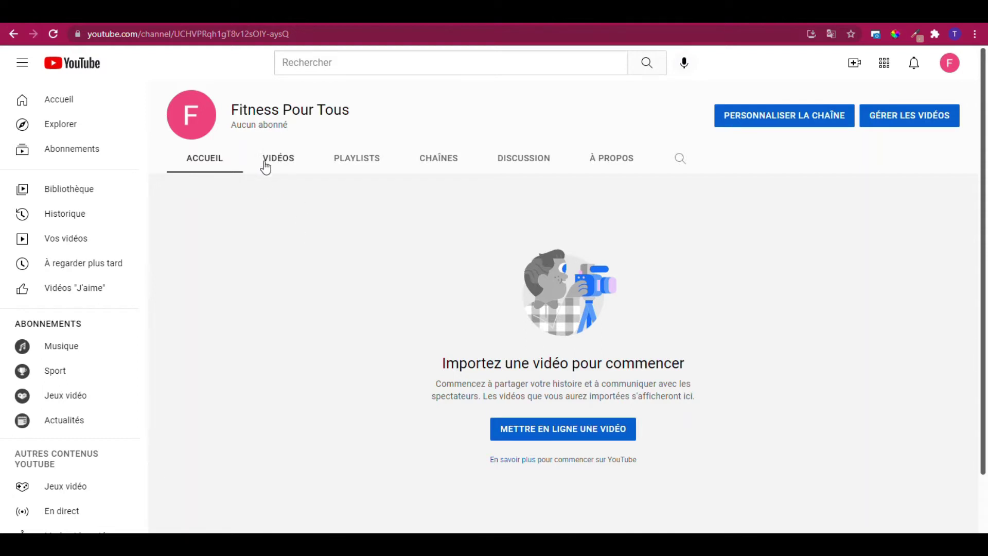
Browse the Vidéos, Playlists, Chaînes, Discussion and À propos tabs, then go to channel customisation.
left_click(296, 163)
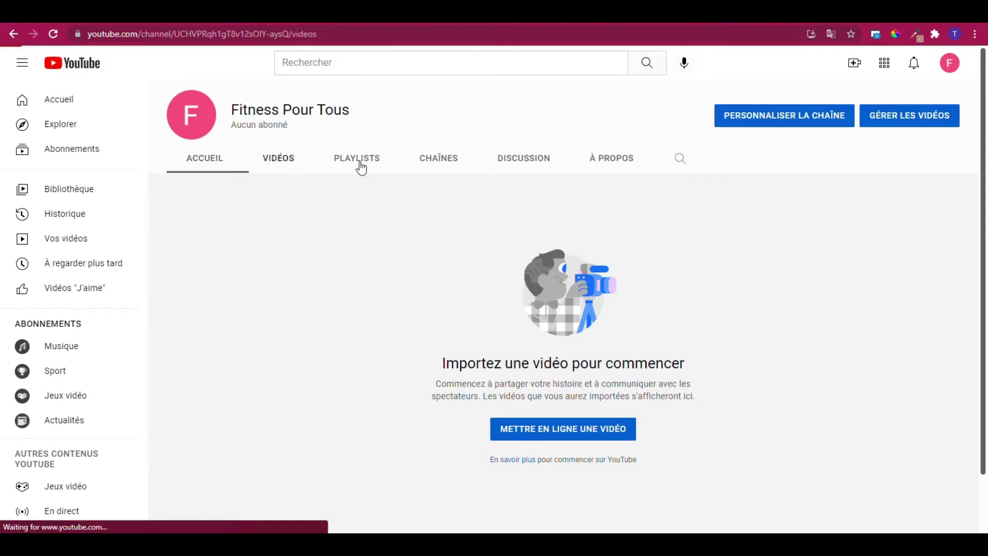
left_click(380, 164)
left_click(447, 158)
left_click(495, 159)
left_click(623, 155)
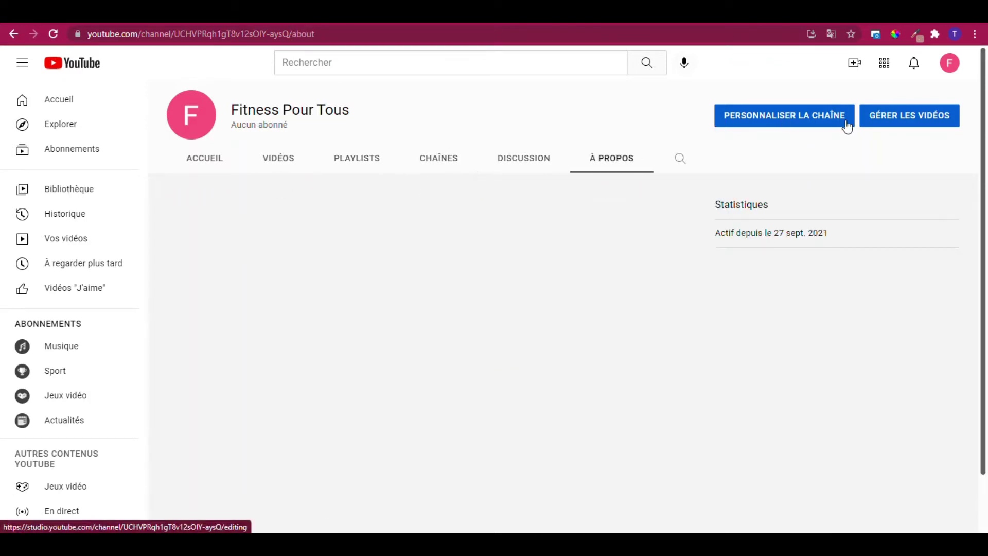
left_click(775, 121)
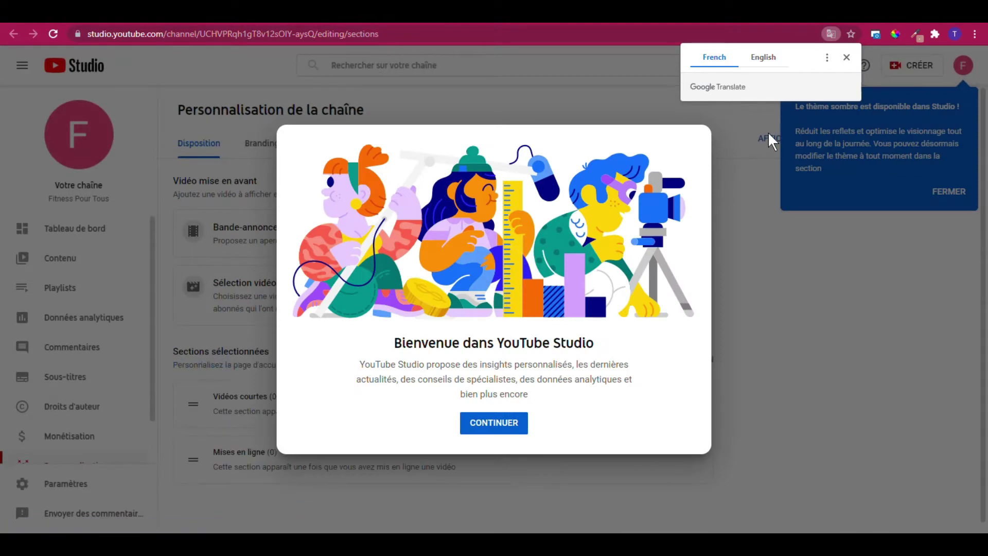
Dismiss the Studio welcome message and both tips, then go to the Tableau de bord.
left_click(516, 427)
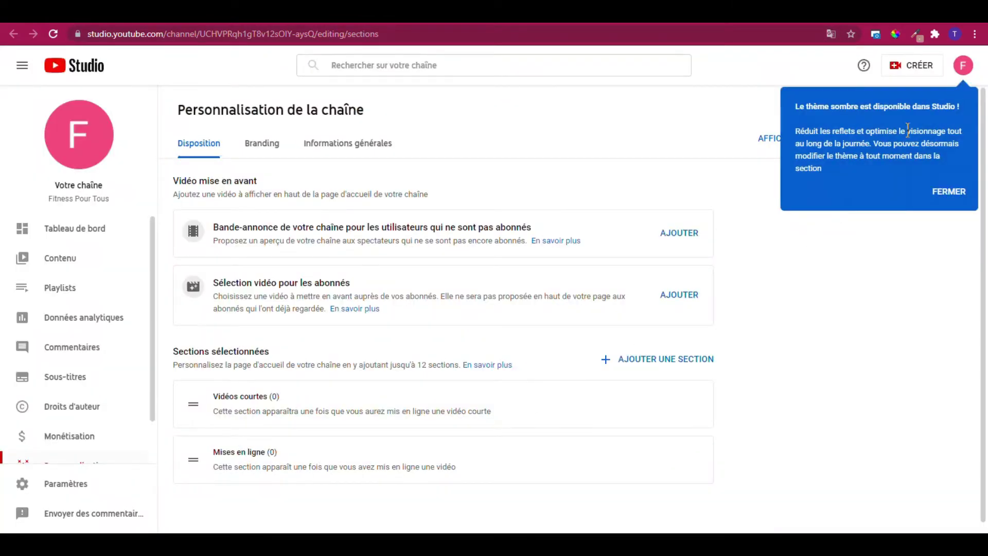
left_click(947, 194)
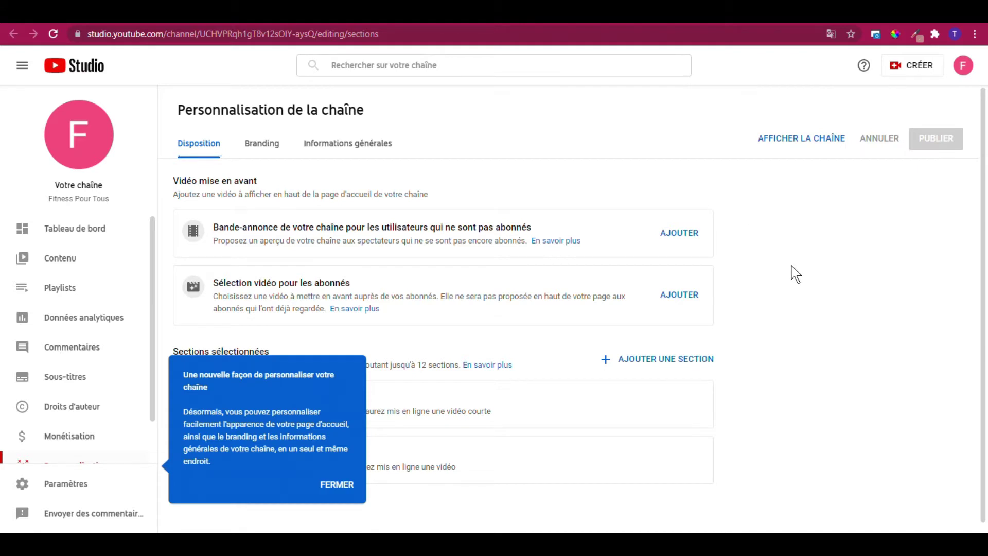
left_click(352, 489)
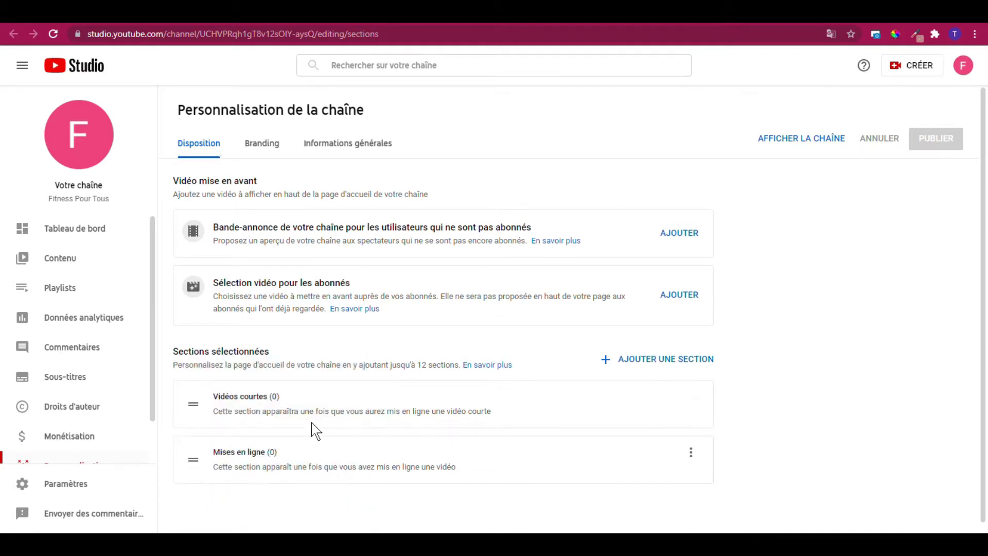
left_click(102, 237)
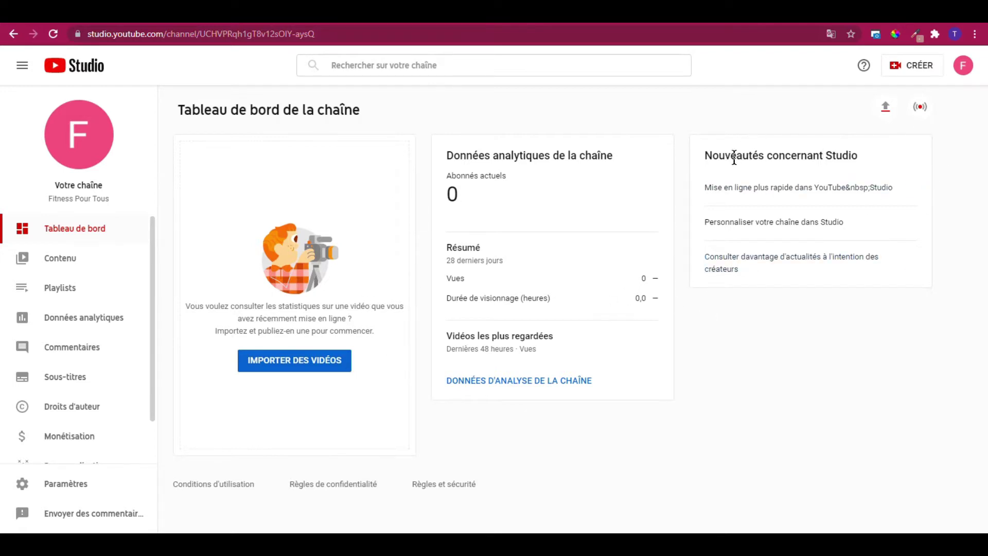
Look through the channel's content list and its reach, engagement and audience analytics.
left_click(43, 257)
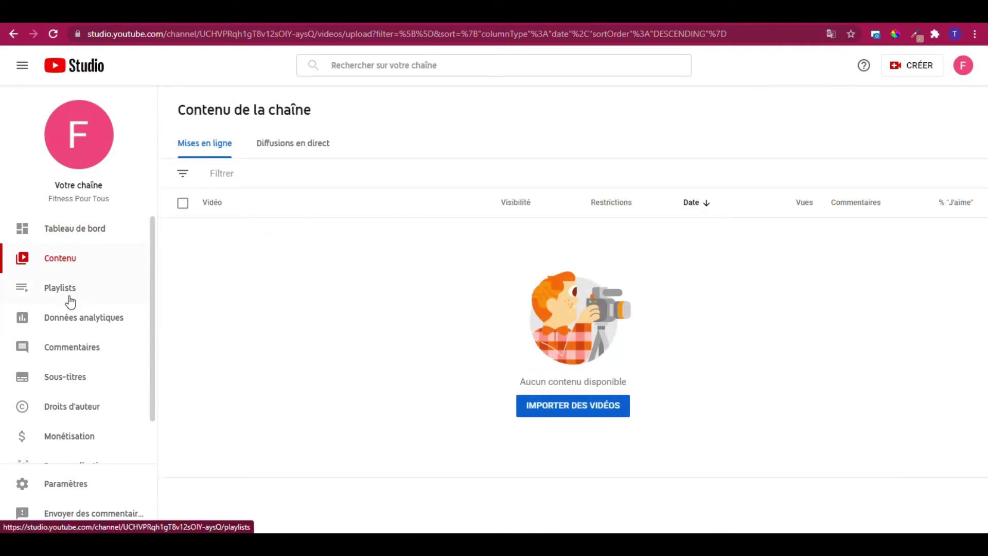
left_click(73, 317)
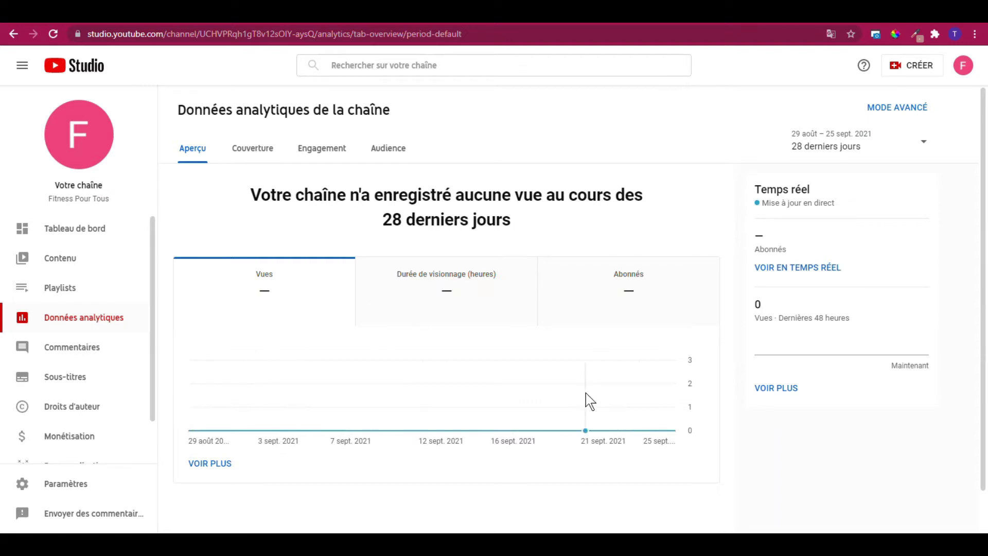
left_click(251, 150)
left_click(327, 149)
left_click(383, 148)
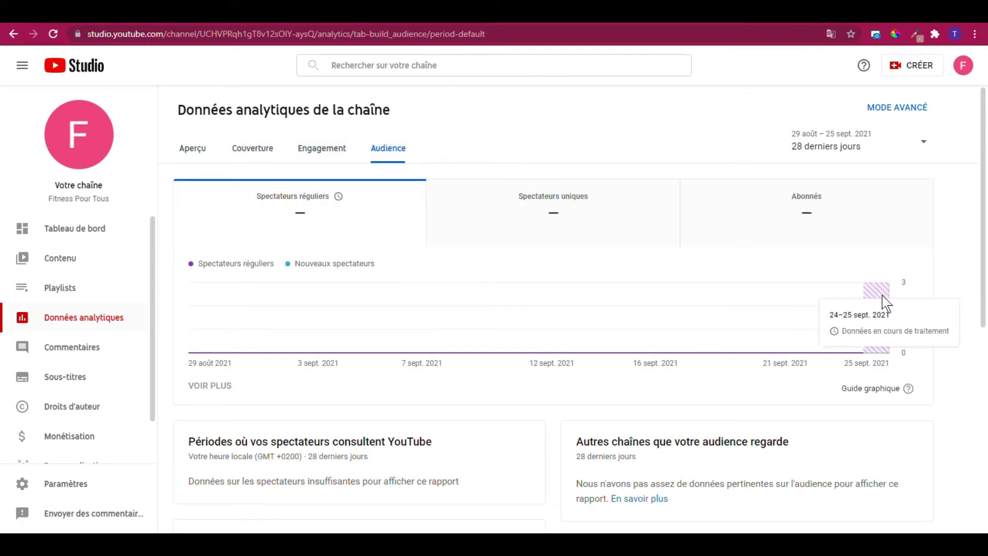
Go to Personnalisation to see the featured-video and section layout settings.
scroll(666, 271, "down", 5)
scroll(710, 247, "up", 5)
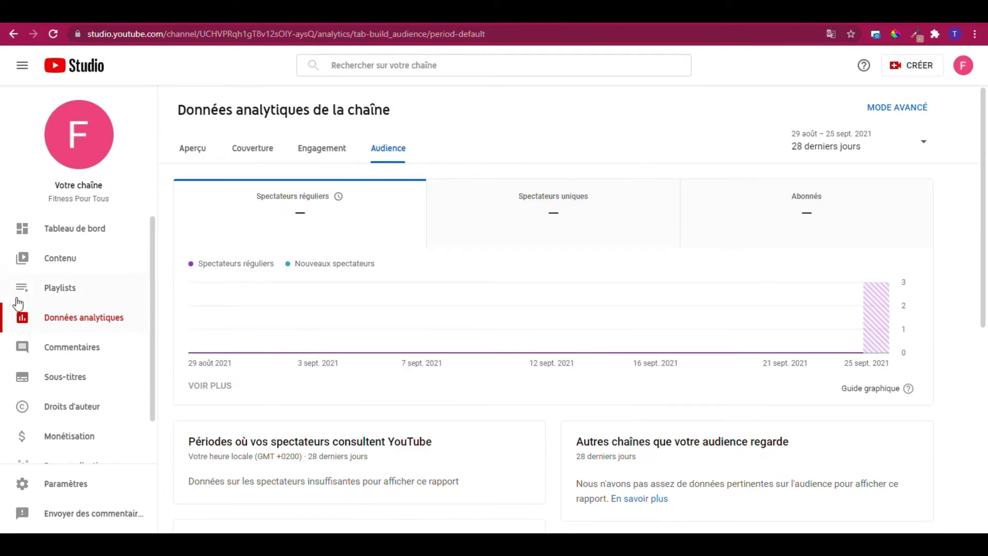
scroll(22, 298, "down", 2)
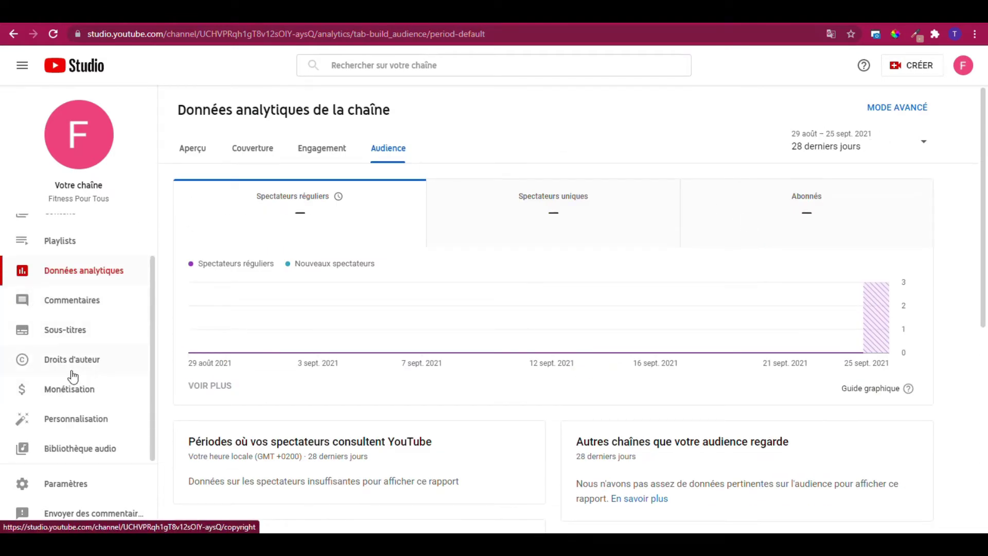
left_click(86, 423)
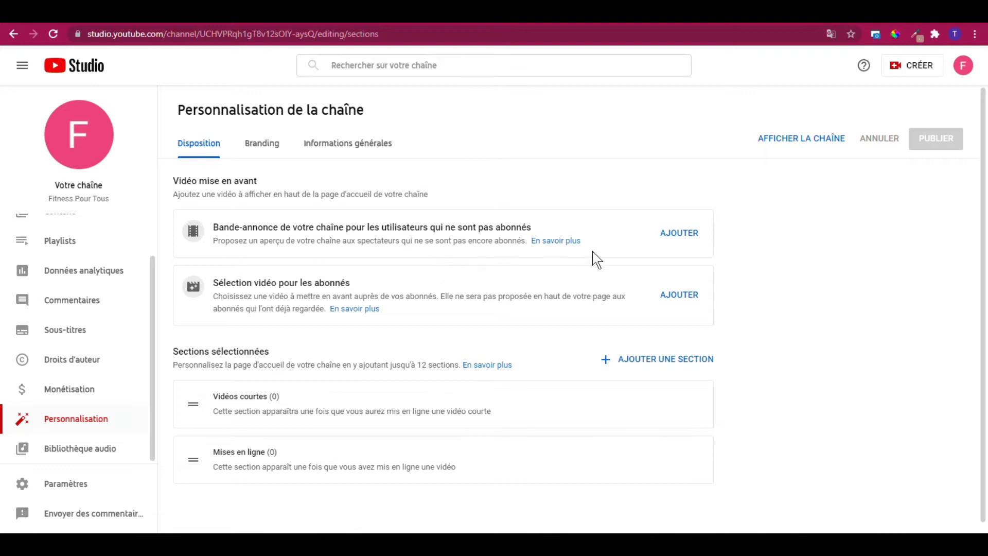
Switch to the Informations générales tab and place the cursor in the Description field.
left_click(360, 146)
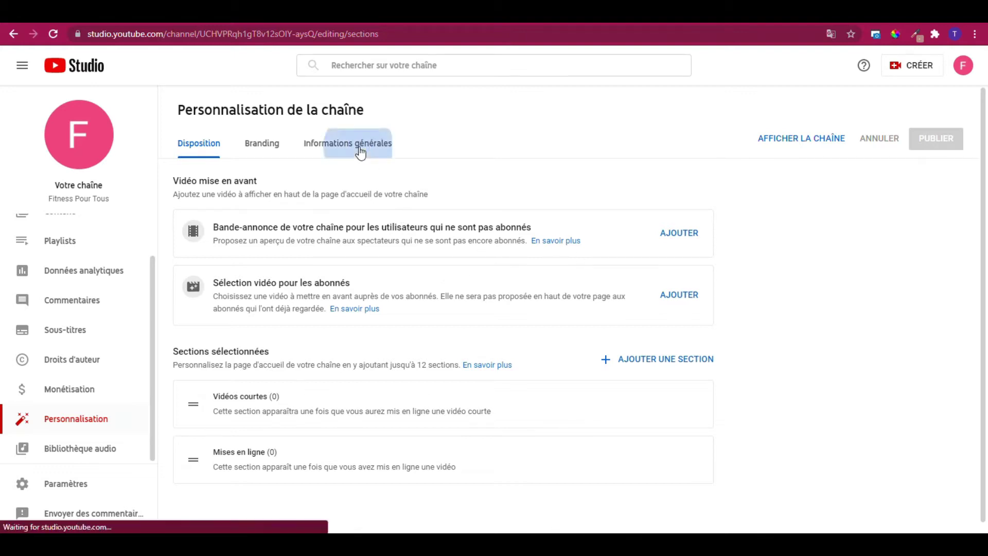
left_click(266, 256)
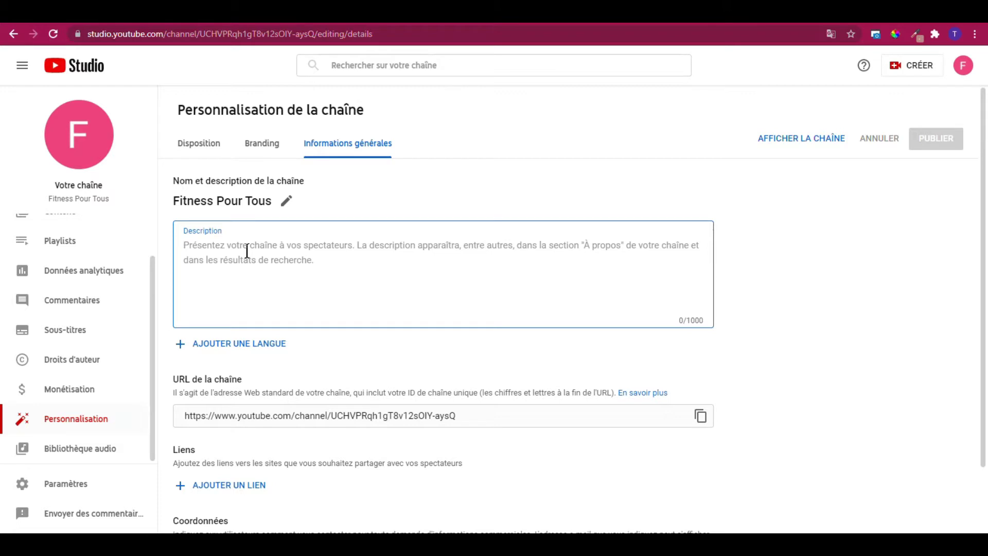
Paste the fitness-tips description and correct 'ausso' to 'aussi'.
type("Sur cette chaîne, vous allez découvrir des conseils de motivation pour votre activité de fitness et ausso pleins d'autres astuces pour developper votre corpulance")
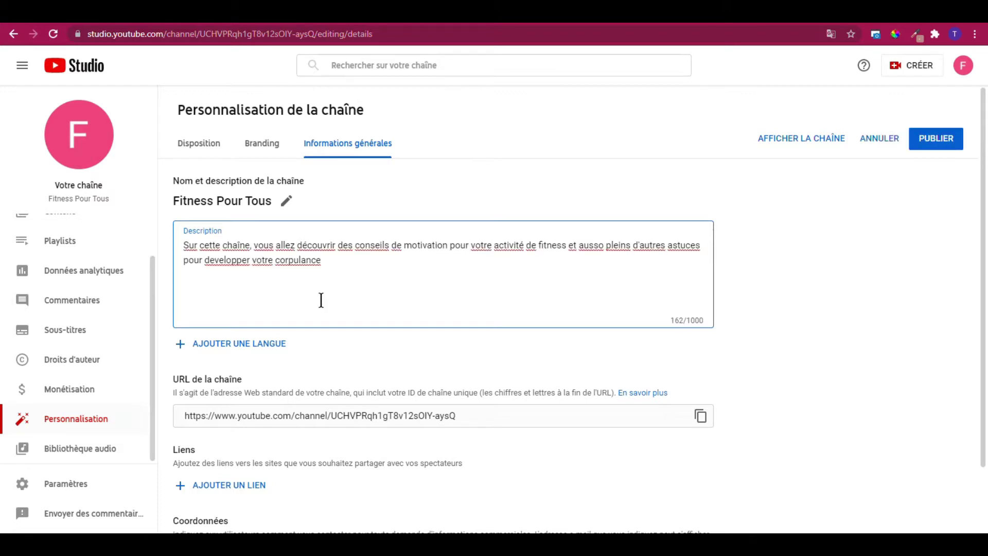
left_click_drag(348, 261, 301, 260)
left_click(344, 247)
key("BackSpace")
type("i")
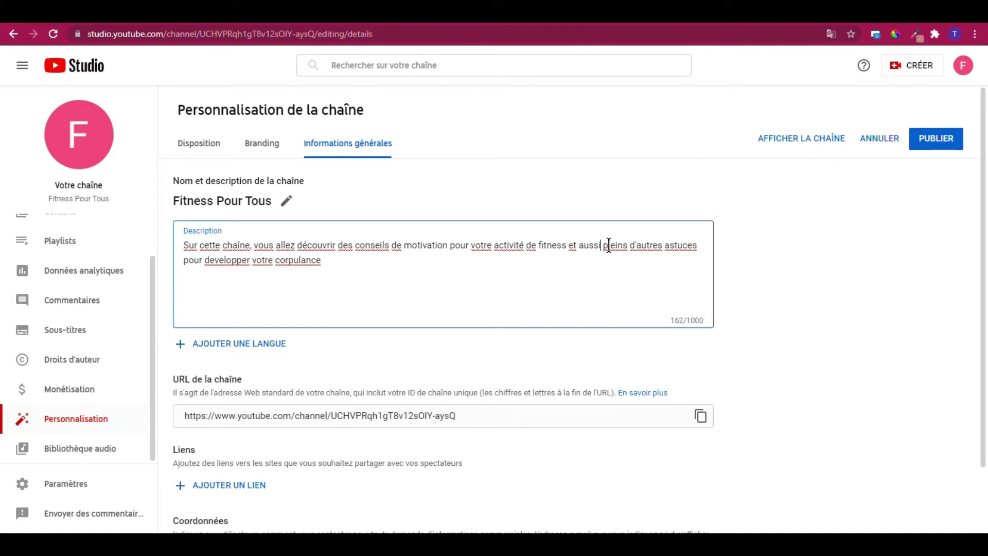
left_click(341, 258)
left_click_drag(393, 271, 177, 251)
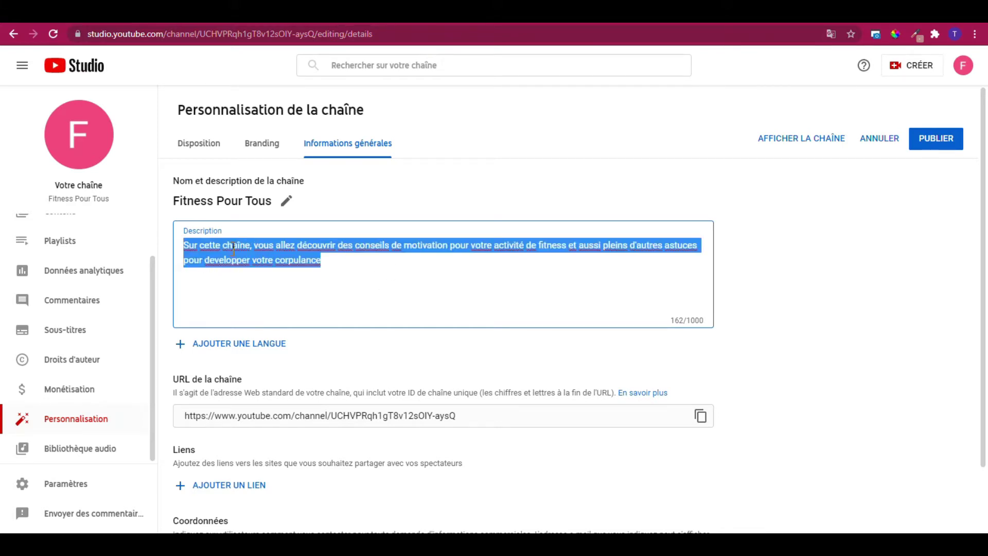
left_click(325, 261)
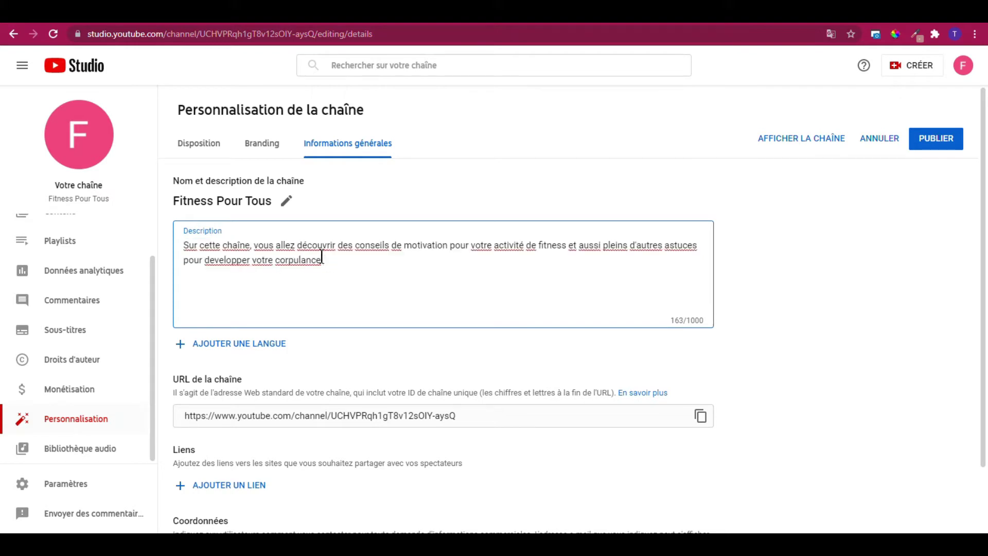
Open the Ajouter une langue translation dialog and cancel it without choosing a language.
scroll(360, 280, "down", 2)
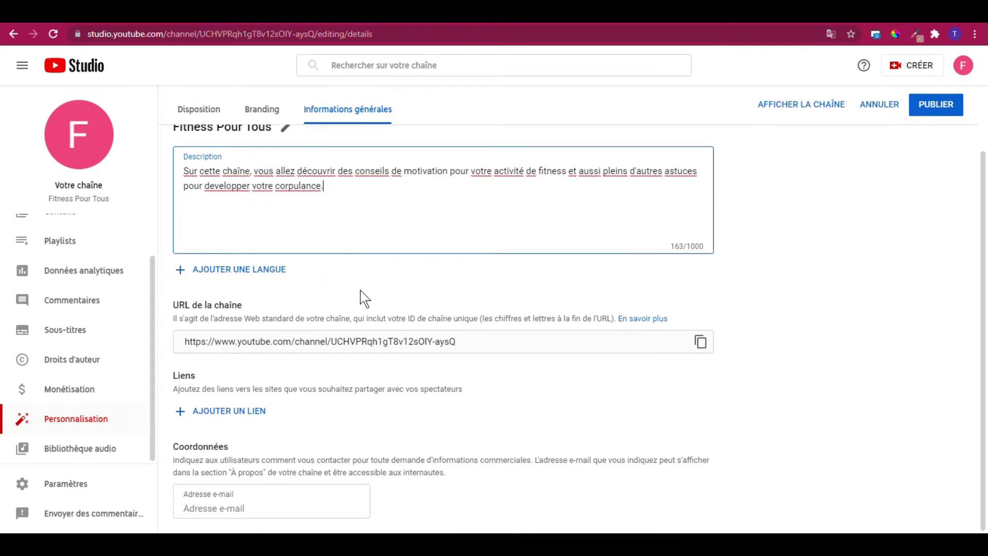
left_click(188, 269)
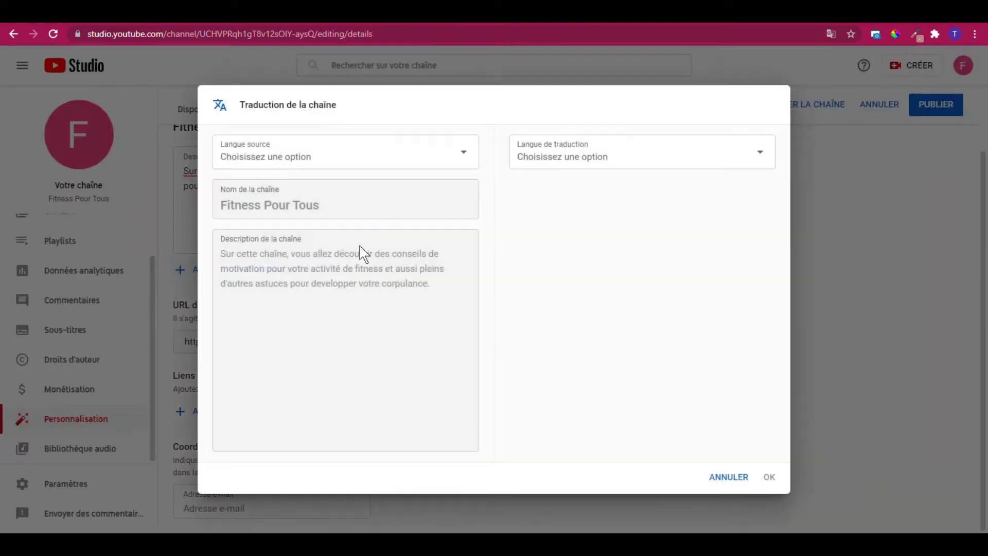
left_click(377, 160)
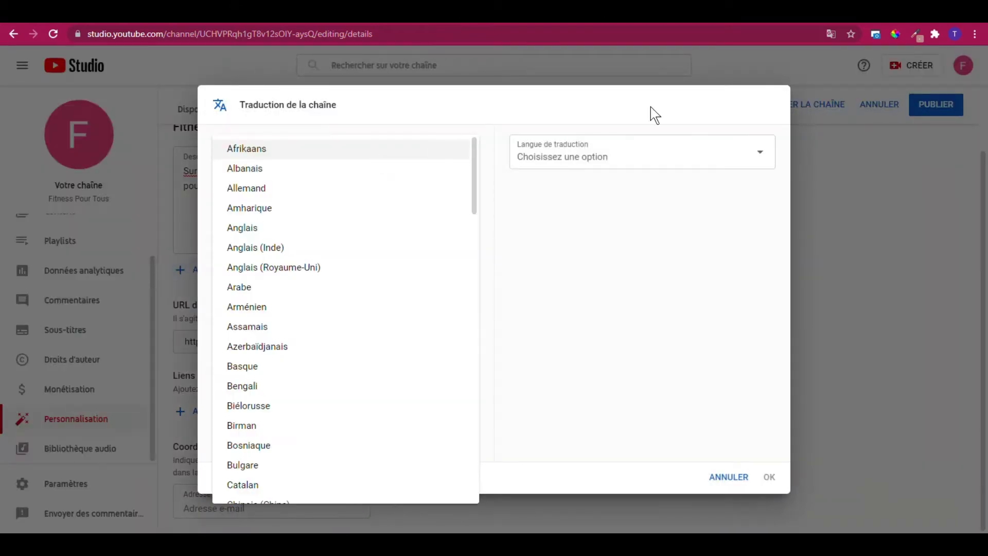
left_click(737, 148)
left_click(728, 478)
Add a new blank link row under Liens.
scroll(237, 280, "up", 2)
scroll(308, 292, "down", 2)
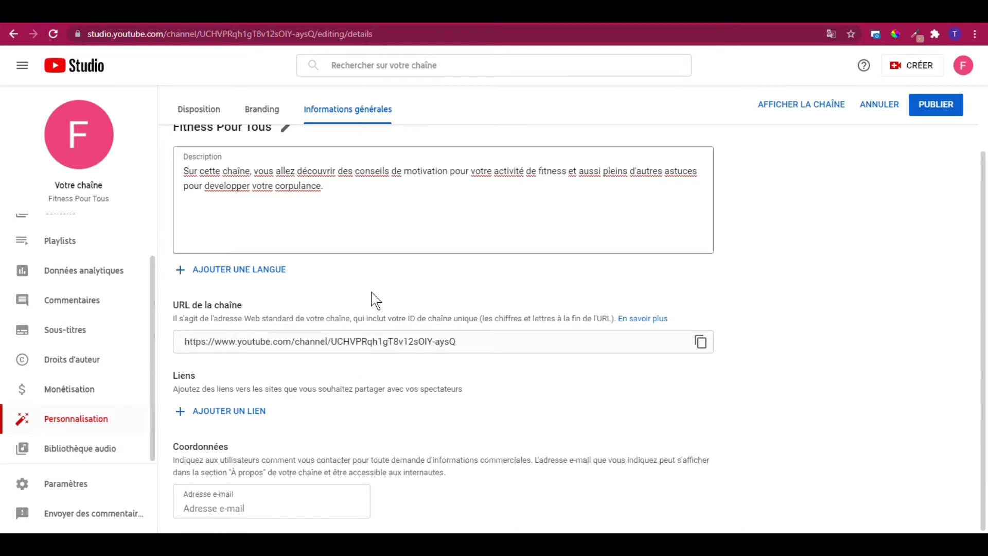
left_click(242, 416)
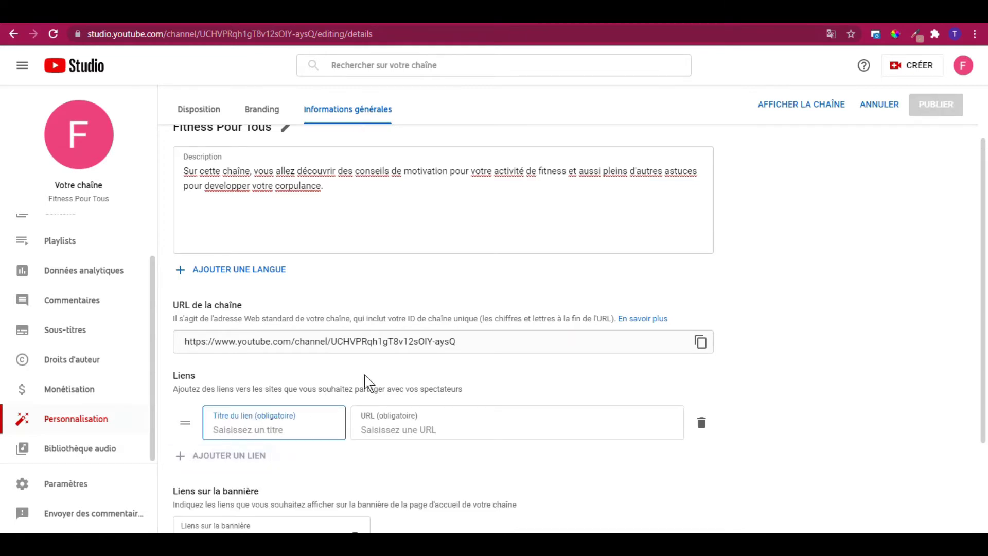
Add a link titled 'Mon Site' with the channel's website URL and publish it.
scroll(322, 391, "down", 3)
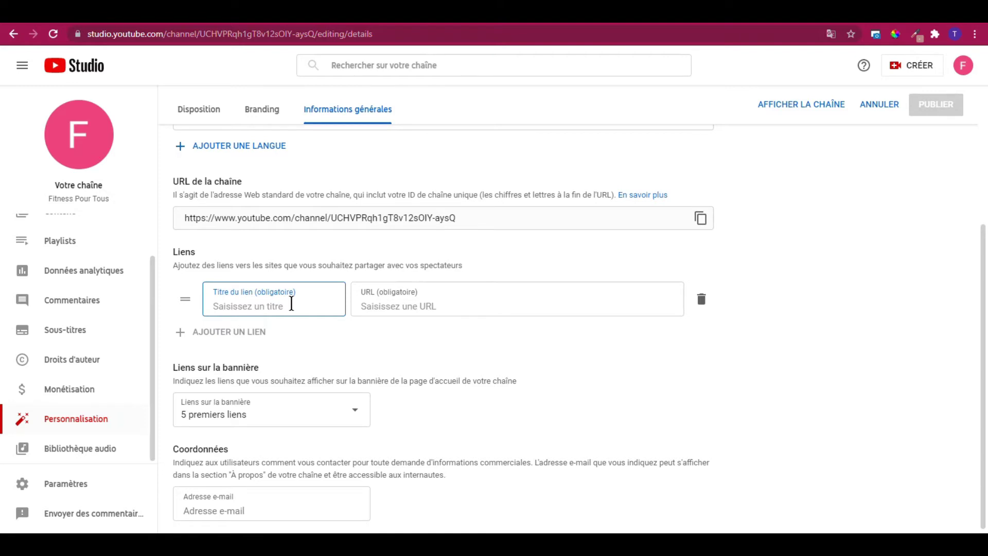
type("Mon Sie")
left_click(406, 303)
type("johnshust")
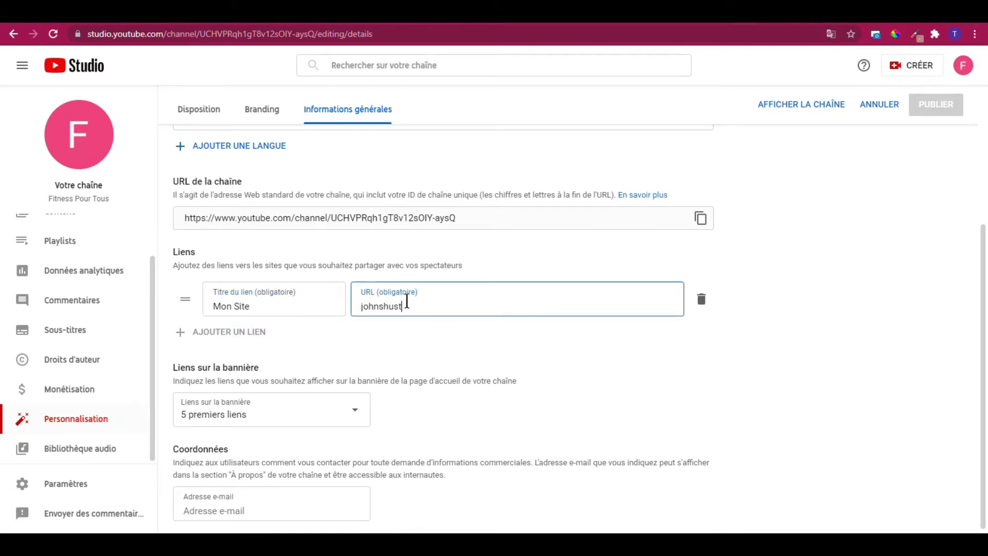
type("le.com")
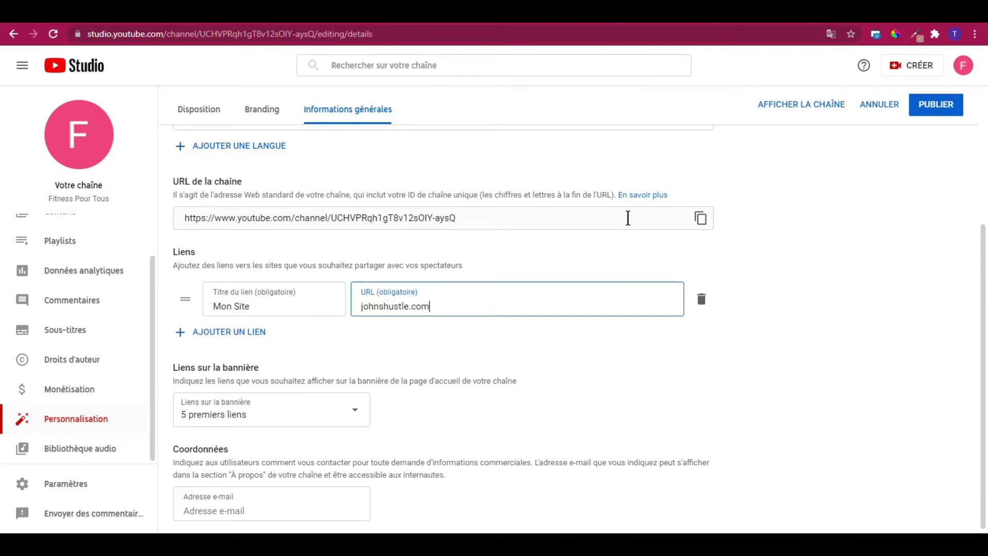
left_click(937, 111)
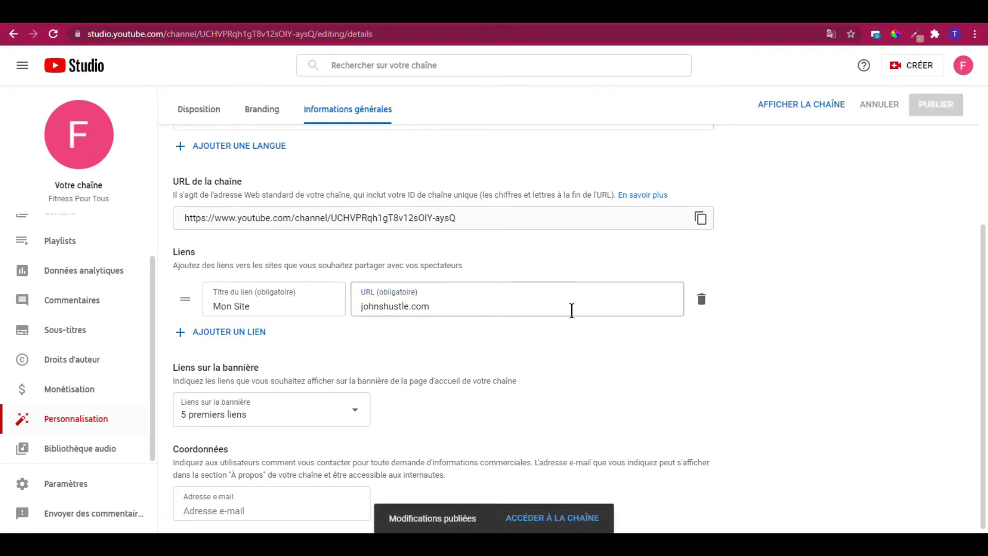
Set Liens sur la bannière to show the '2 premiers liens'.
scroll(355, 298, "up", 1)
left_click(496, 283)
left_click(502, 281)
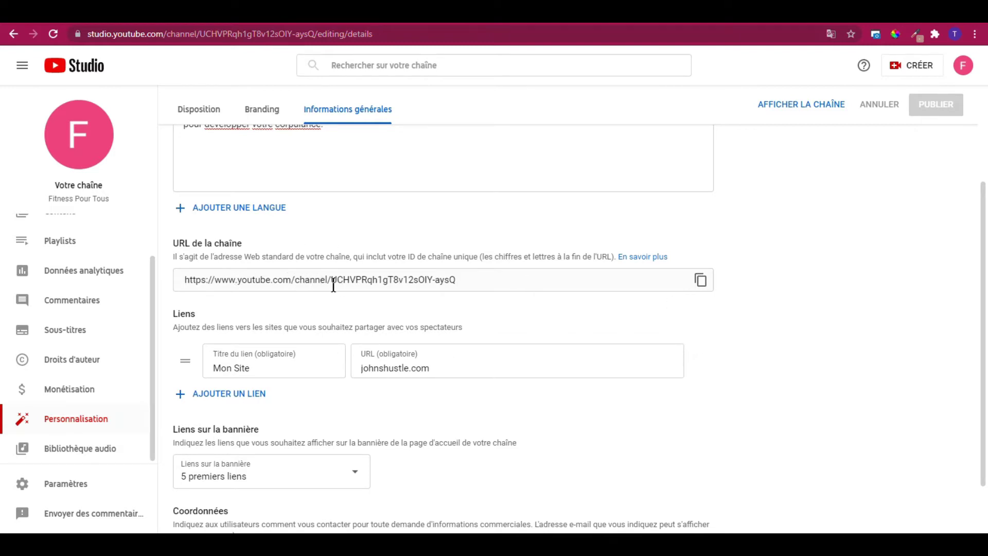
scroll(329, 313, "down", 1)
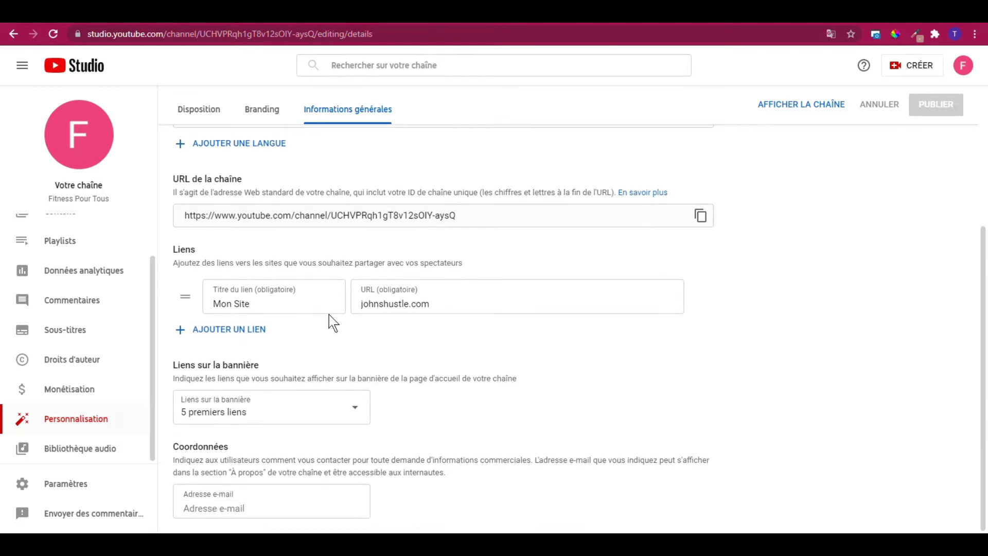
scroll(805, 269, "up", 3)
scroll(797, 265, "down", 3)
scroll(749, 300, "up", 1)
scroll(751, 306, "down", 1)
left_click(300, 413)
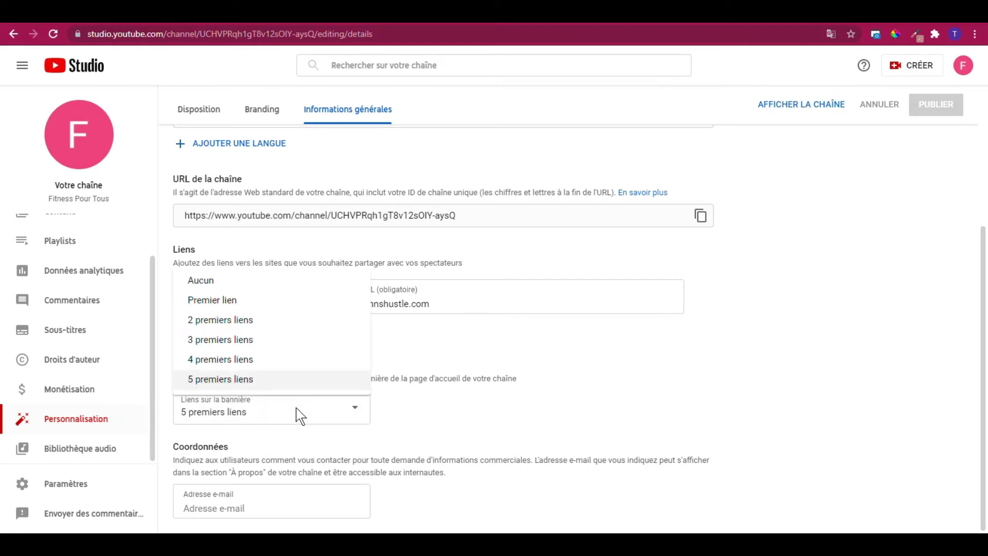
left_click(220, 319)
Add an 'Instagram' link row, then delete it unfinished.
left_click(237, 409)
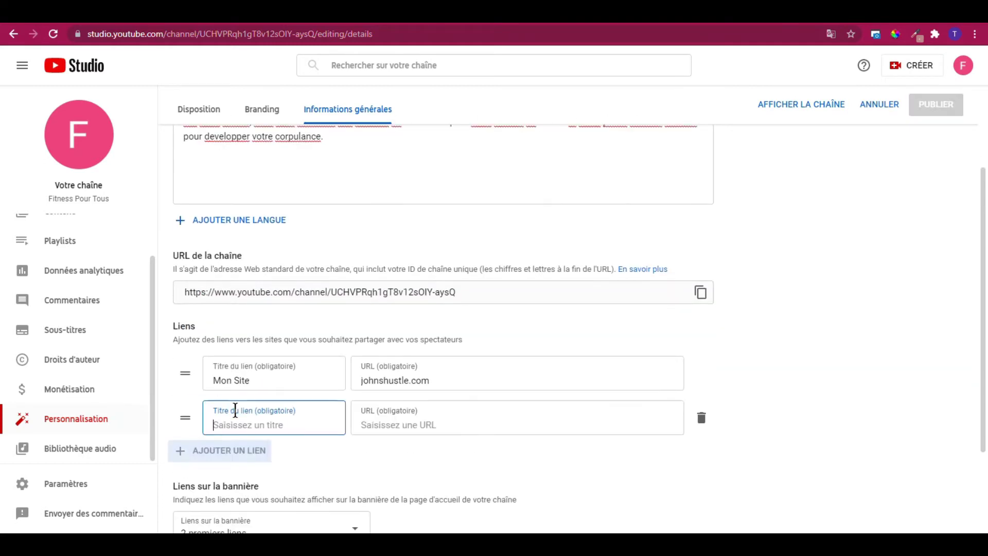
type("Instagram")
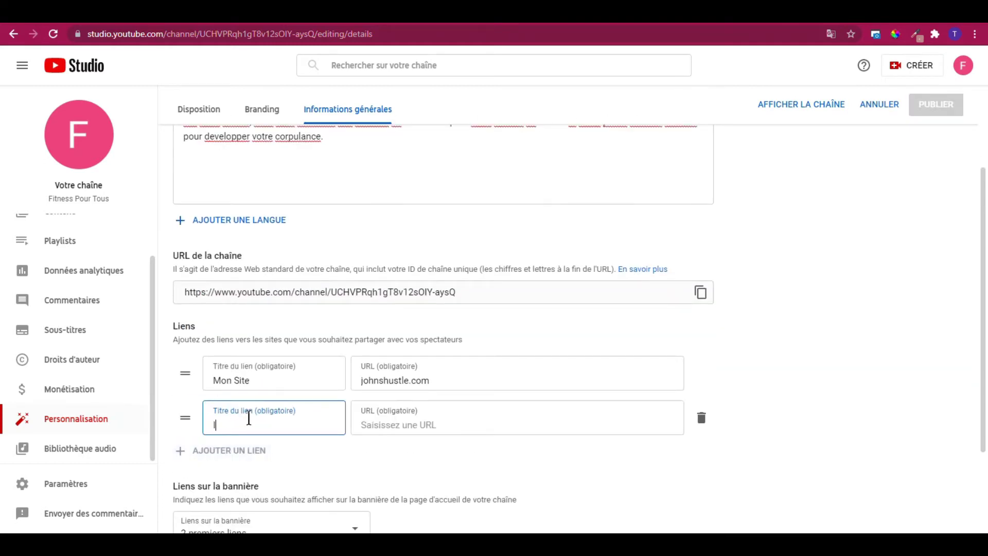
left_click(388, 423)
left_click(701, 417)
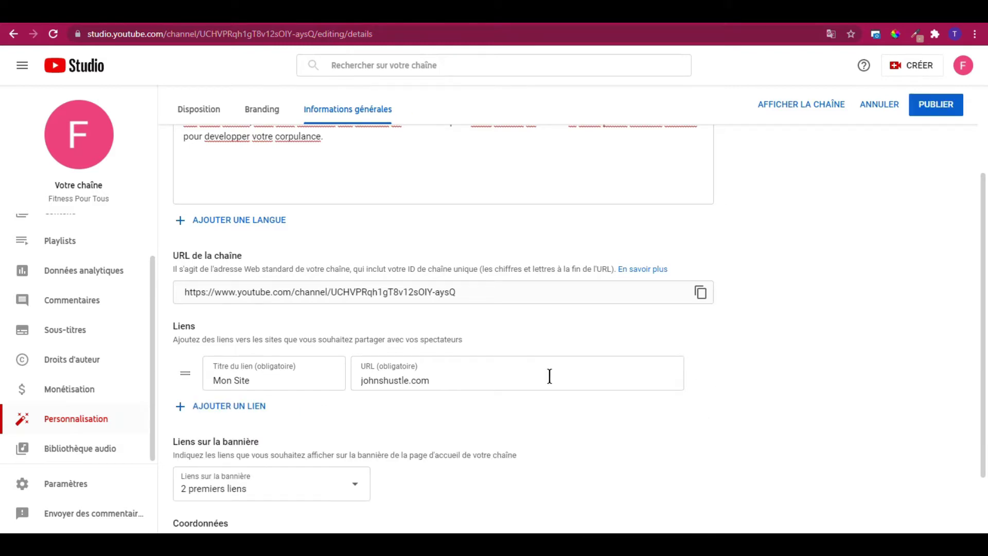
scroll(469, 181, "up", 1)
scroll(470, 179, "up", 1)
scroll(442, 206, "down", 4)
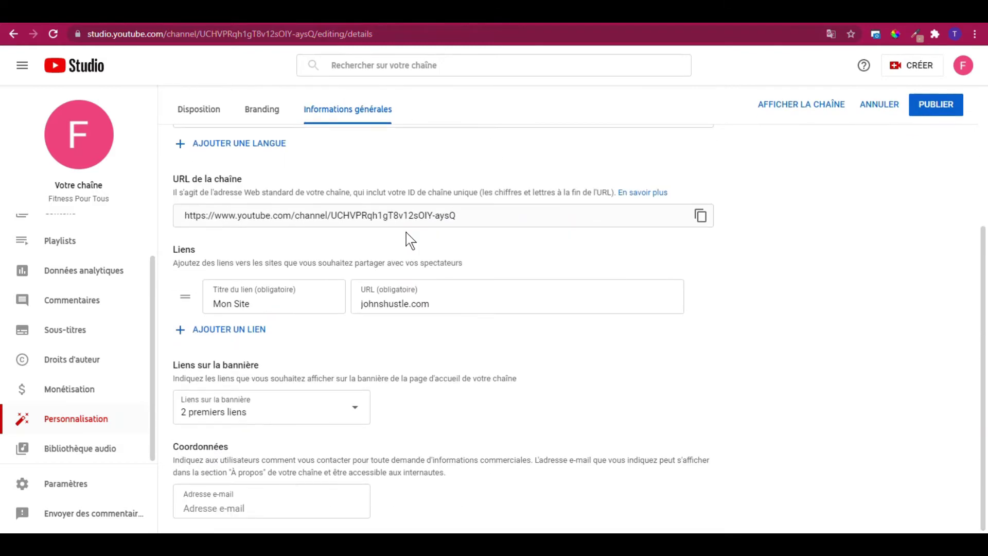
scroll(391, 247, "up", 1)
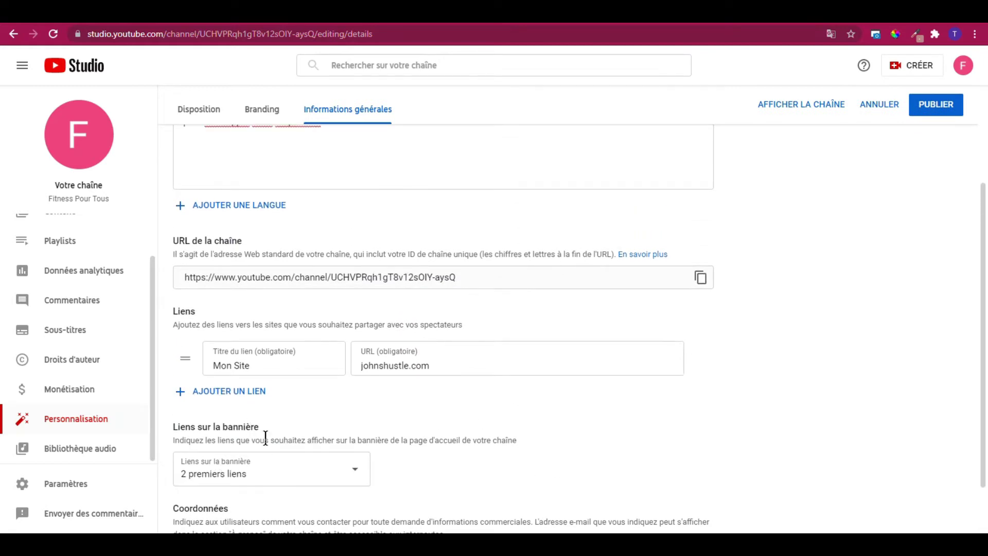
scroll(266, 438, "down", 1)
Fill in the business contact e-mail under Coordonnées and publish the changes.
left_click(230, 502)
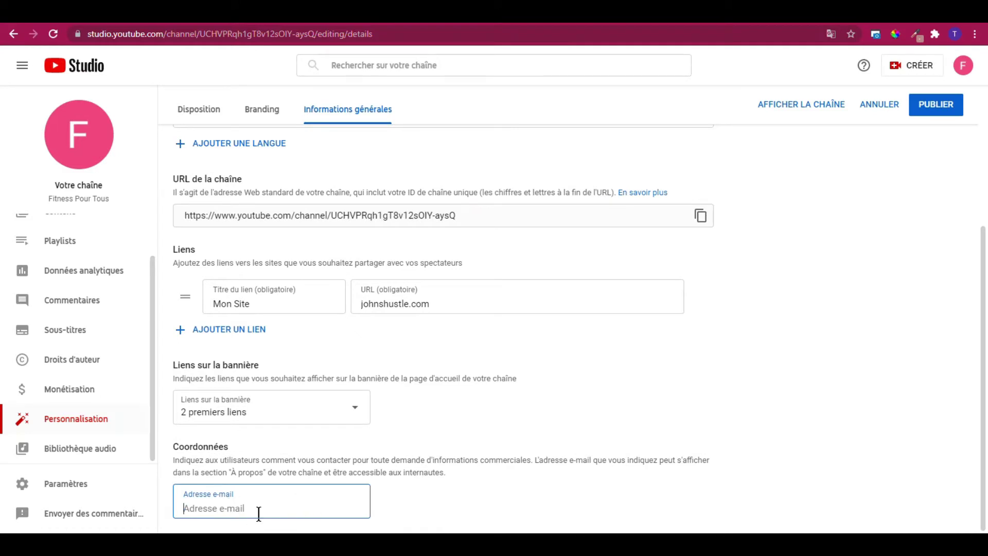
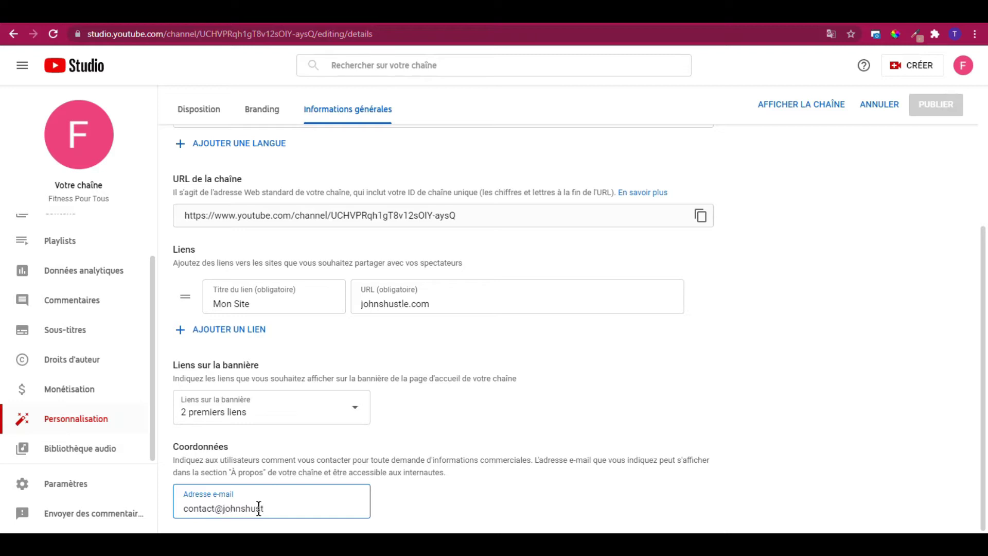
left_click(933, 101)
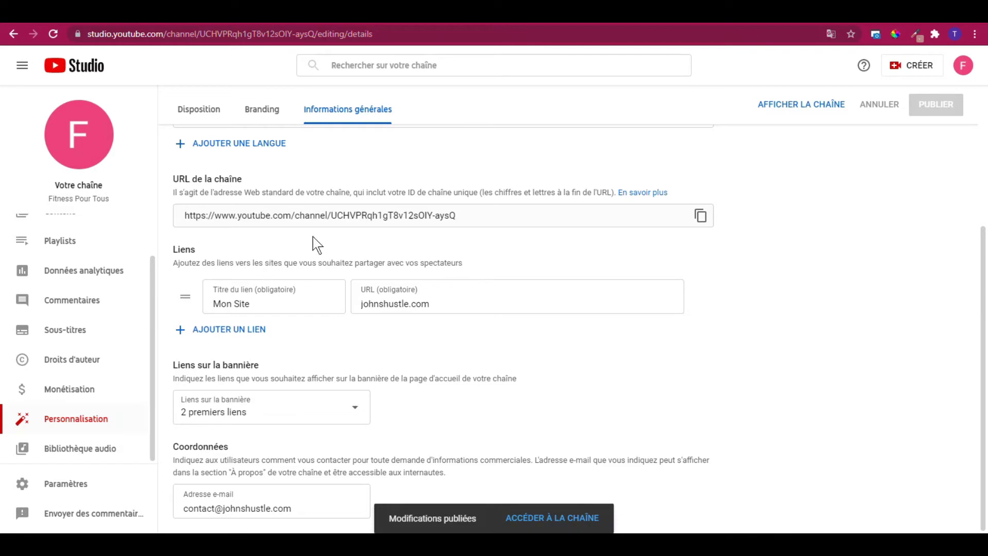
scroll(342, 218, "up", 4)
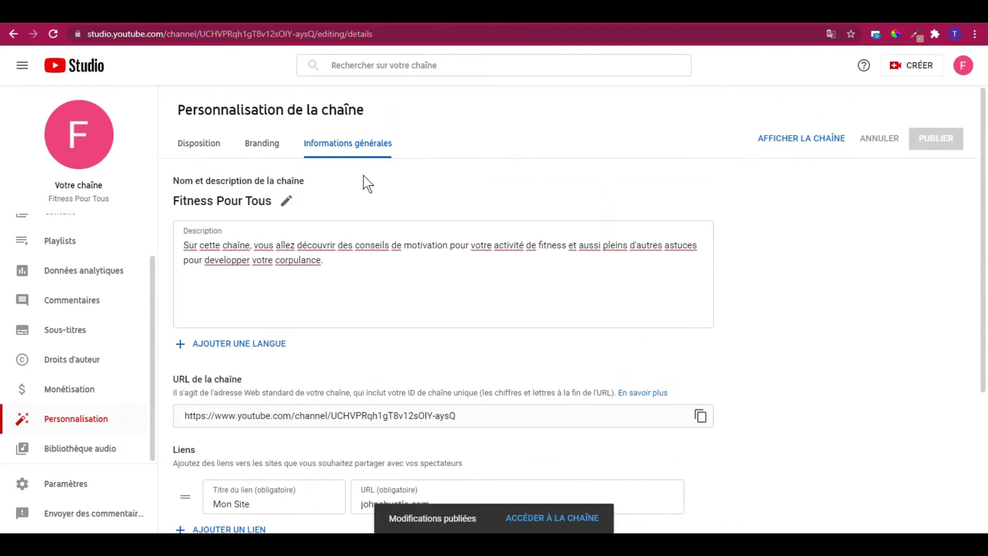
scroll(366, 184, "down", 4)
scroll(338, 328, "up", 3)
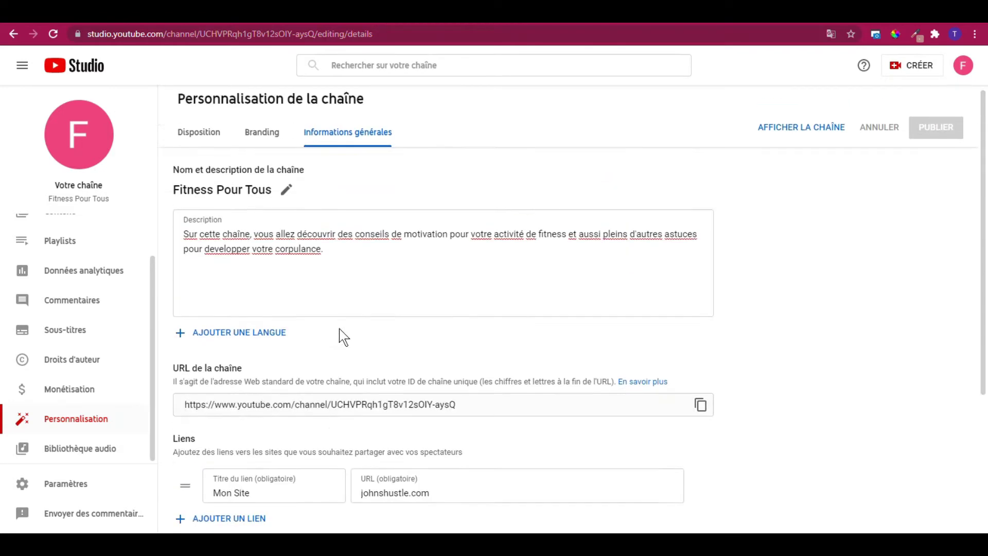
scroll(329, 284, "up", 2)
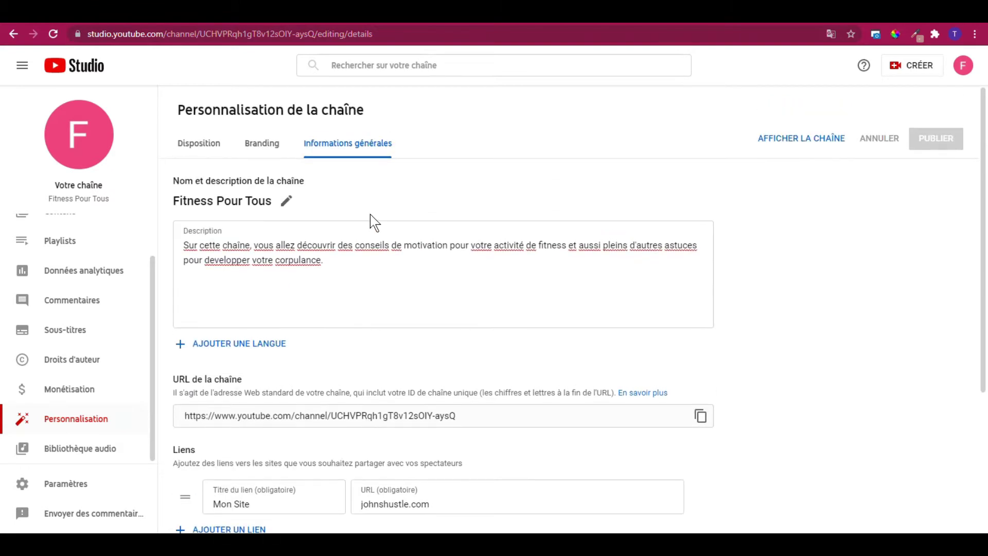
Bring up the channel Branding tab and review its Photo, banner and Filigrane vidéo size recommendations.
left_click(272, 147)
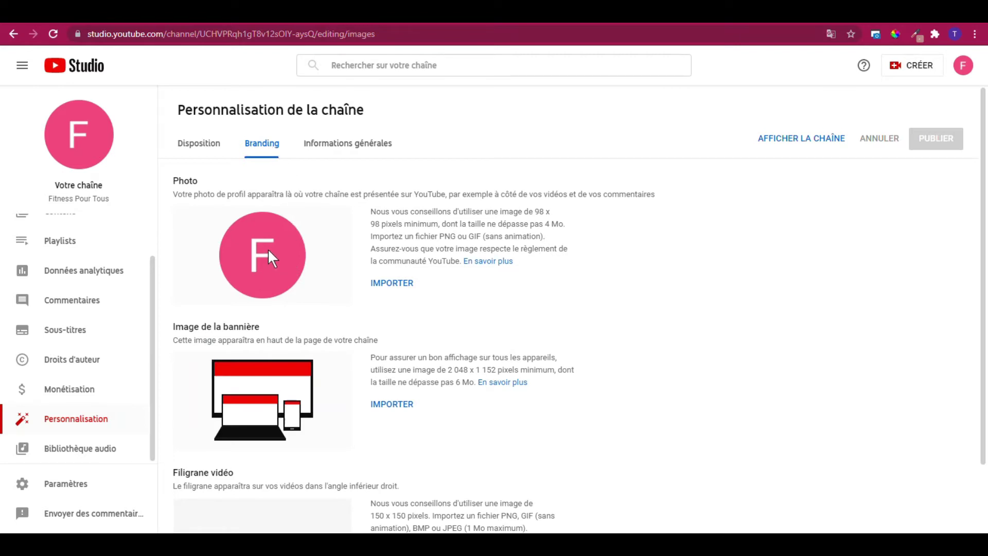
scroll(320, 362, "down", 1)
scroll(423, 399, "up", 1)
scroll(353, 419, "down", 2)
scroll(374, 418, "down", 1)
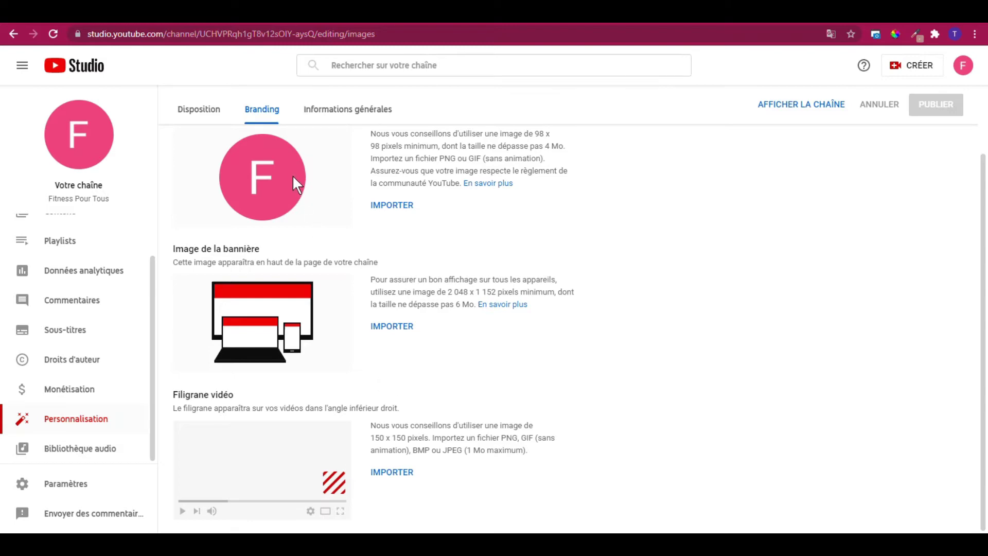
scroll(403, 168, "up", 2)
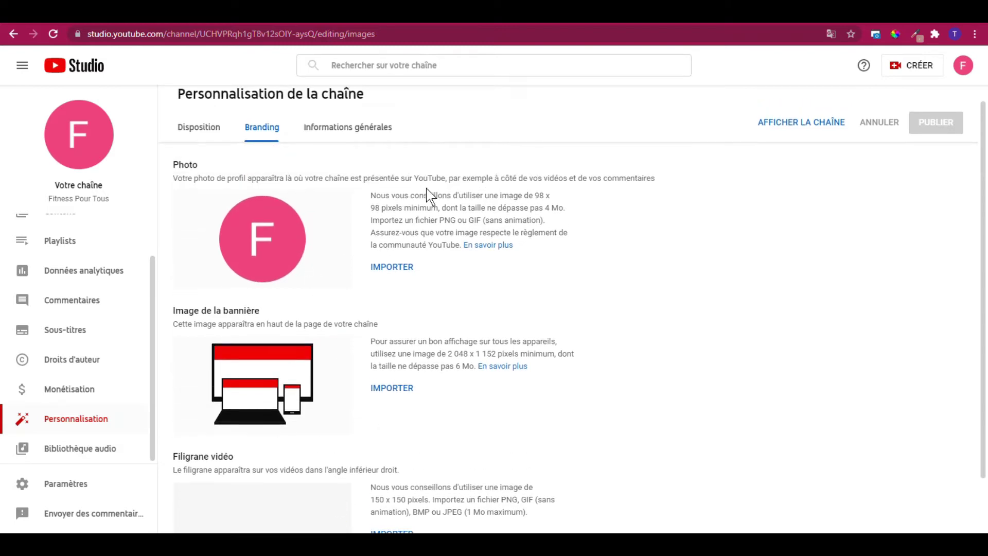
scroll(431, 197, "down", 2)
In the other Chrome window, open canva.com in a new tab and show the Créer un design list.
left_click(440, 489)
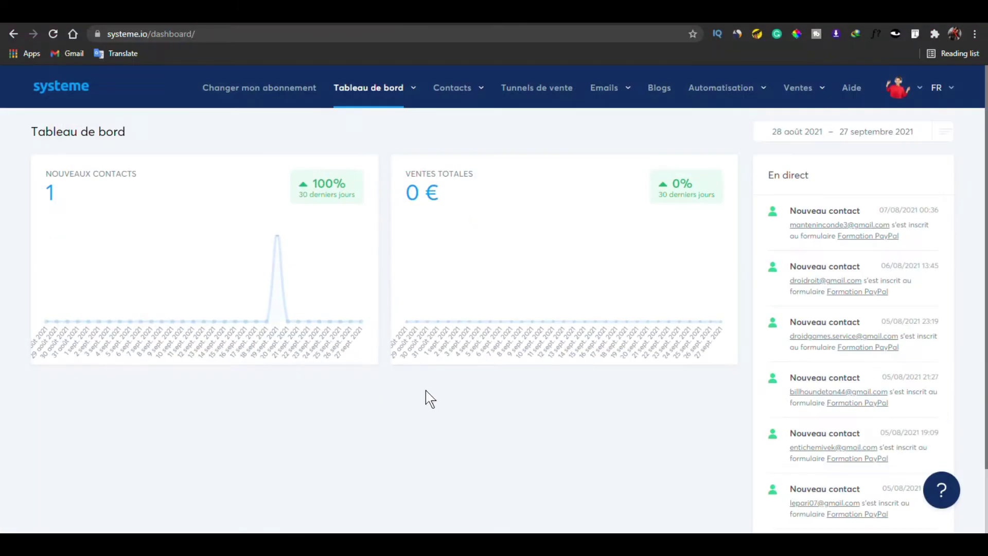
key("ctrl+t")
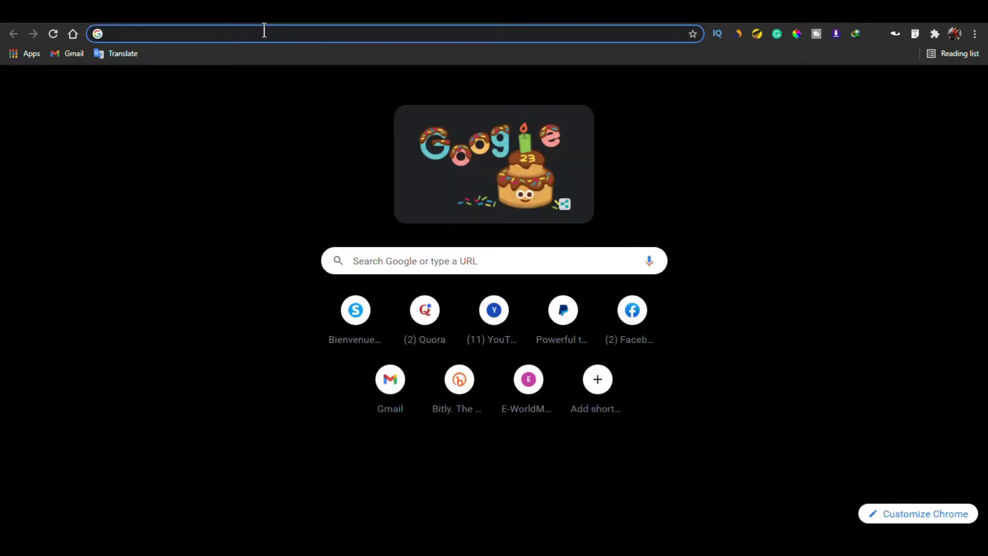
type("canva.com")
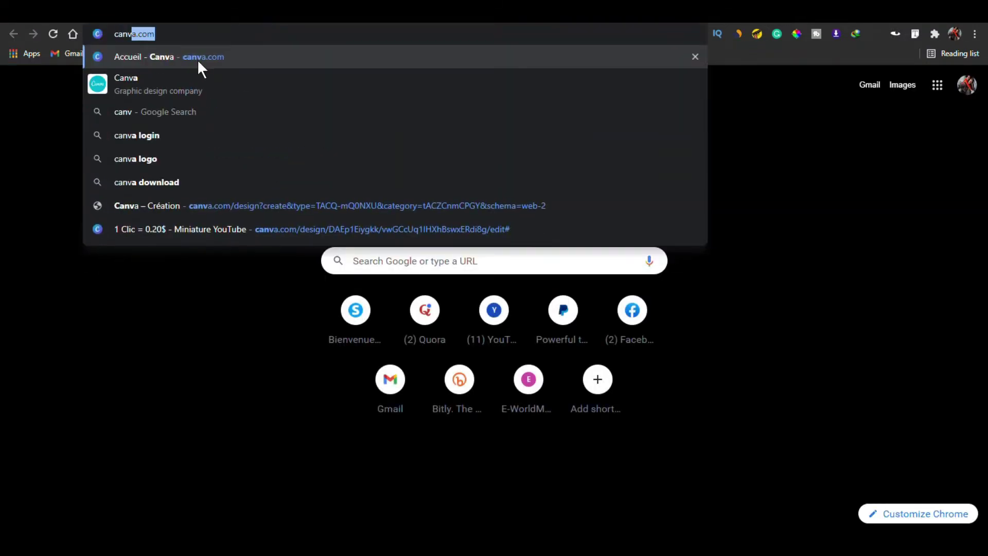
left_click(196, 58)
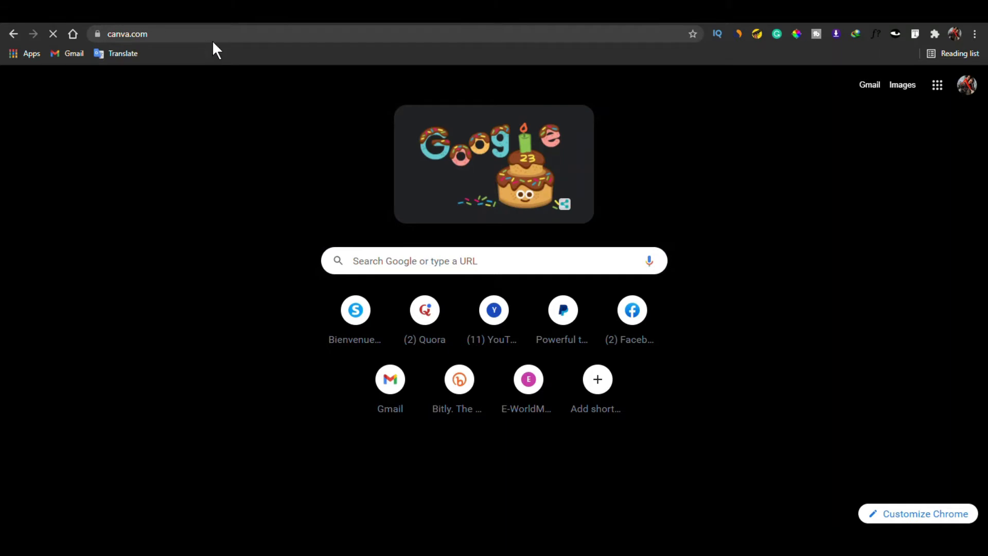
left_click(872, 88)
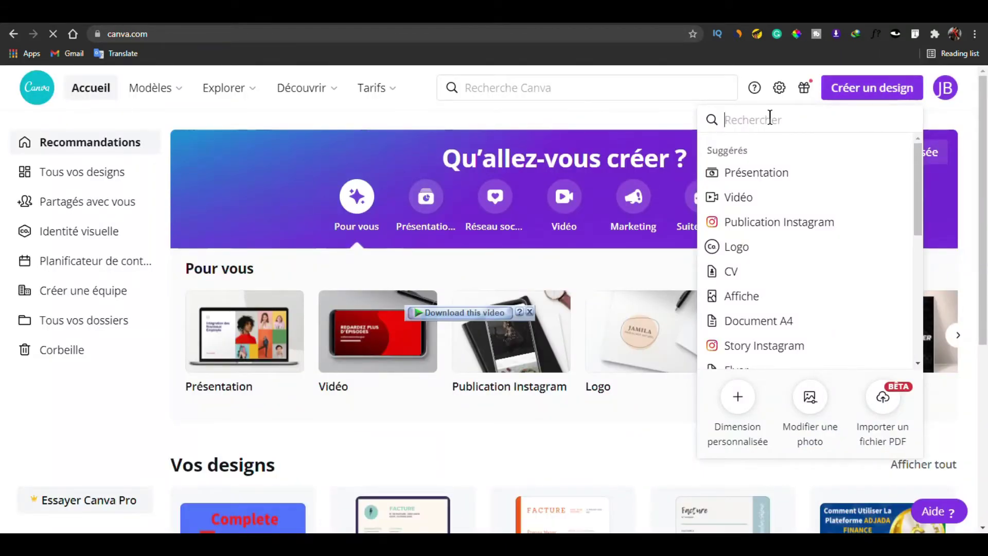
Create a new blank Logo design and search its templates for 'fitness'.
left_click(797, 257)
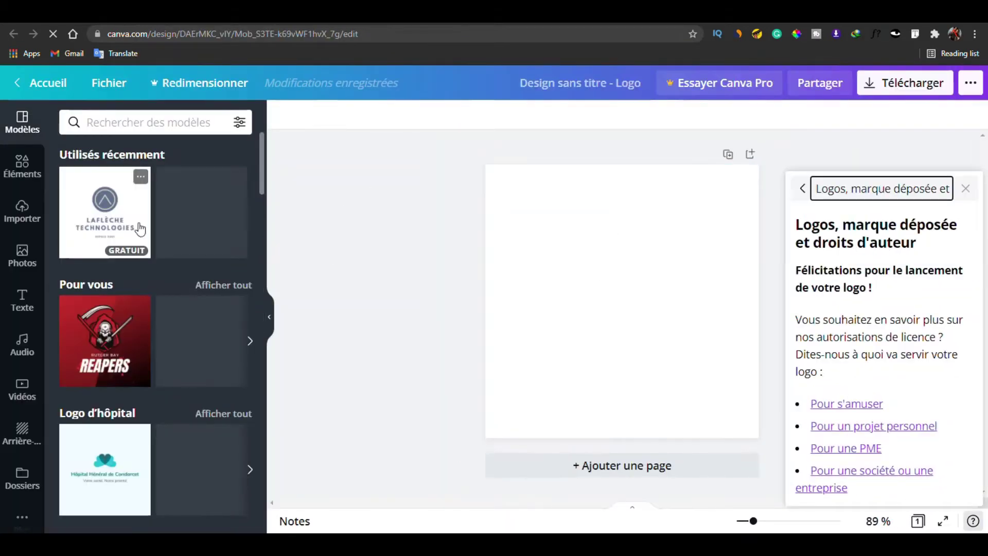
left_click(140, 131)
type("fitness")
key("Return")
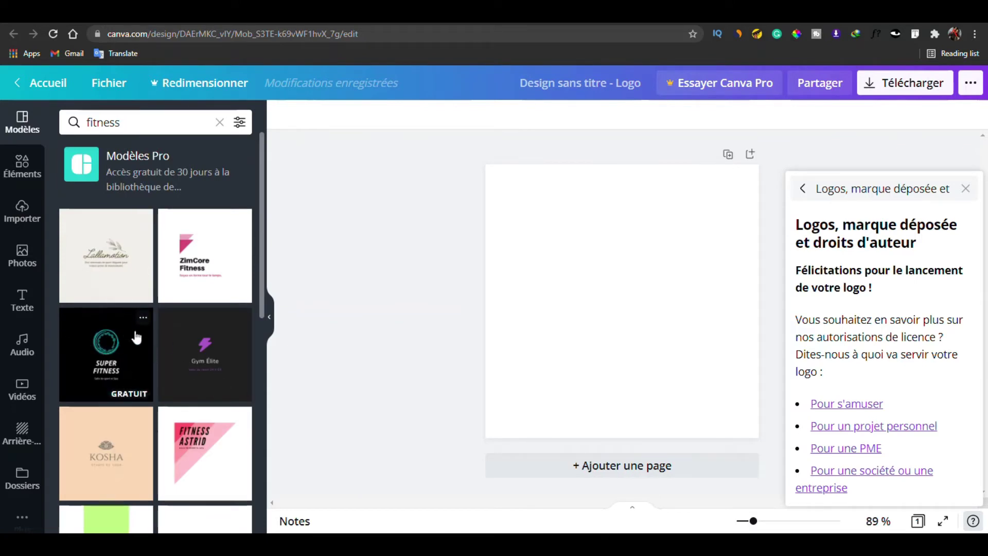
scroll(123, 340, "down", 8)
scroll(165, 383, "up", 2)
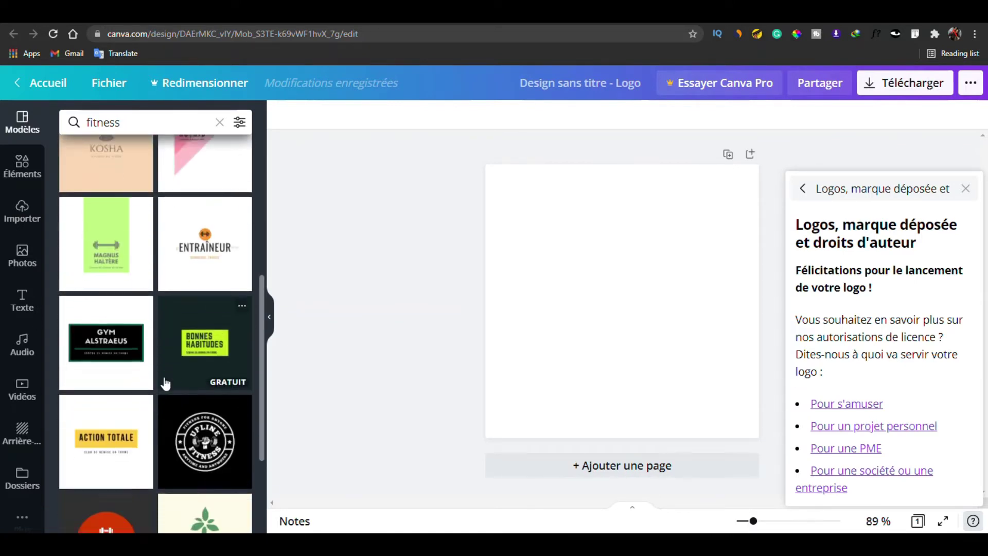
scroll(165, 383, "down", 3)
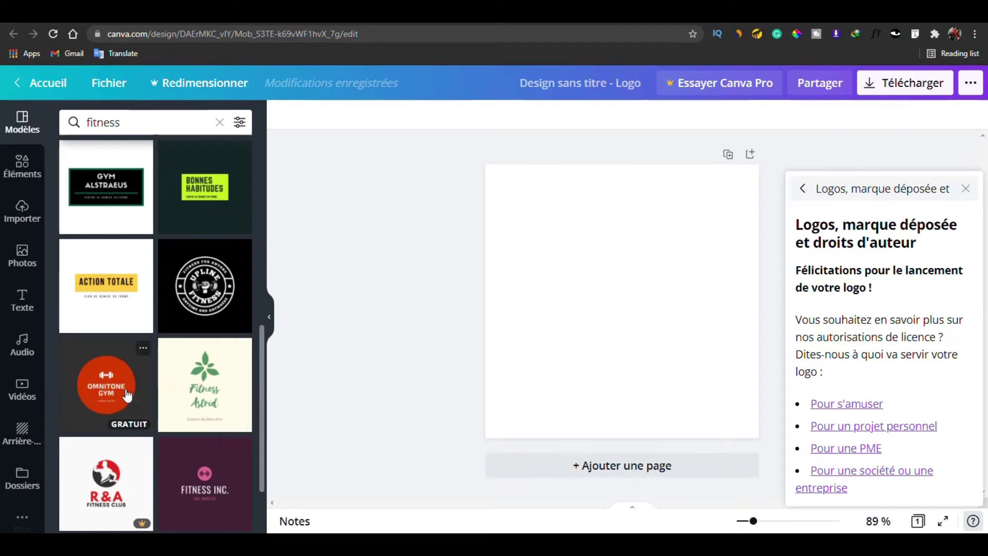
scroll(154, 363, "up", 10)
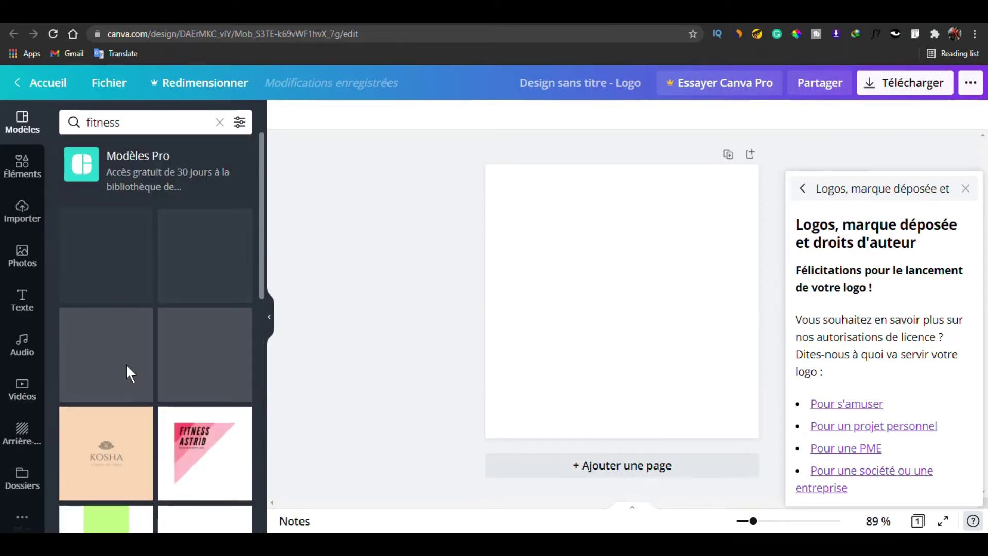
scroll(129, 376, "down", 5)
scroll(132, 379, "up", 5)
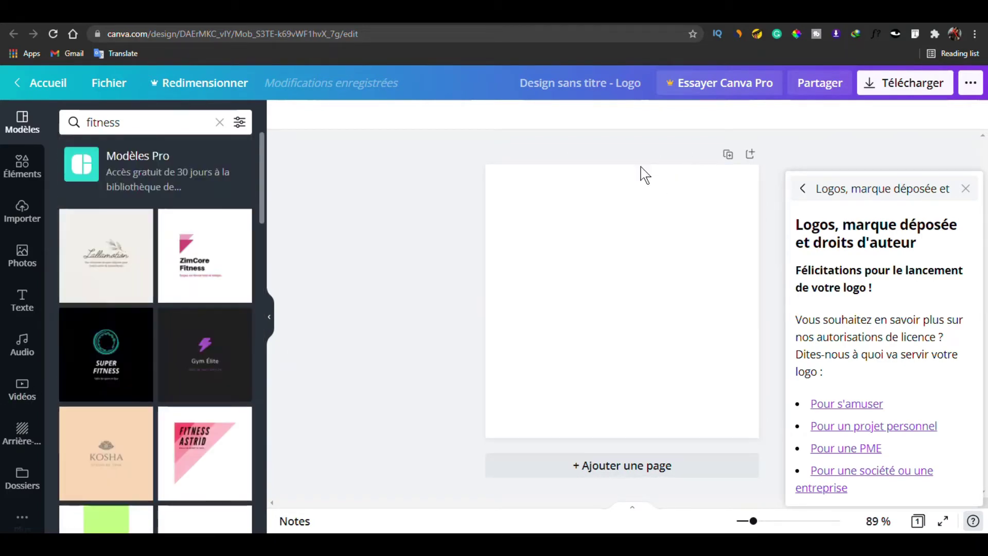
Select the blank logo page and close the logos and copyright help panel.
left_click(624, 185)
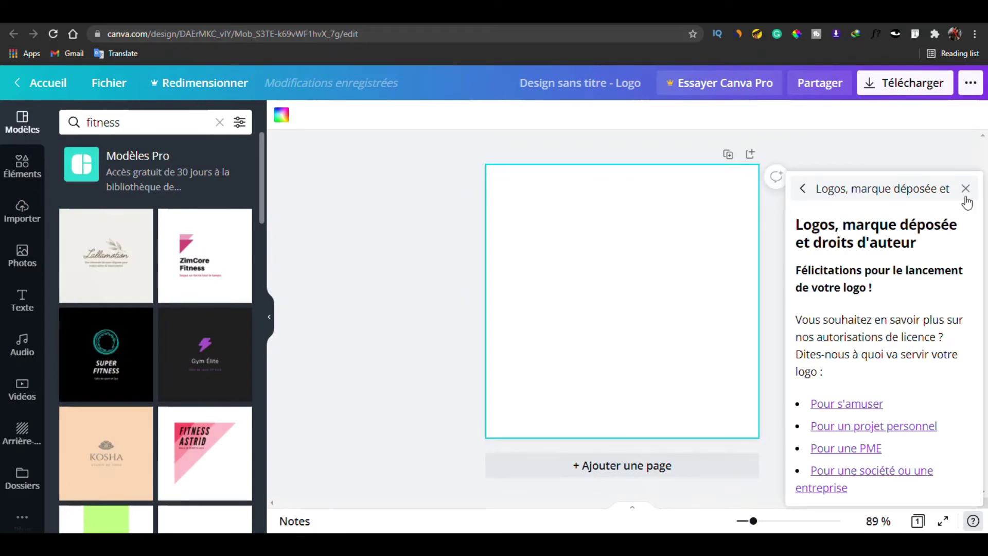
left_click(965, 189)
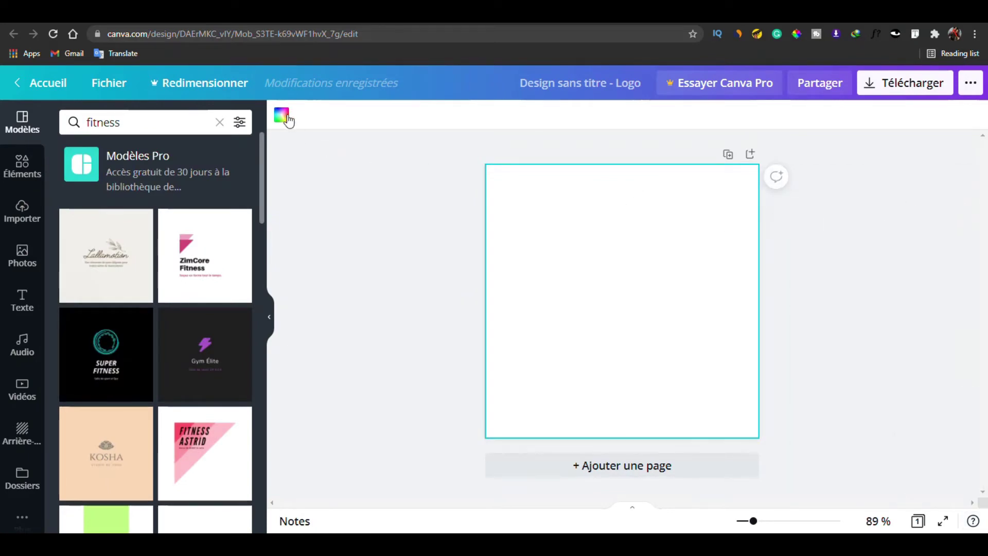
left_click(282, 115)
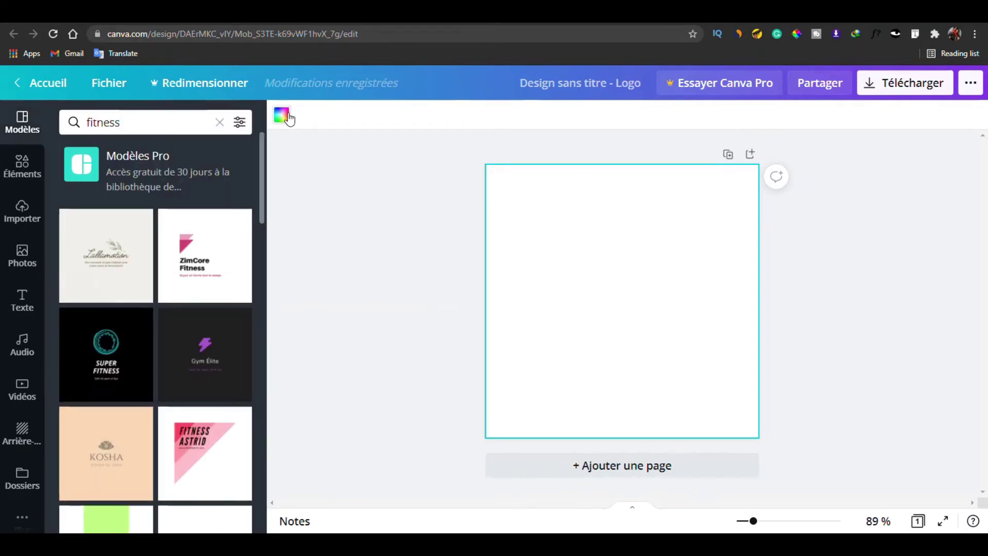
Give the logo page a dark green background and search the Éléments library for 'fitness'.
left_click(71, 420)
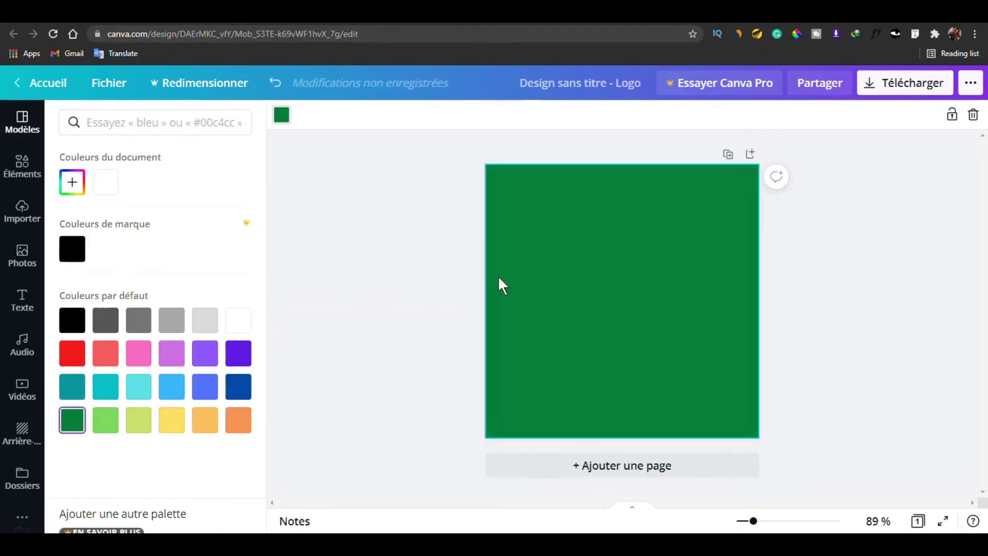
left_click(355, 236)
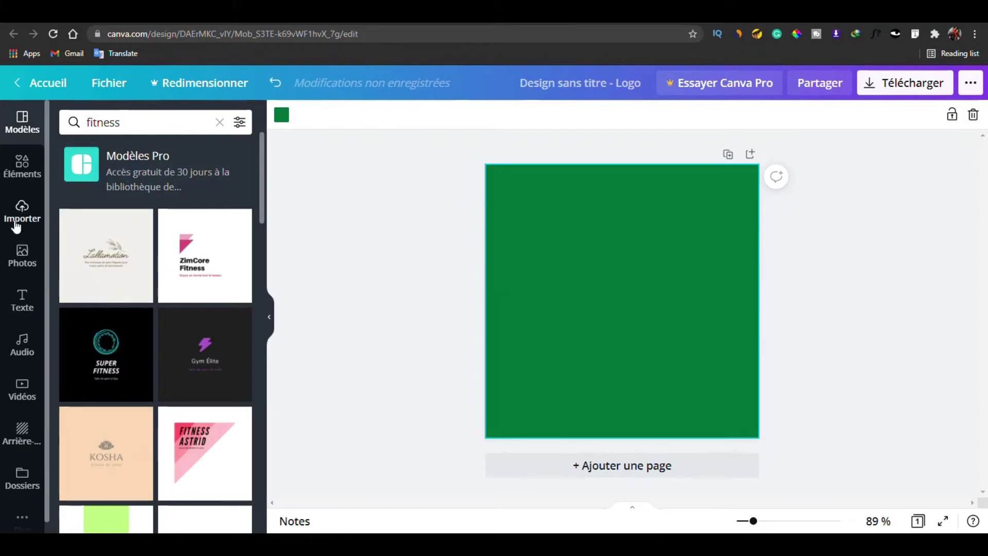
left_click(22, 166)
left_click(120, 124)
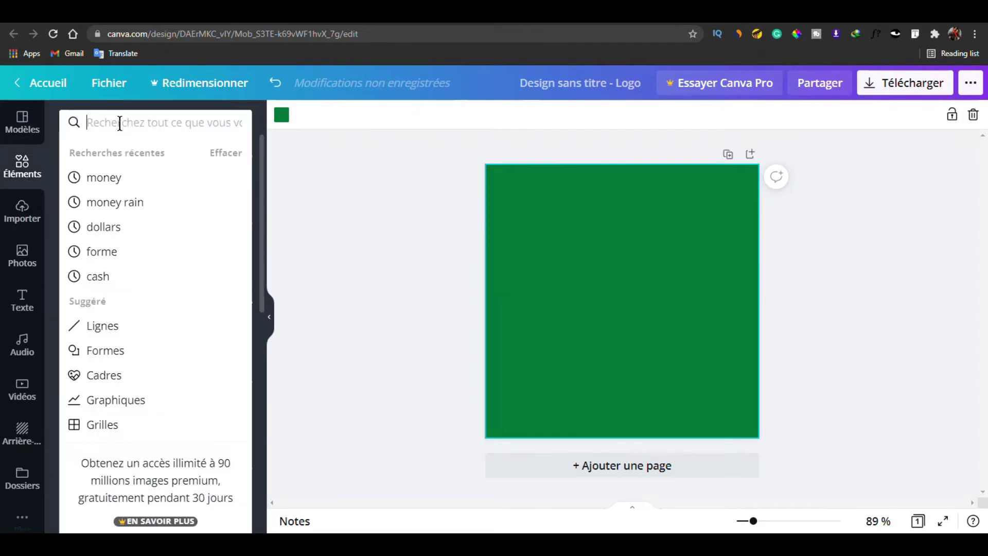
type("fitness")
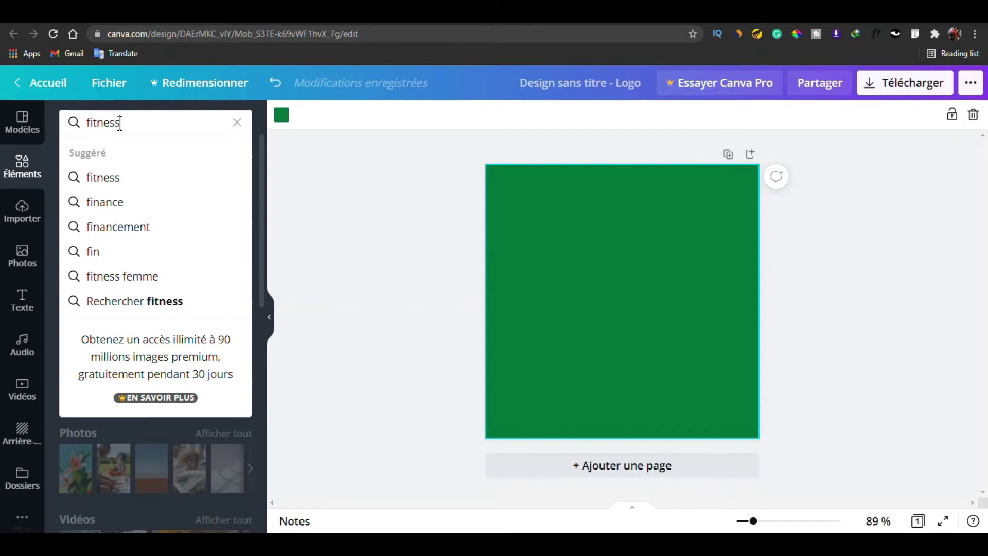
key("Return")
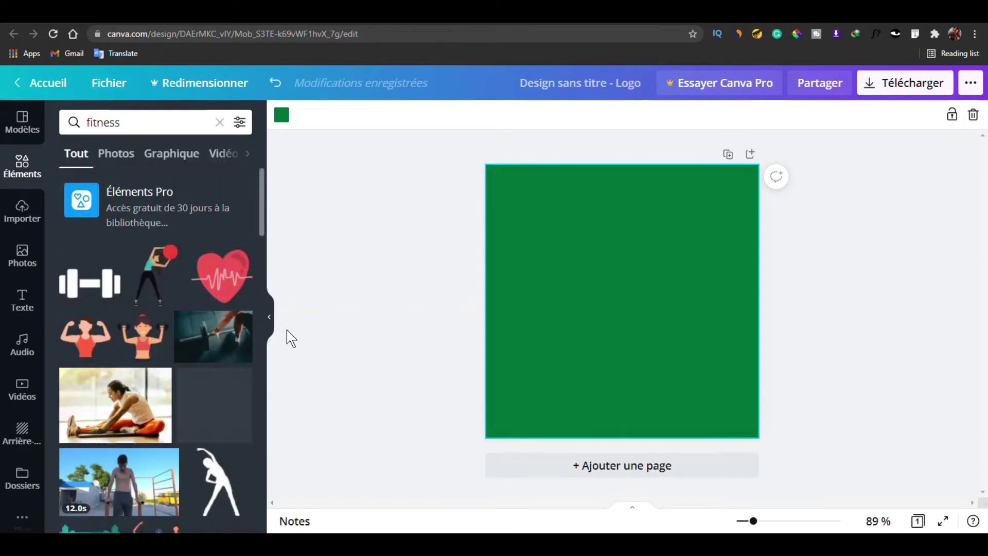
scroll(169, 459, "down", 6)
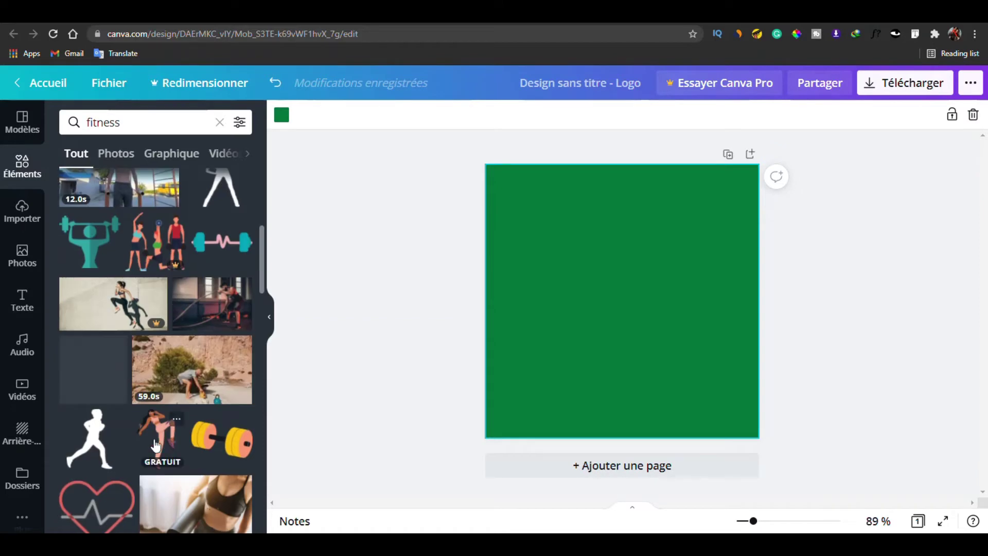
scroll(206, 437, "down", 4)
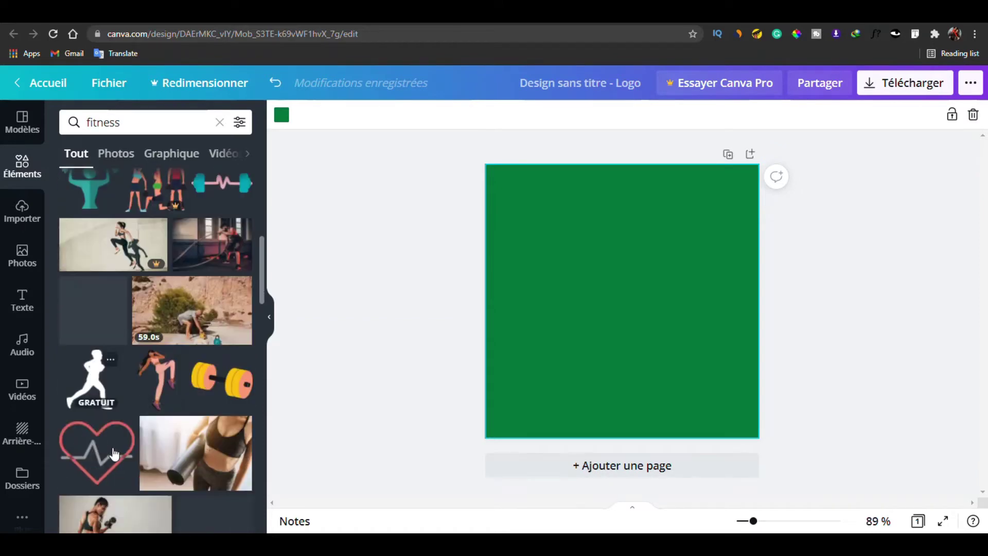
scroll(197, 427, "down", 5)
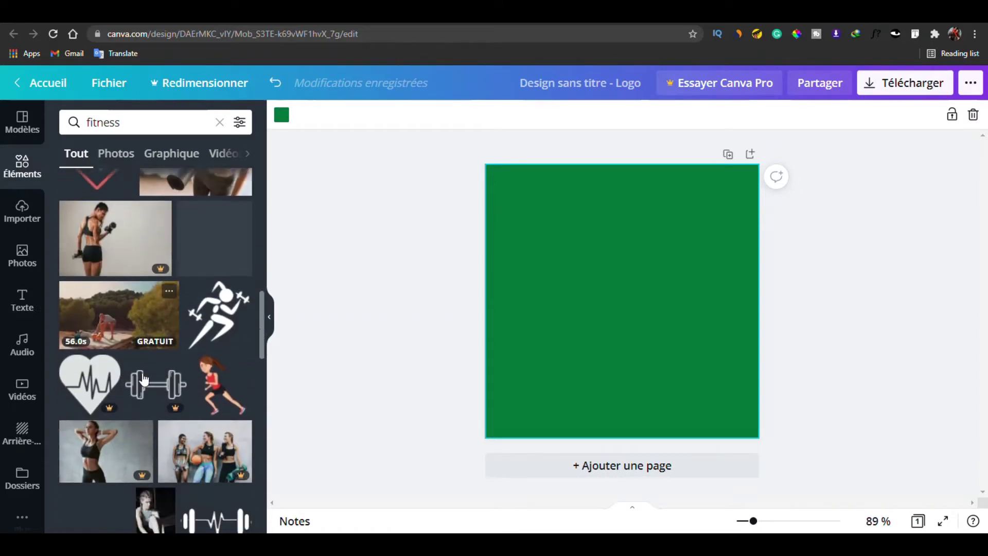
scroll(144, 380, "up", 15)
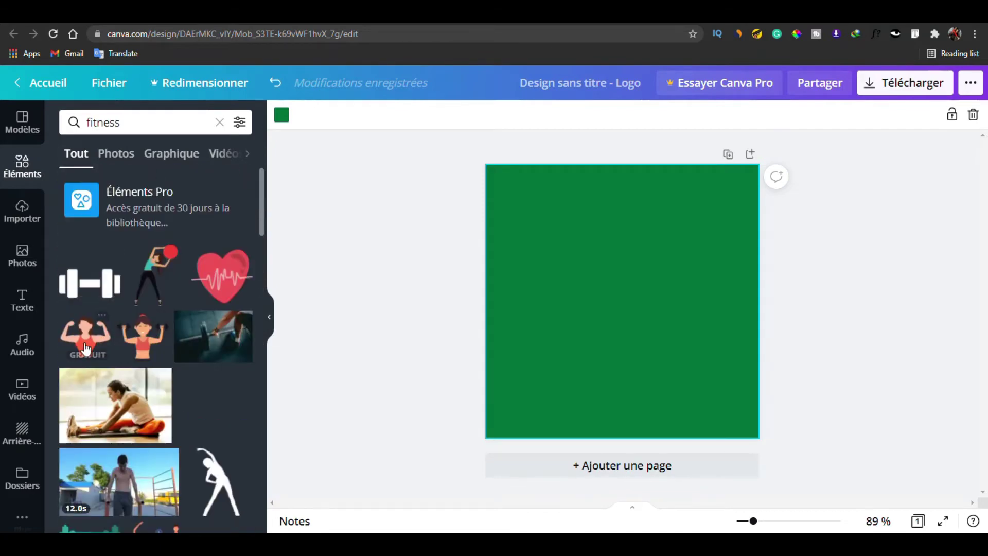
Place the flexing-woman graphic on the green page, enlarged and centred in the upper part.
left_click_drag(85, 337, 96, 341)
left_click_drag(188, 333, 645, 291)
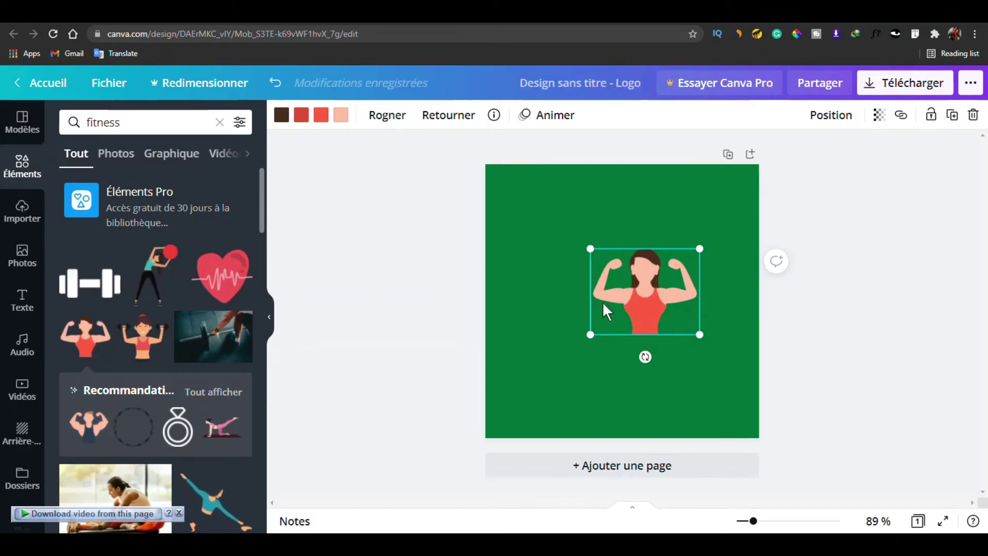
left_click_drag(85, 337, 427, 335)
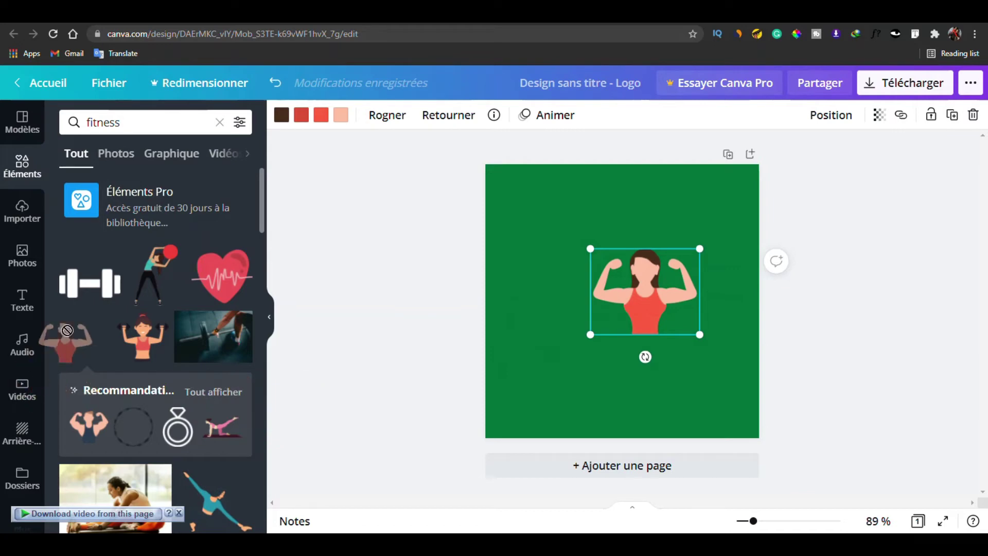
left_click_drag(698, 249, 702, 199)
left_click_drag(629, 257, 623, 263)
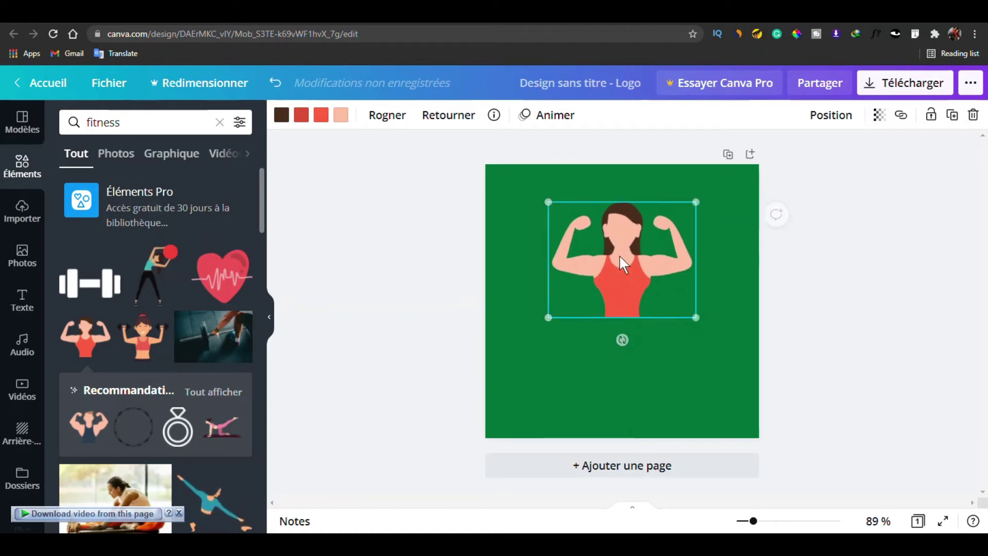
left_click(24, 299)
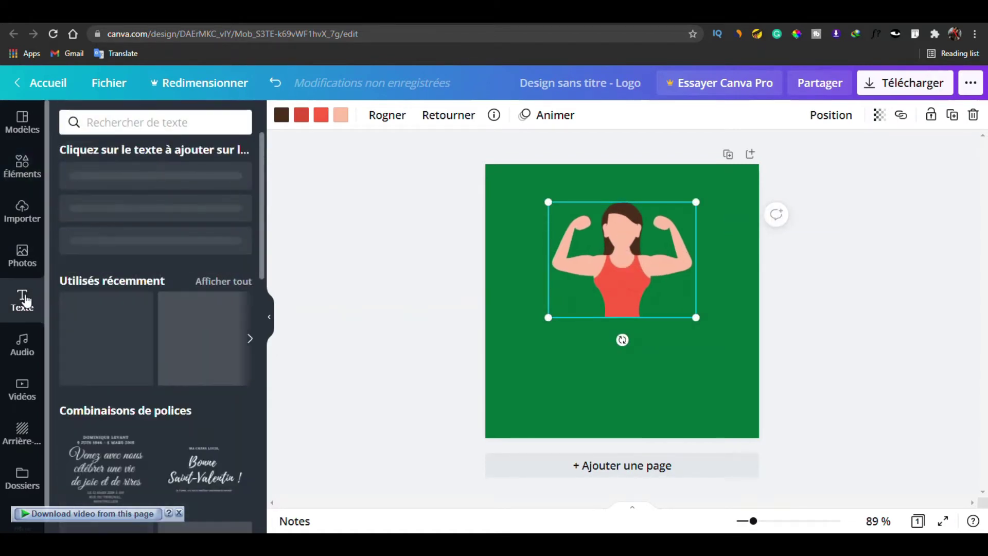
Add a heading reading 'FTP' below the woman and enlarge it to font size 140.
left_click_drag(106, 183, 577, 374)
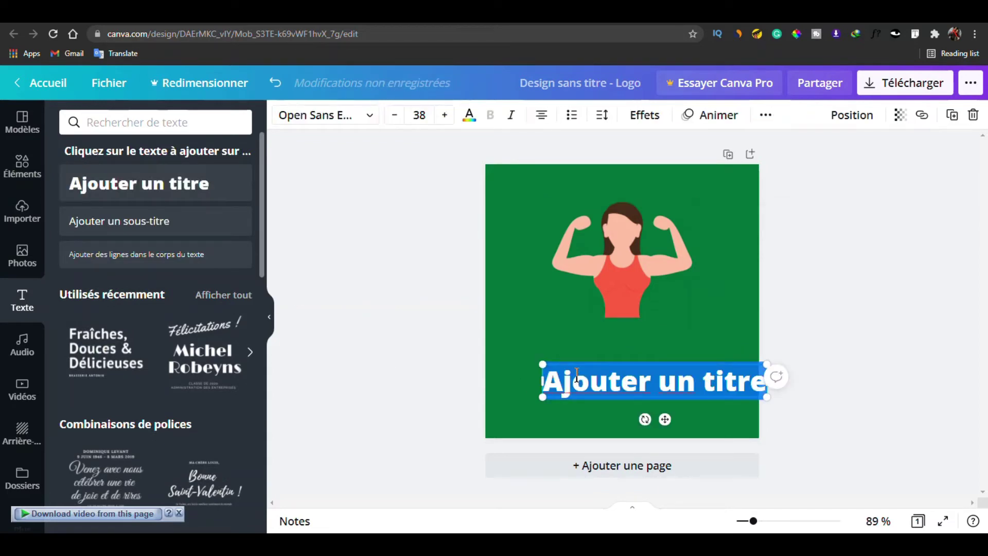
type("FTP")
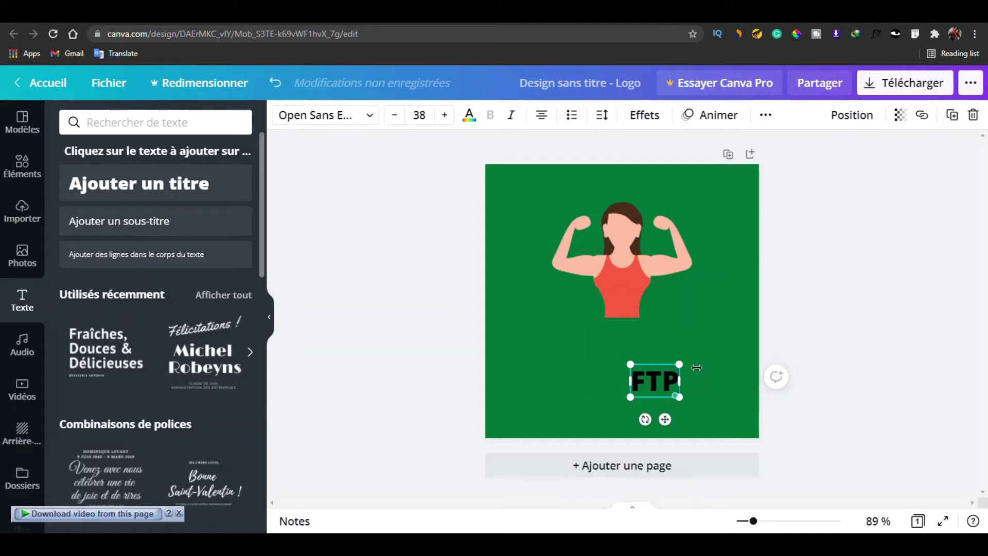
left_click_drag(679, 364, 649, 307)
left_click(730, 292)
left_click_drag(547, 306, 523, 290)
Centre the FTP text under the woman and nudge the woman graphic slightly left.
left_click_drag(636, 291, 636, 290)
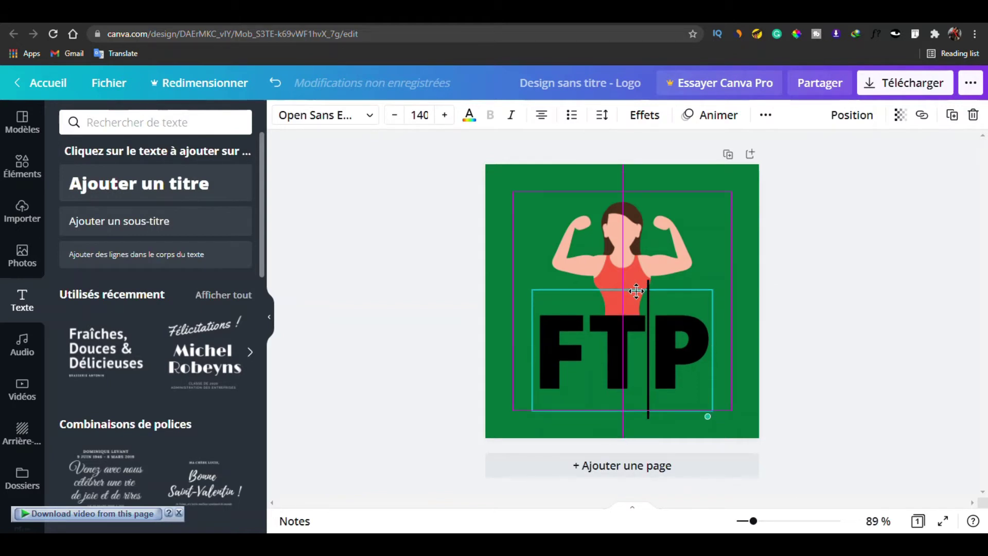
left_click_drag(636, 291, 636, 292)
left_click(638, 266)
left_click_drag(638, 257, 622, 260)
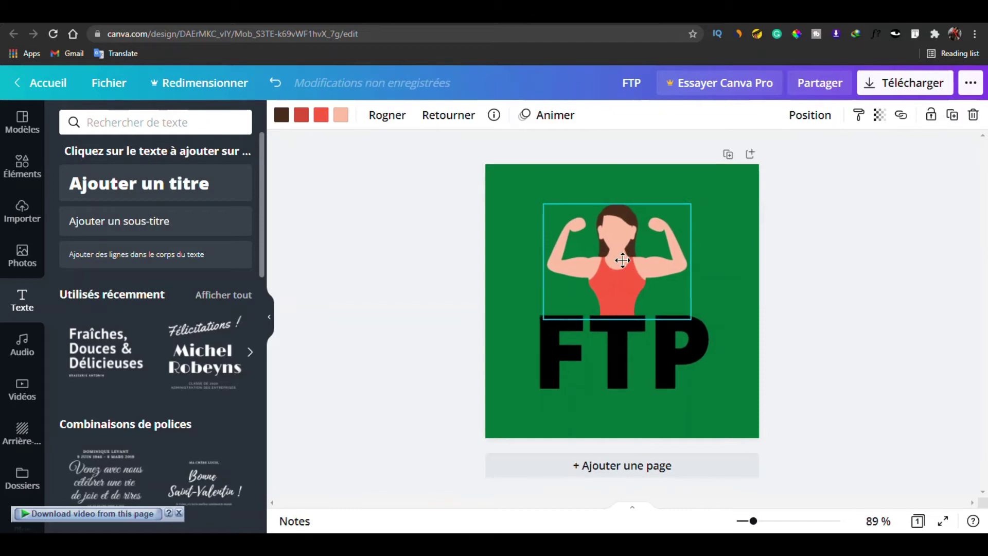
left_click(791, 272)
left_click(612, 255)
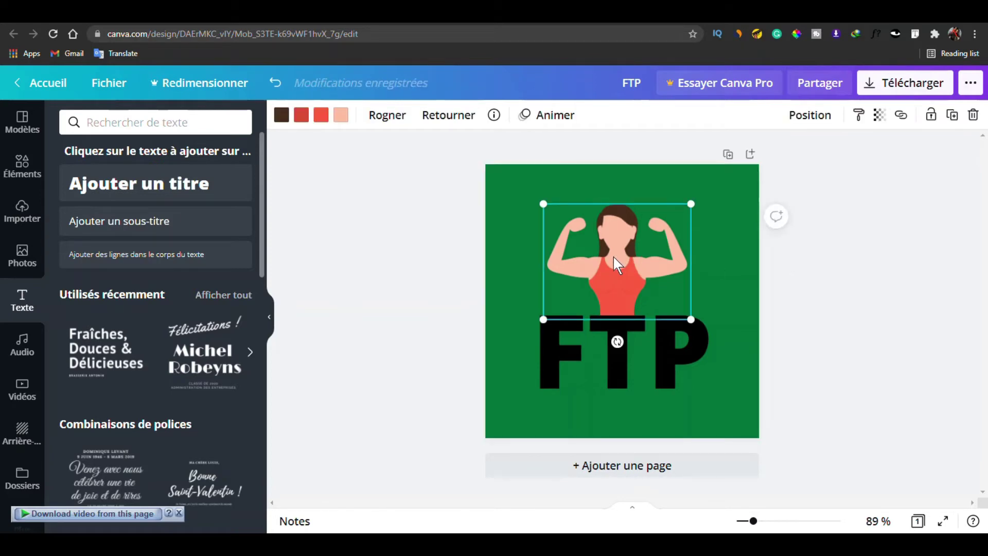
left_click(453, 286)
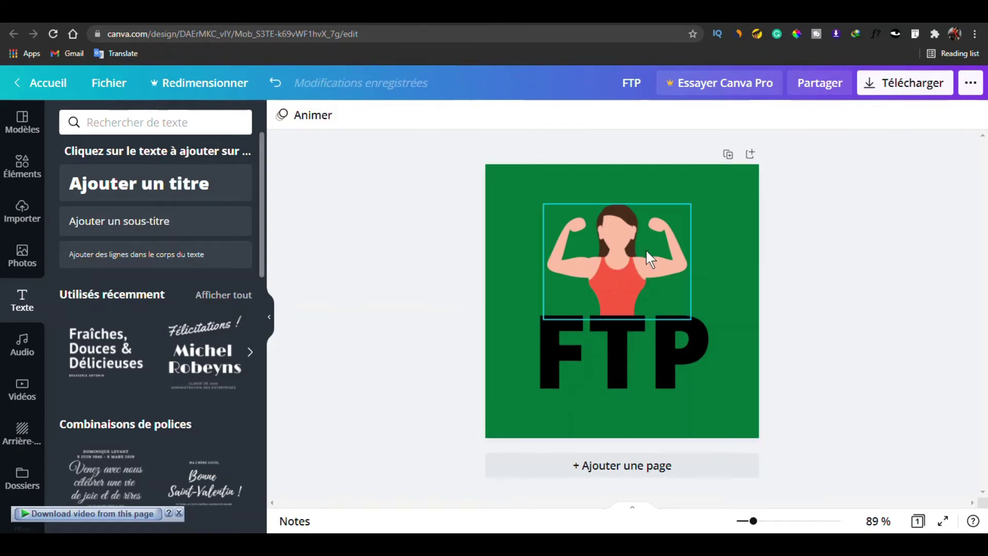
left_click(652, 362)
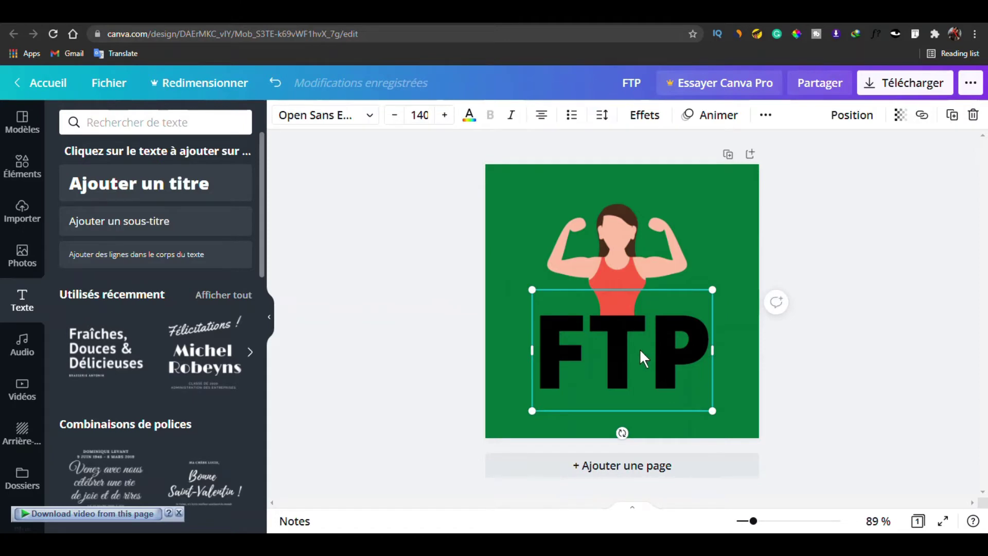
Change the FTP lettering font from Open Sans Extra Bold to Source Han Sans JP Heavy.
left_click(314, 115)
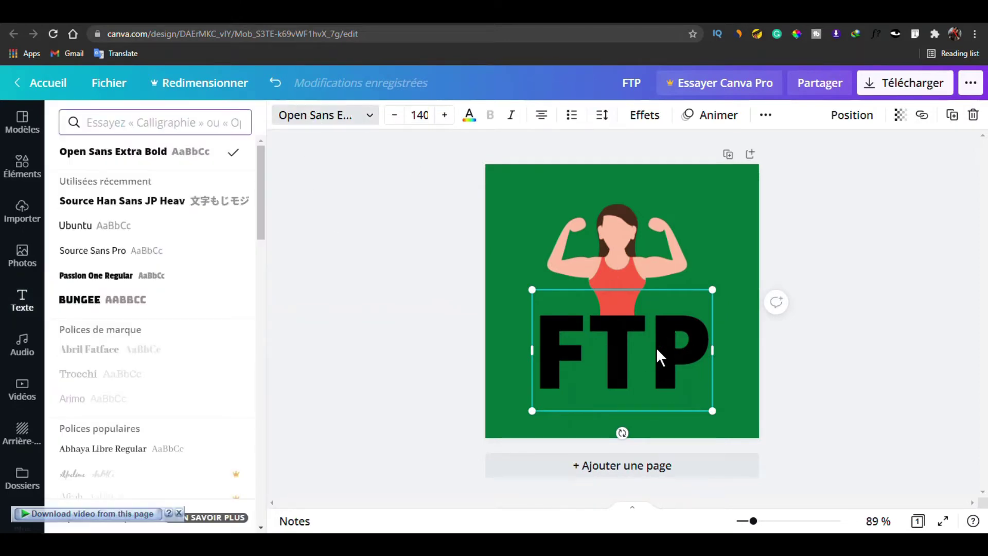
key("Escape")
left_click(344, 118)
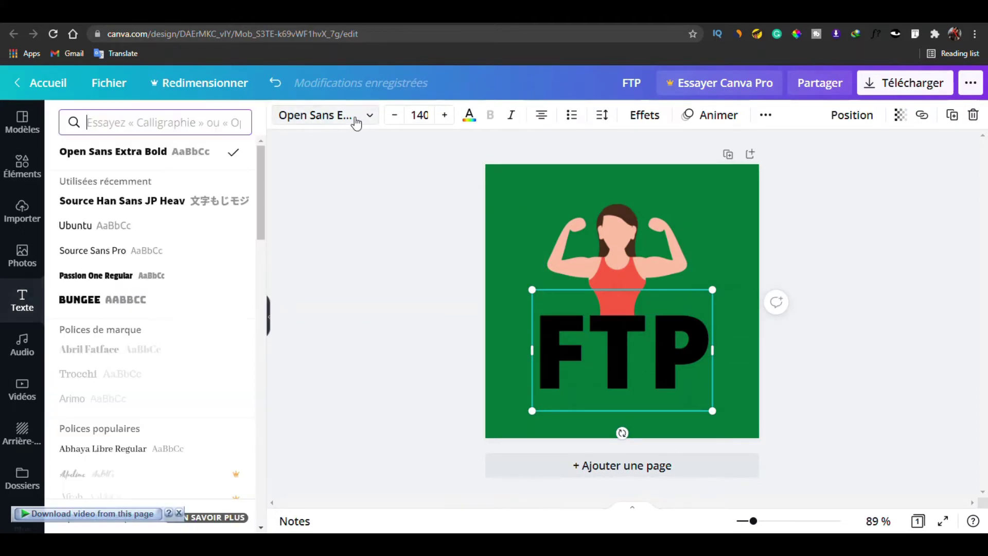
left_click(107, 201)
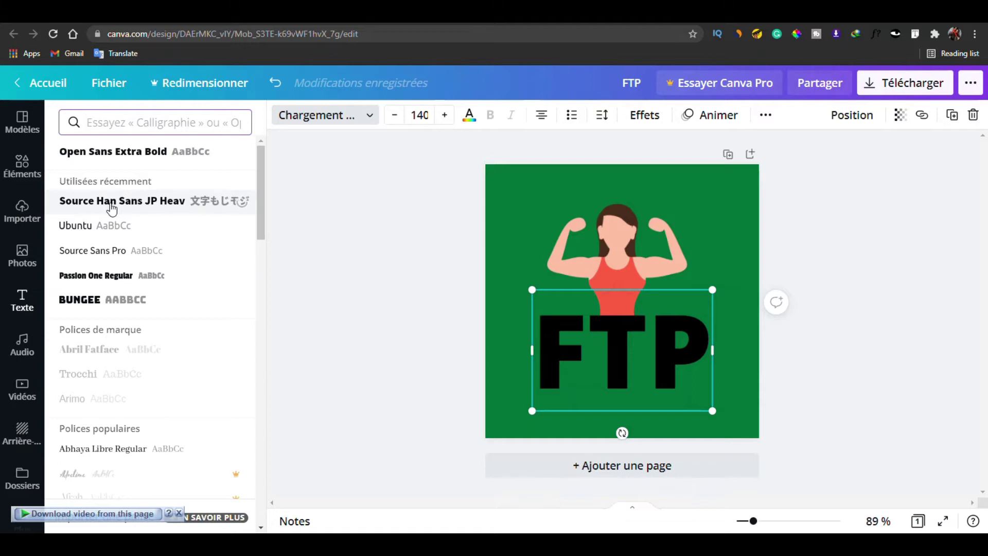
scroll(111, 209, "down", 5)
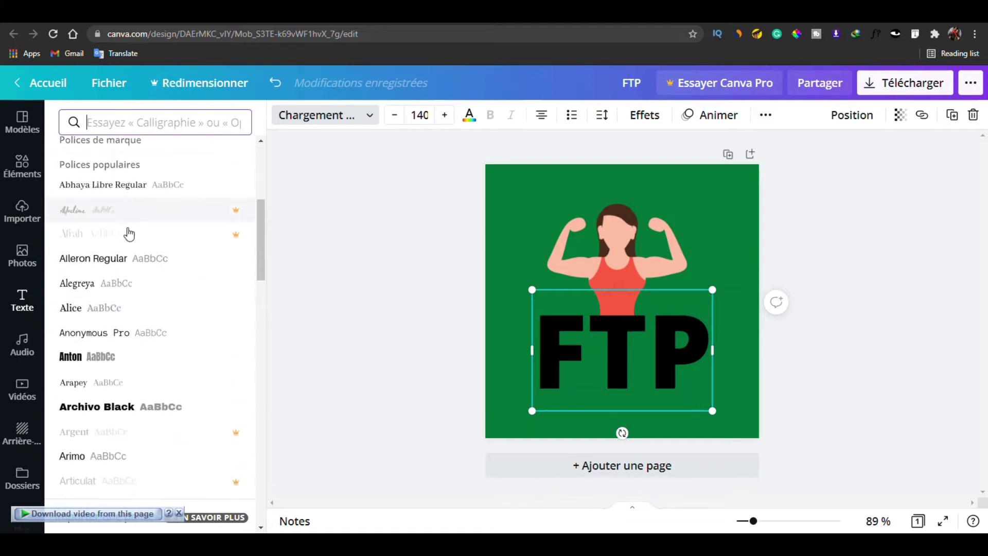
scroll(130, 237, "down", 5)
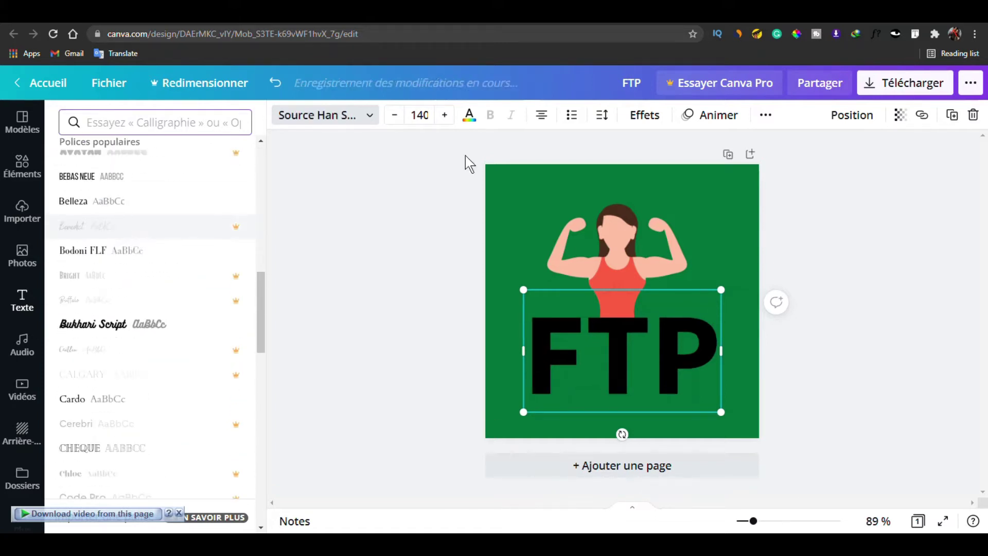
scroll(162, 219, "up", 10)
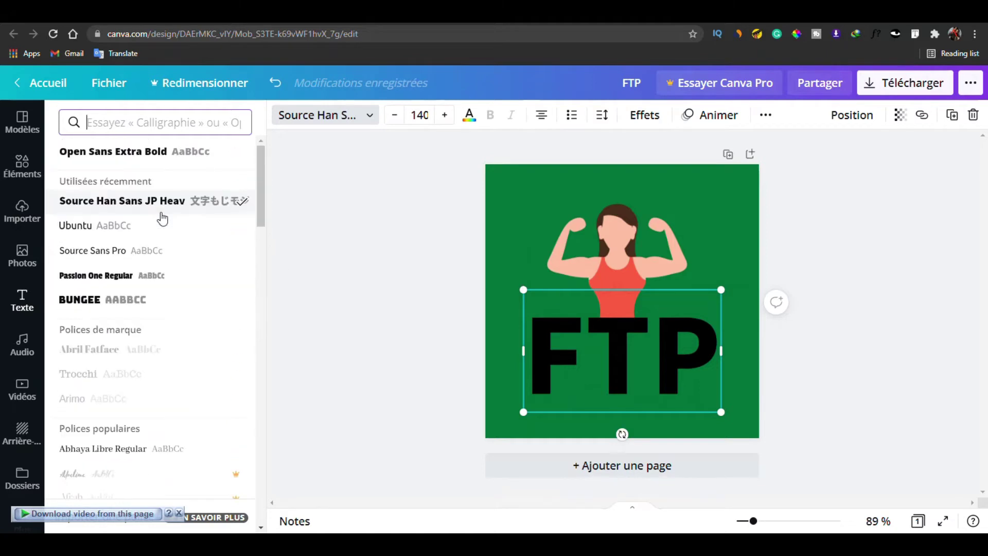
double_click(605, 340)
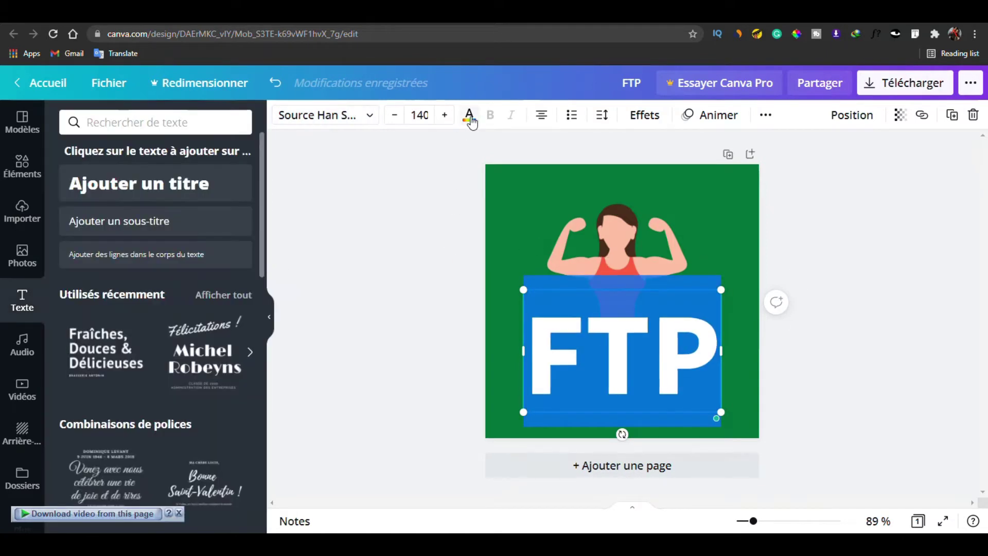
Colour the letter F of FTP white.
left_click(469, 115)
left_click_drag(599, 368, 540, 366)
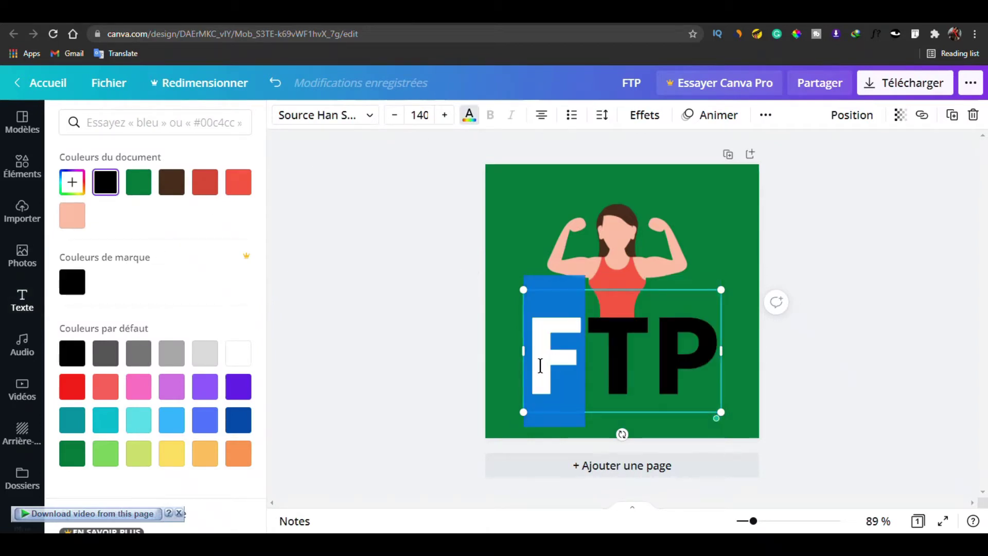
left_click(578, 350)
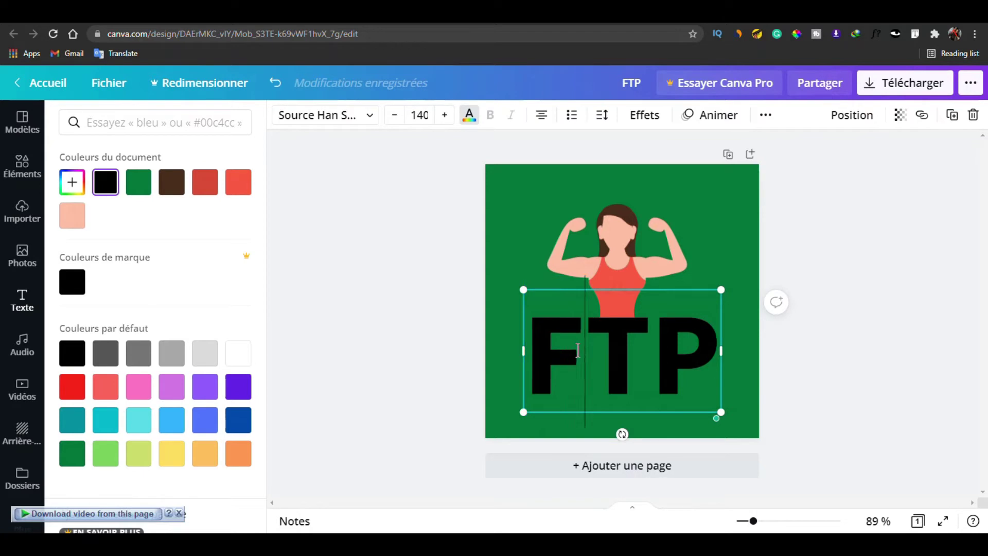
left_click_drag(590, 353, 539, 361)
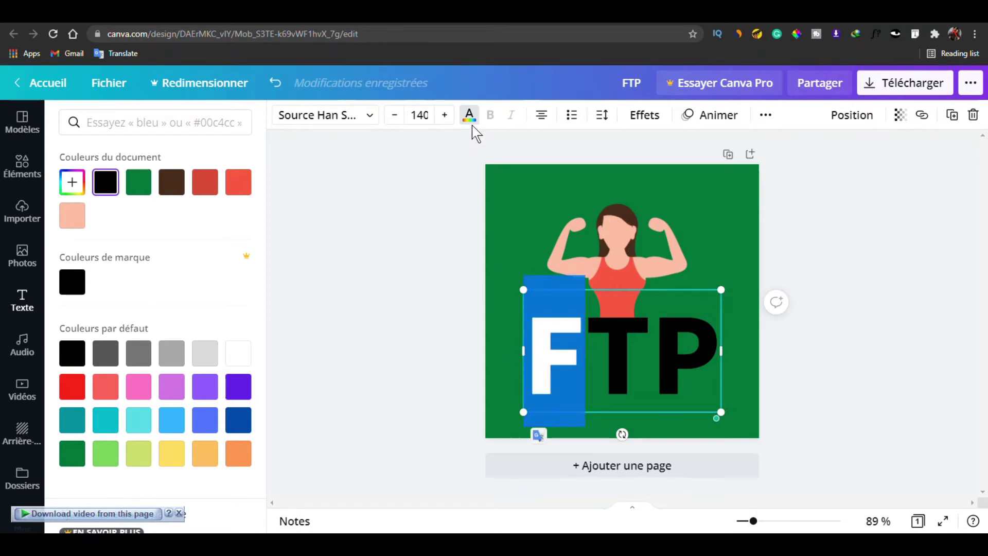
left_click(471, 122)
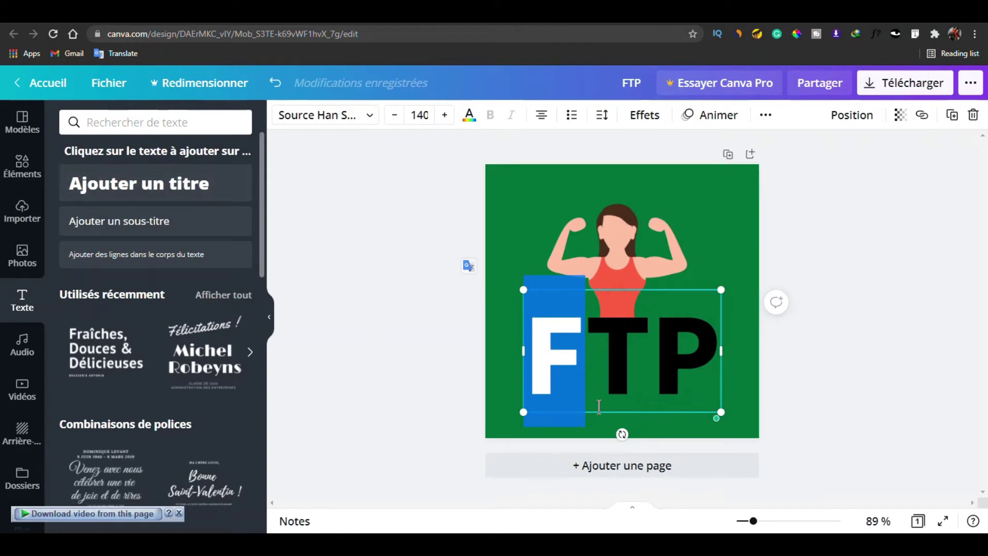
left_click(468, 119)
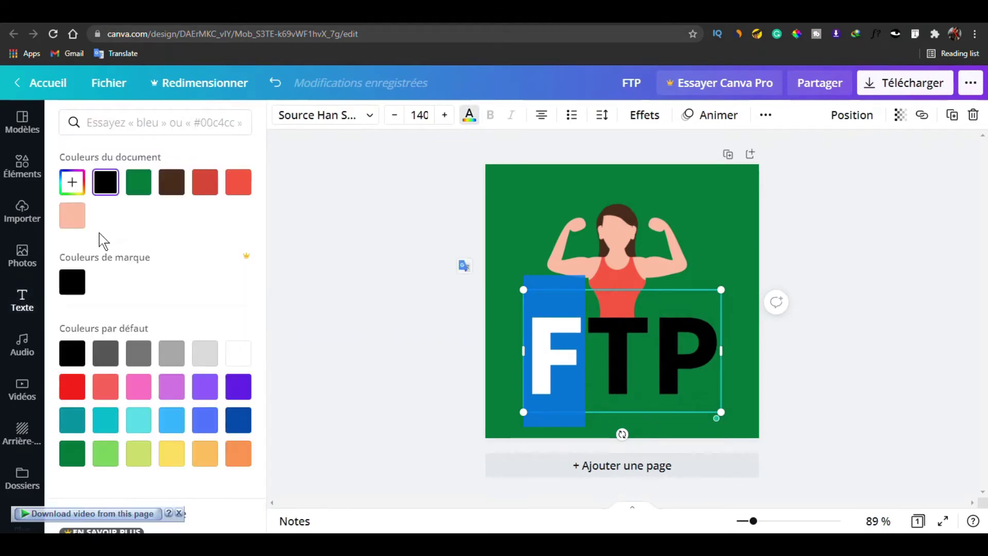
left_click(238, 353)
left_click(588, 335)
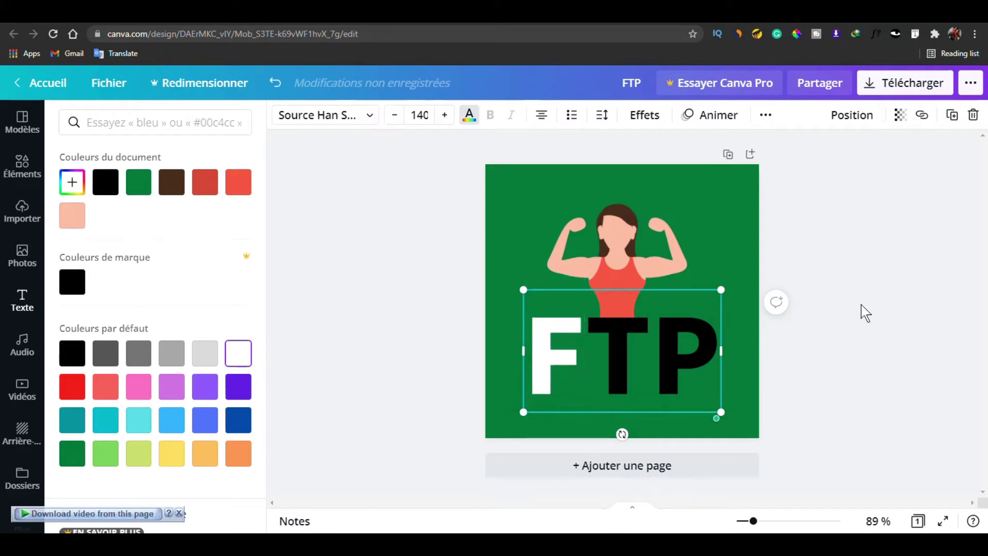
Colour the letter T with the custom yellow #F8C703.
key("shift+Right")
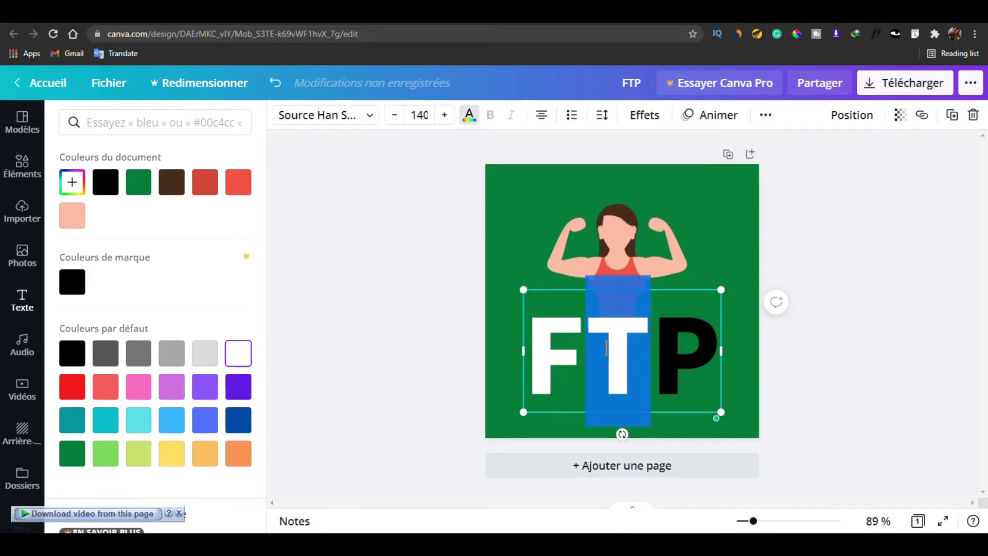
left_click(469, 115)
left_click(469, 119)
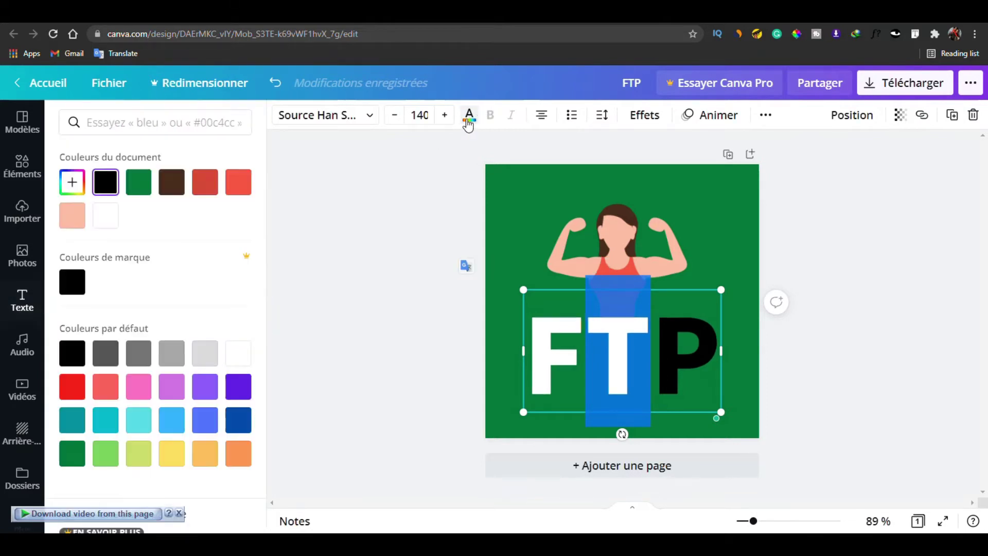
left_click(171, 449)
left_click(72, 182)
left_click(152, 309)
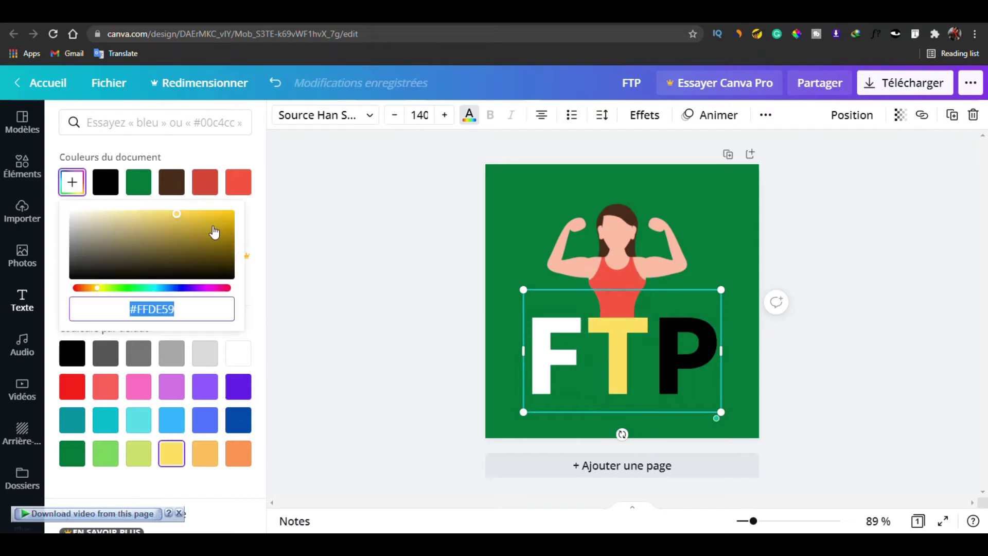
type("#F8C703")
key("Escape")
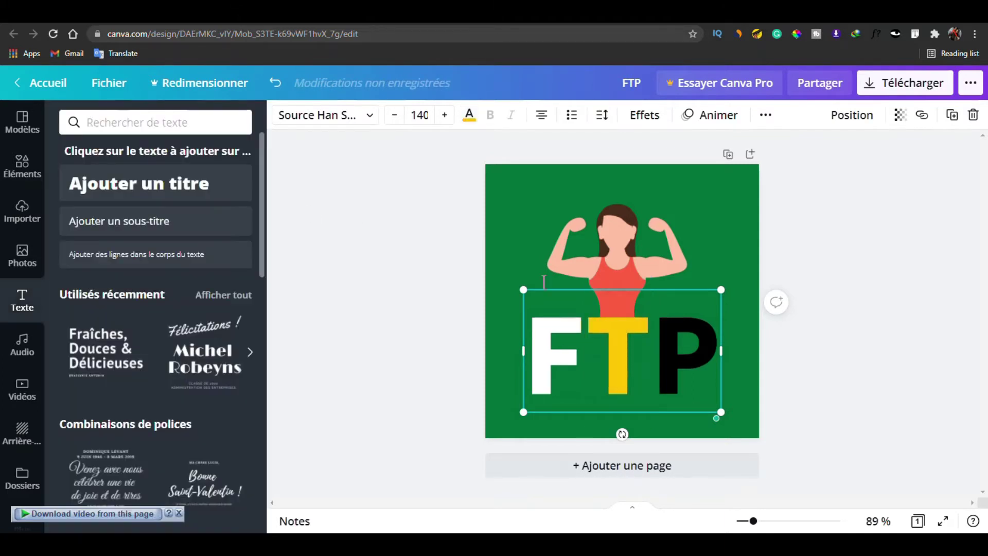
Colour the letter P a bright custom red.
left_click_drag(647, 350, 721, 355)
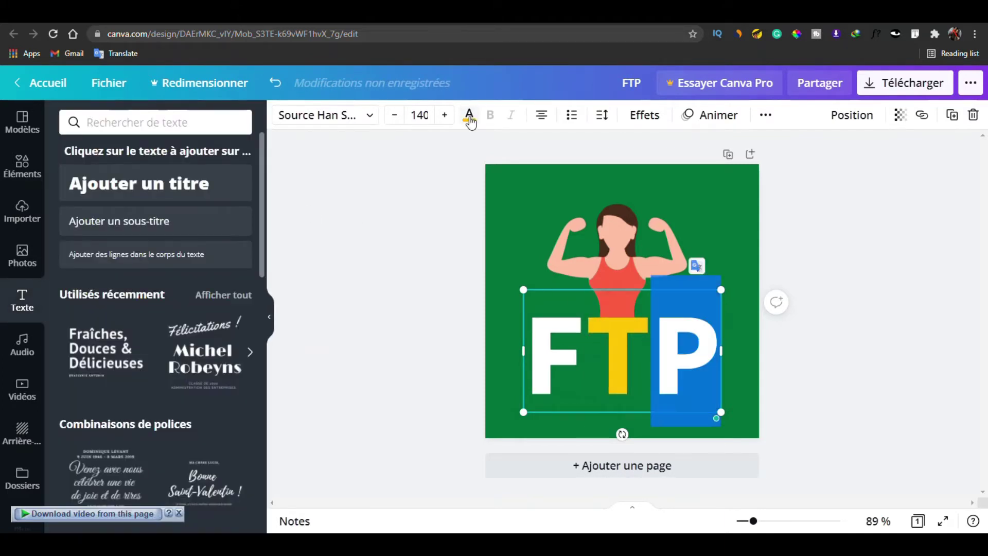
left_click(469, 115)
left_click(238, 182)
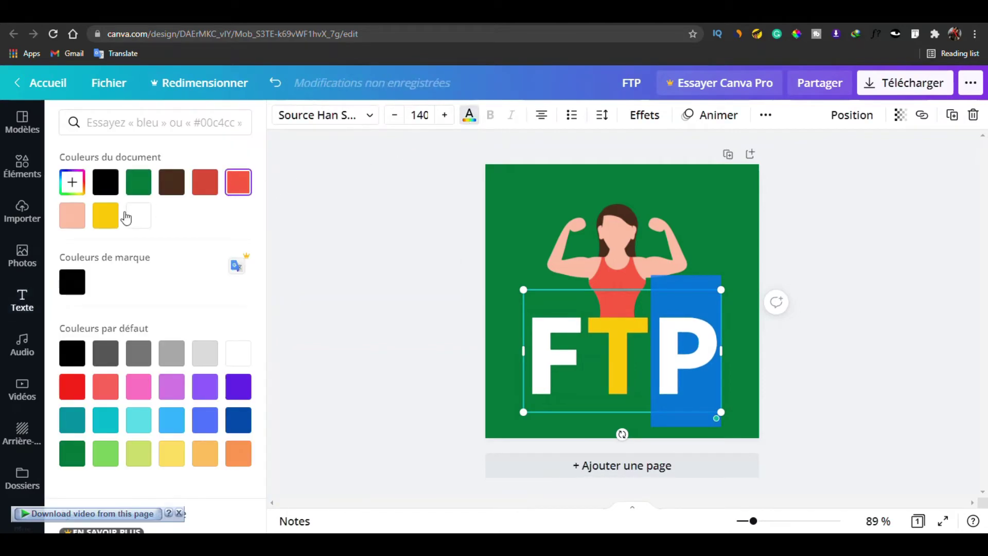
left_click(72, 183)
left_click_drag(234, 218, 247, 195)
key("Escape")
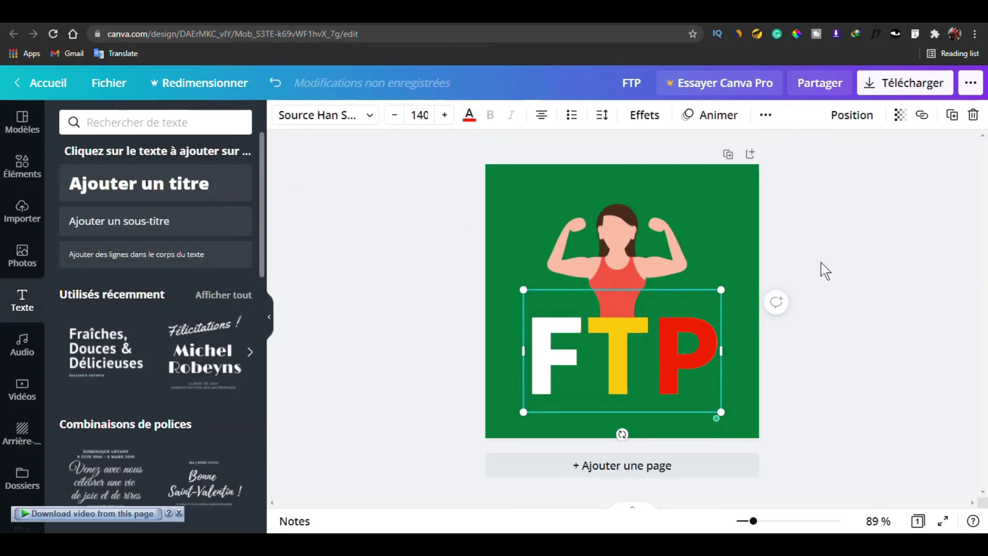
Download the logo design as a PNG file, FTP.png.
left_click(873, 236)
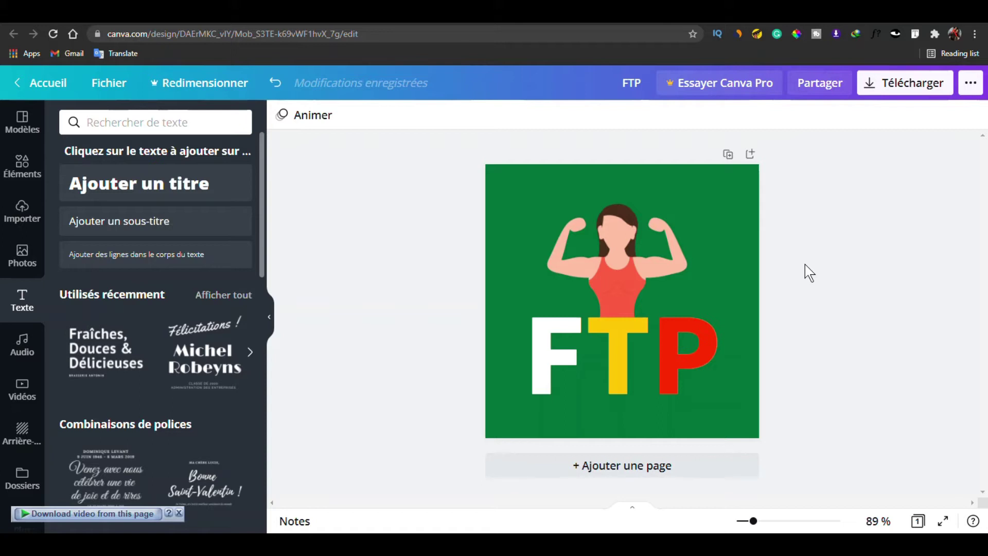
left_click(907, 89)
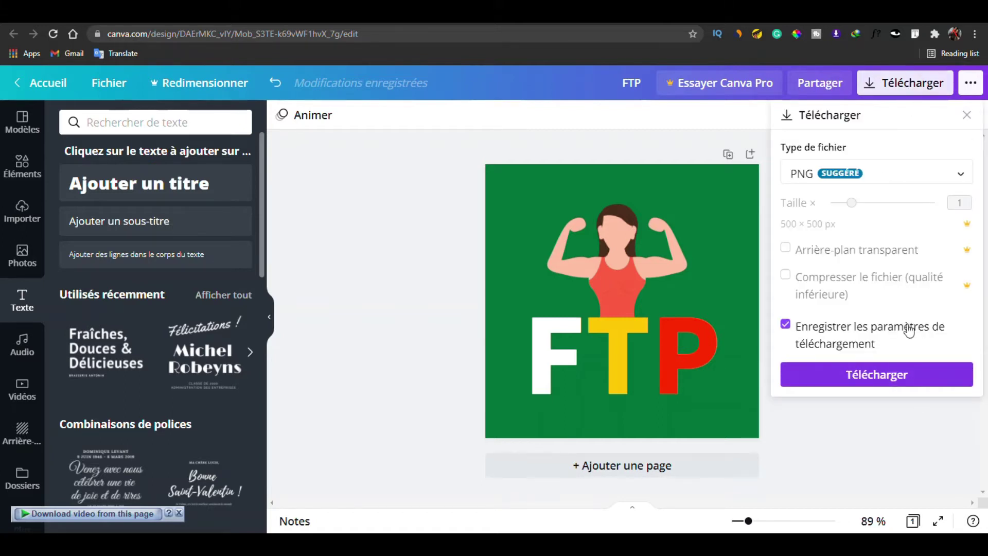
left_click(875, 376)
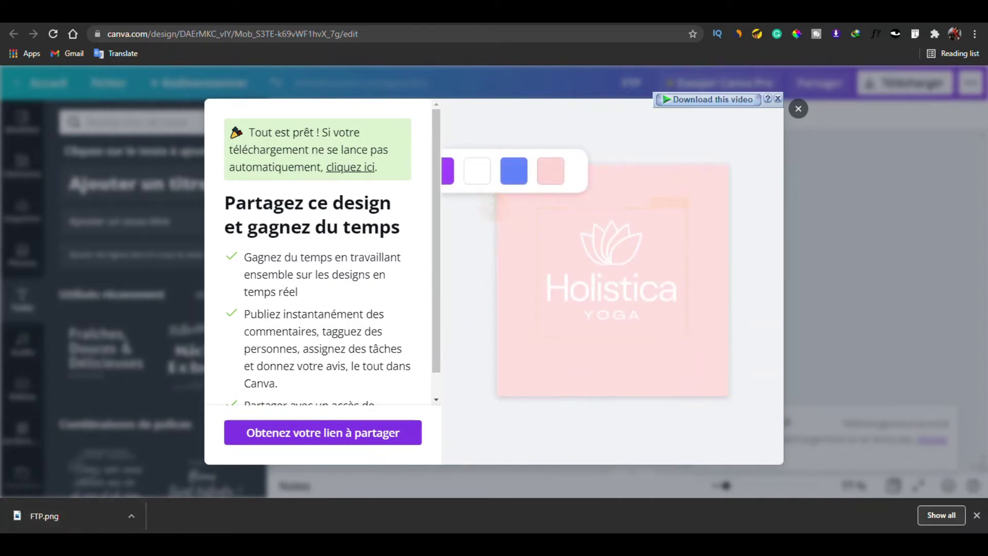
Upload FTP.png as the YouTube channel's profile photo and publish the change.
left_click(530, 544)
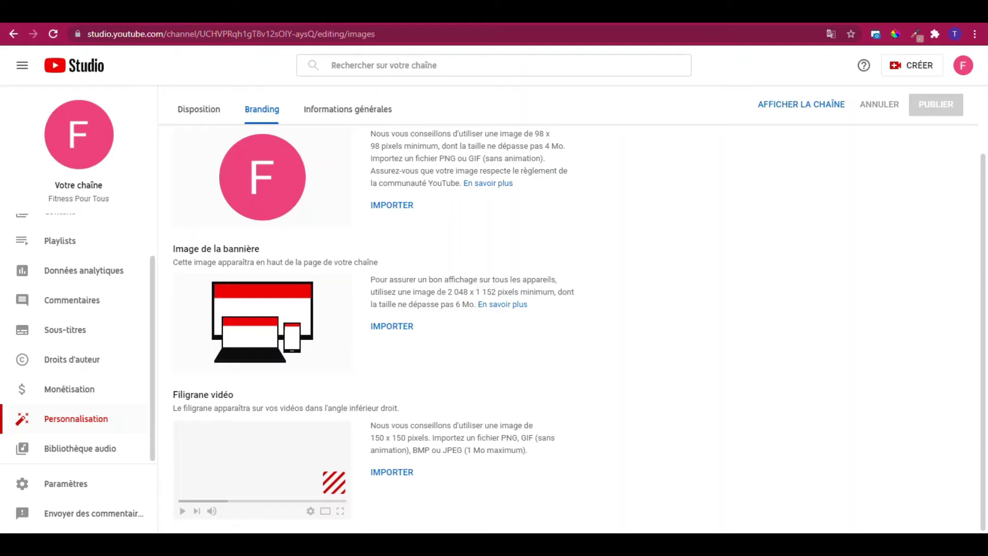
scroll(420, 226, "up", 2)
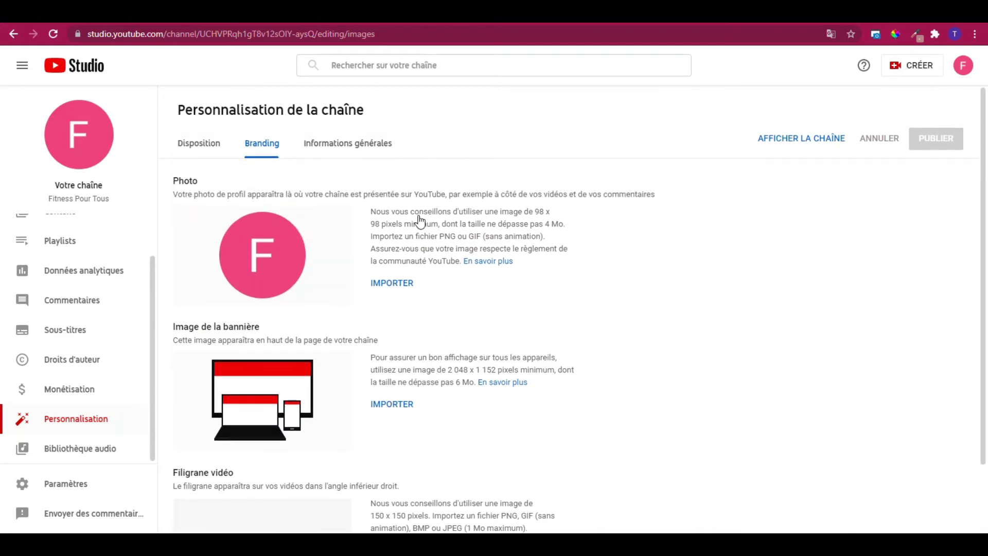
left_click(386, 286)
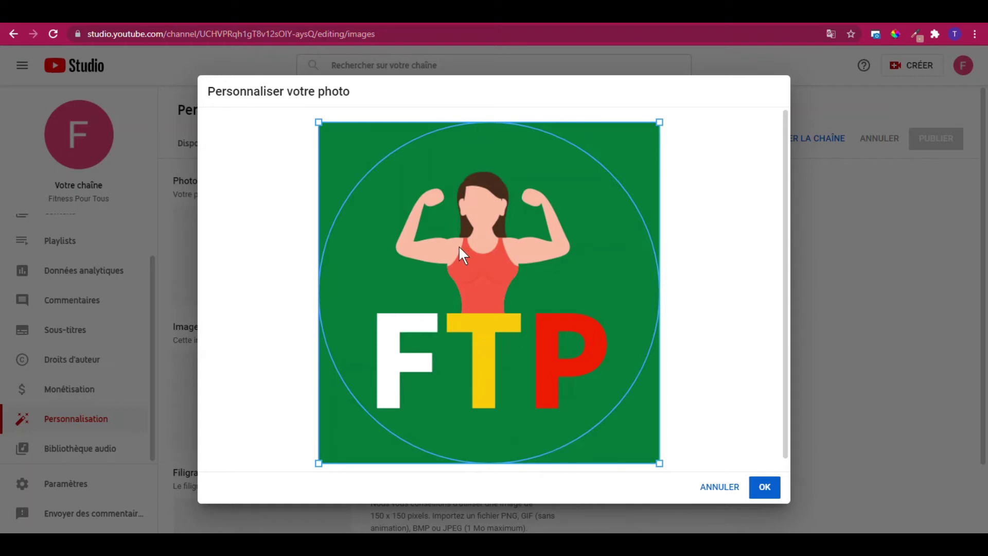
left_click(764, 488)
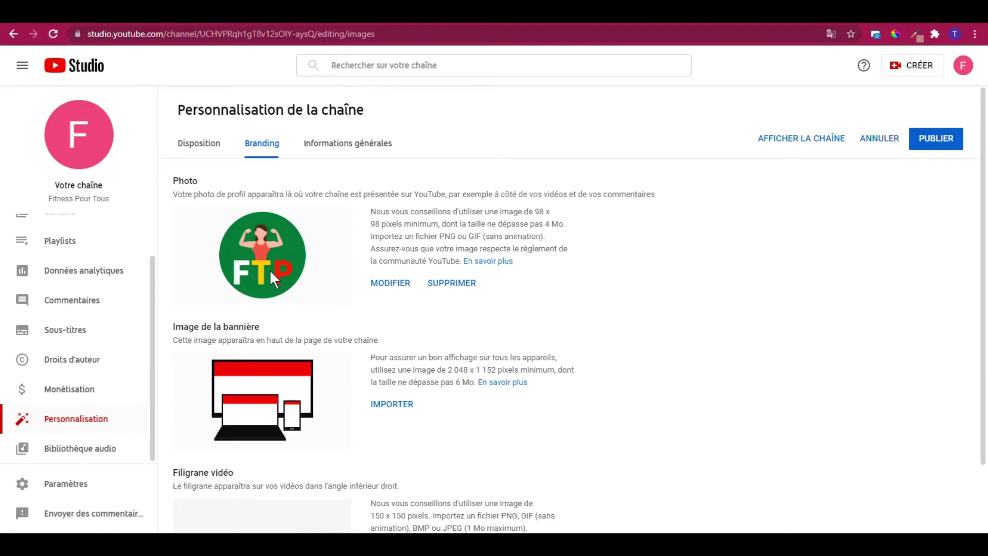
left_click(935, 150)
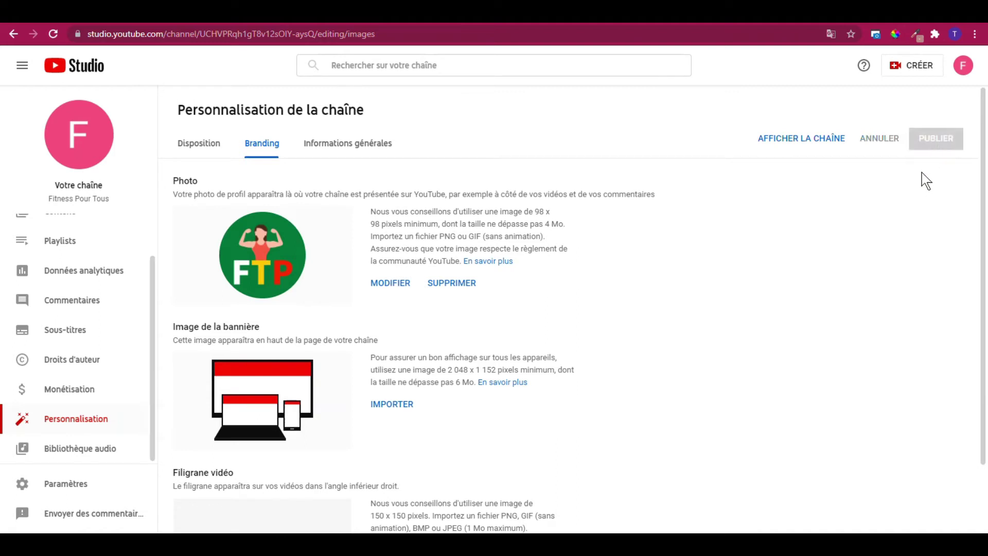
scroll(475, 319, "down", 2)
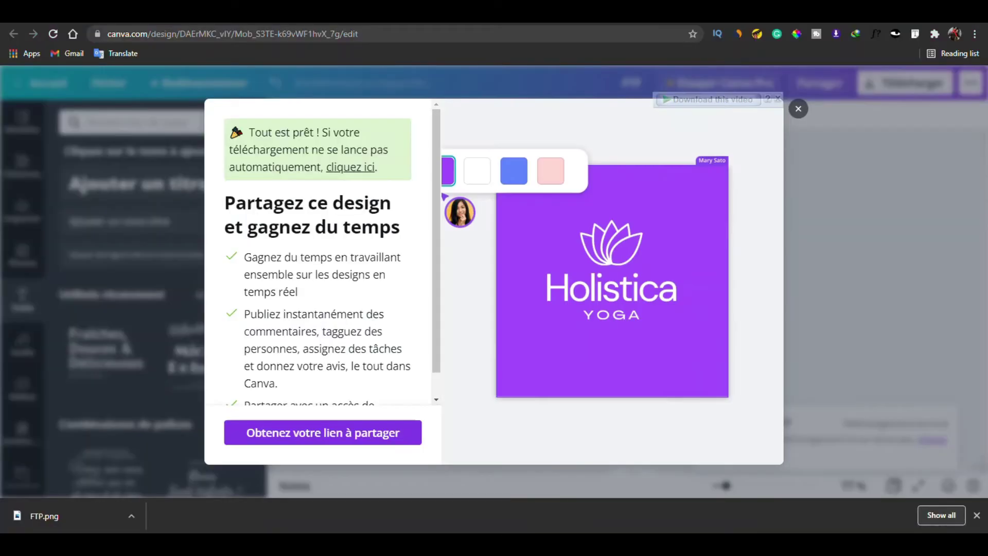
Create a new custom-size Canva design of 2048 × 1152 px.
left_click(798, 106)
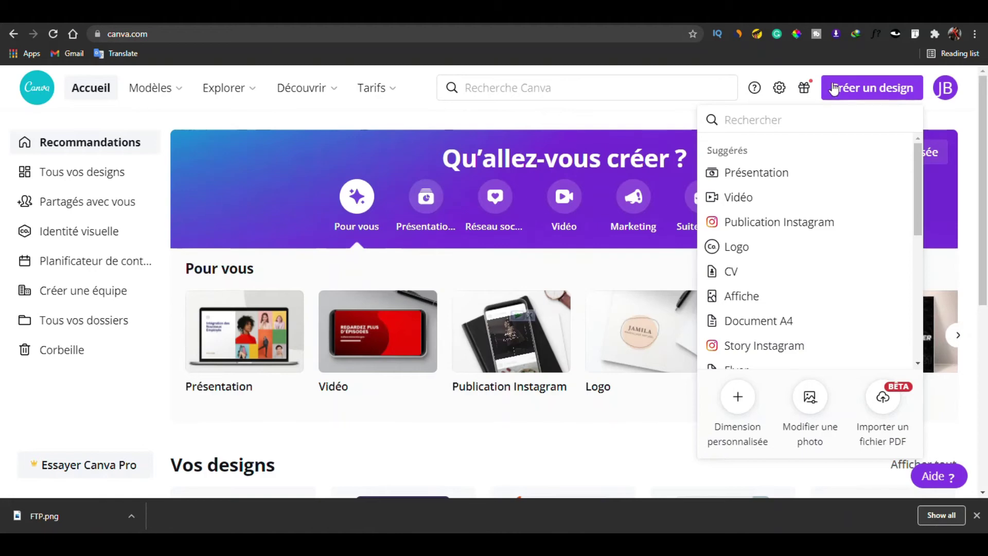
left_click(746, 409)
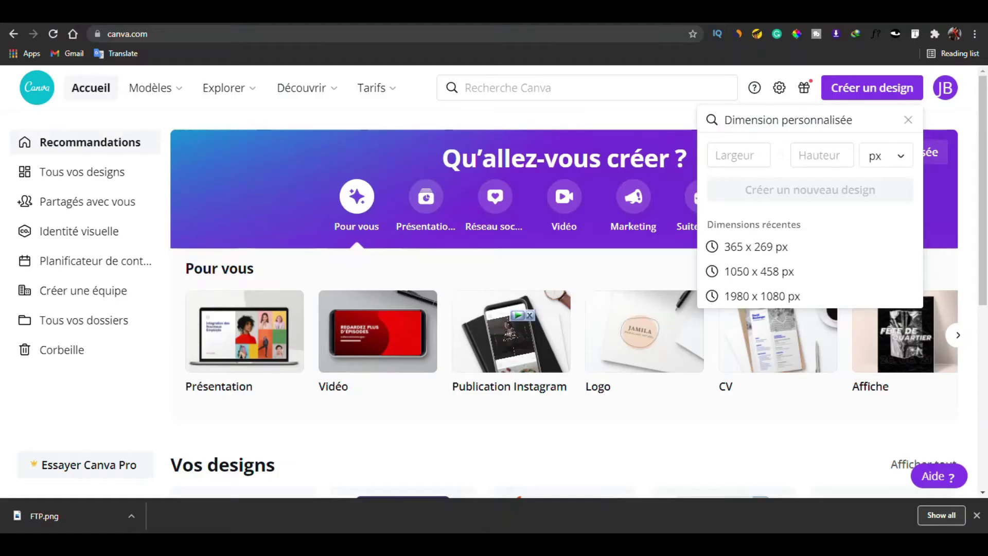
type("2048")
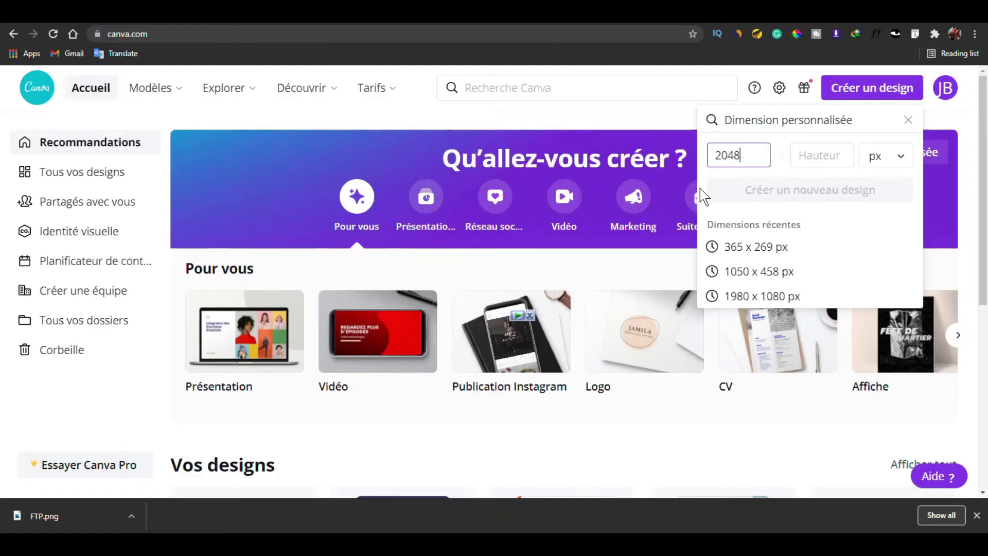
left_click(819, 146)
type("1152")
left_click(844, 192)
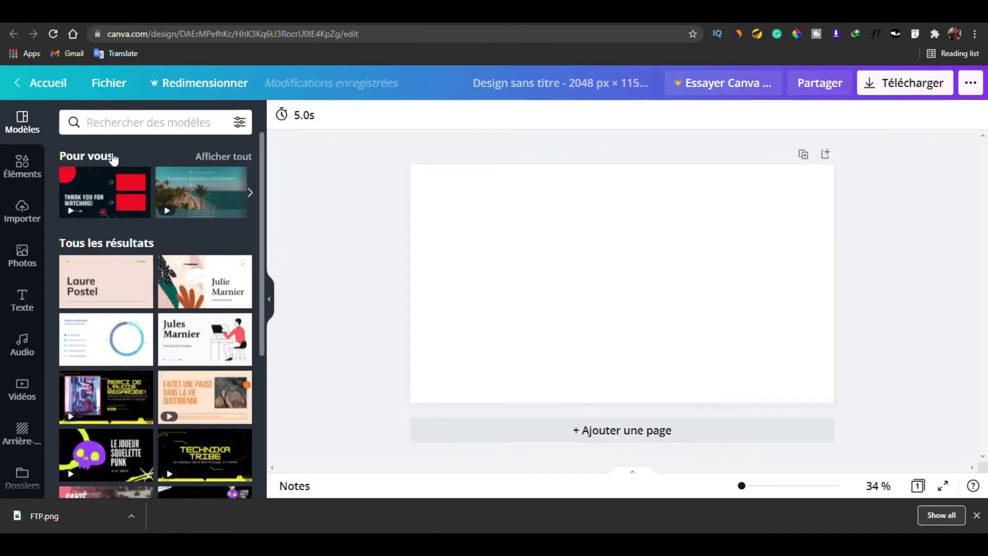
Search the Canva templates for 'FIT' and browse the fitness results.
left_click(156, 123)
type("FIT")
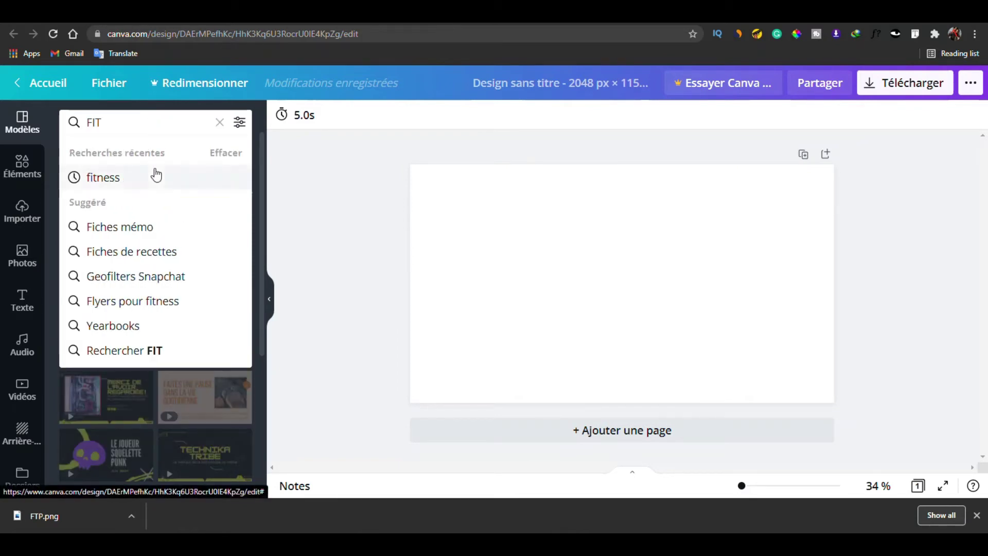
left_click(155, 176)
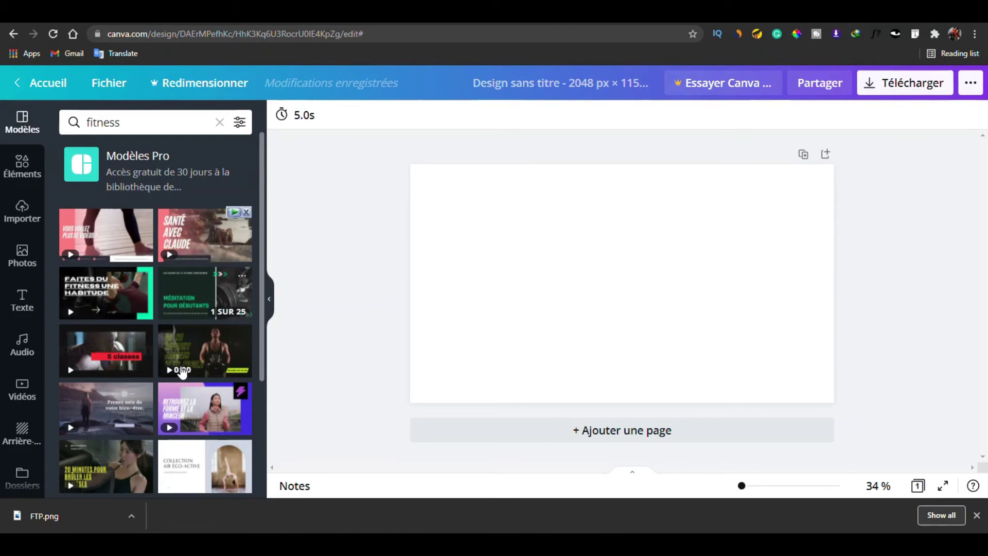
scroll(177, 377, "down", 1)
scroll(177, 377, "down", 2)
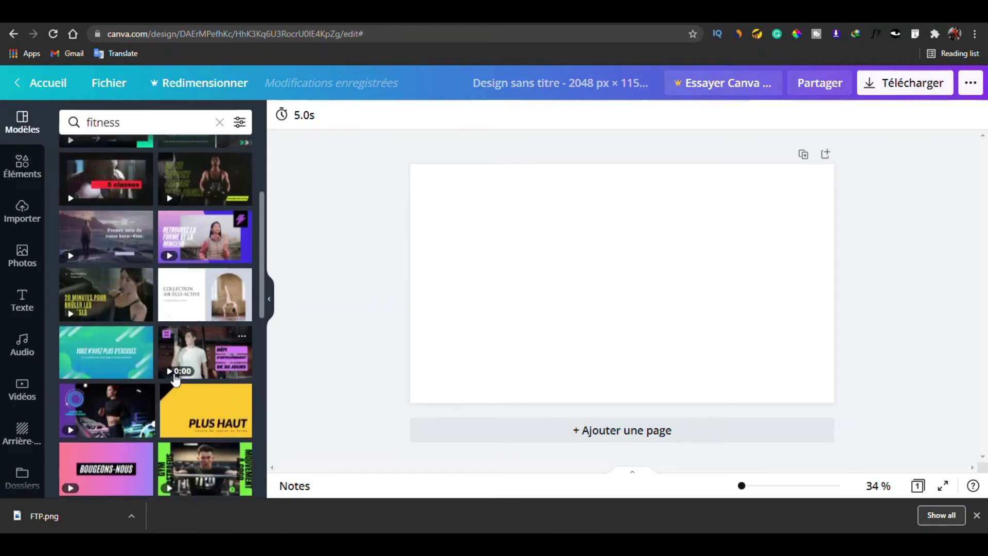
scroll(128, 349, "down", 1)
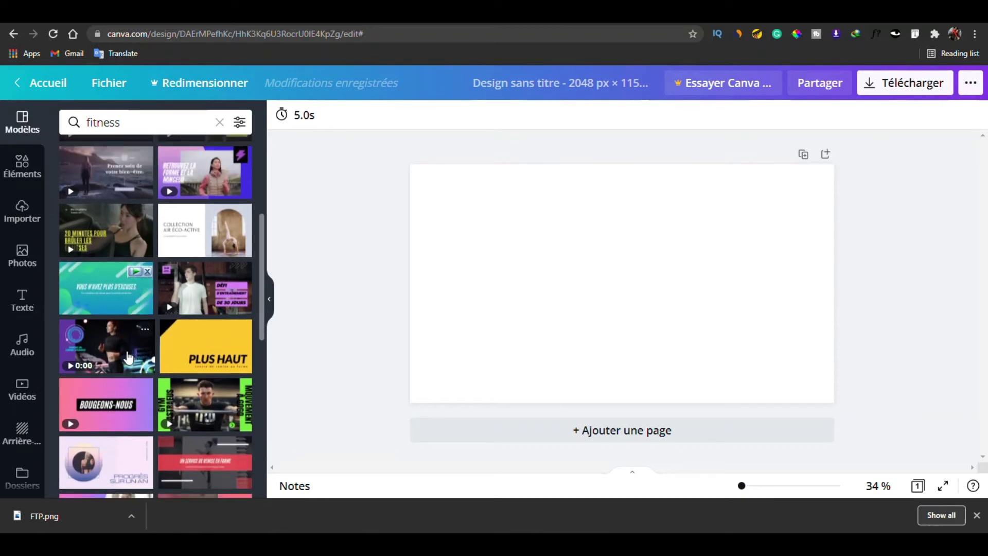
scroll(150, 351, "down", 3)
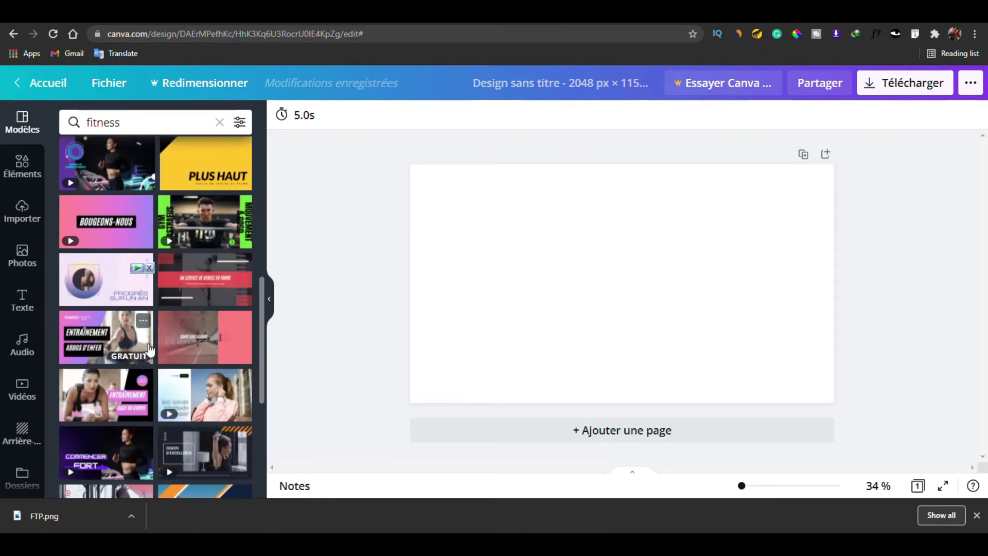
Fill the blank page background with dark green.
left_click(530, 246)
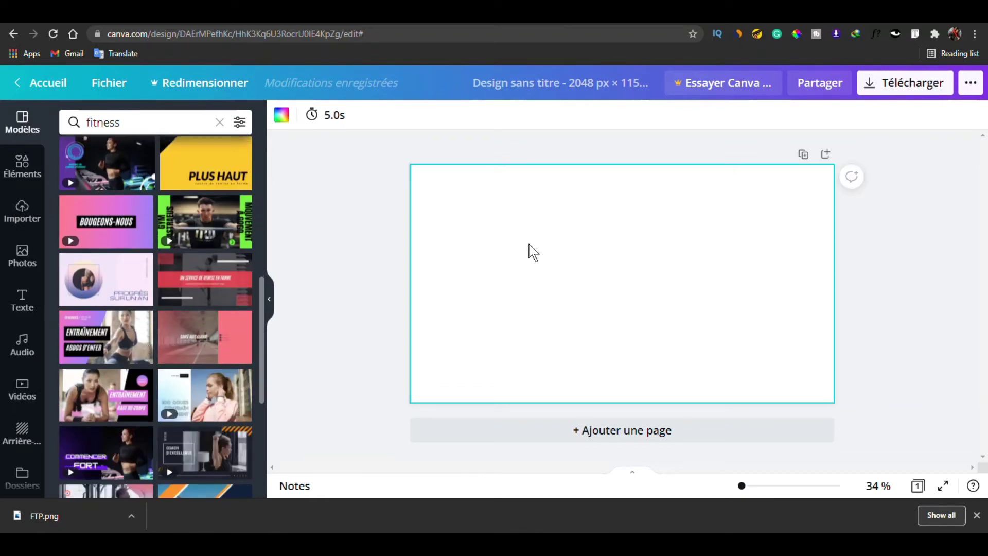
left_click(281, 116)
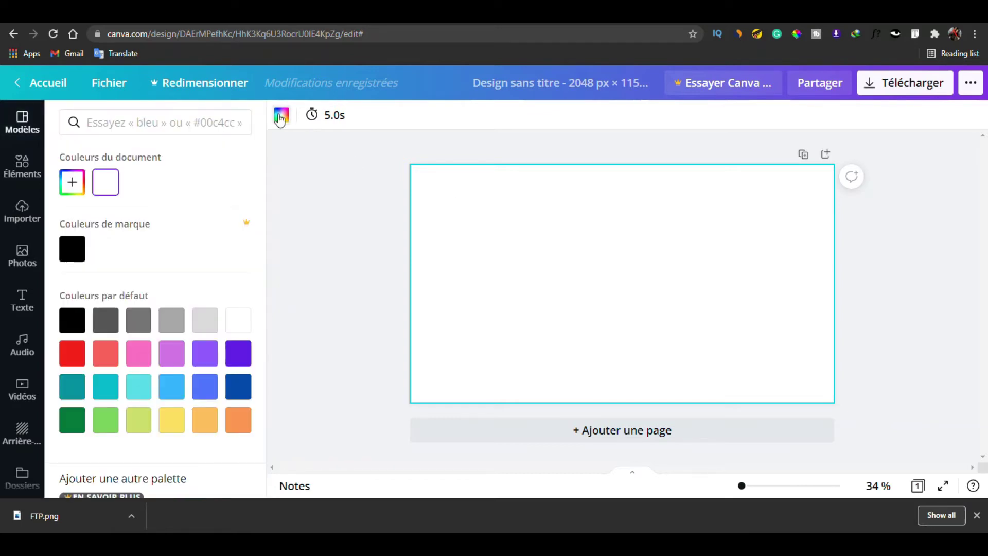
left_click(76, 424)
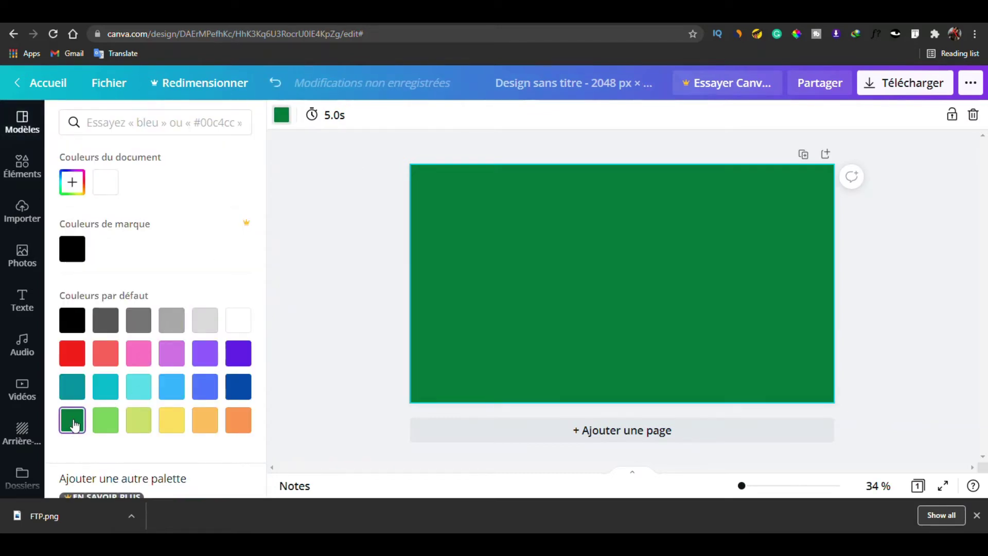
left_click(23, 165)
left_click(183, 117)
type("CA")
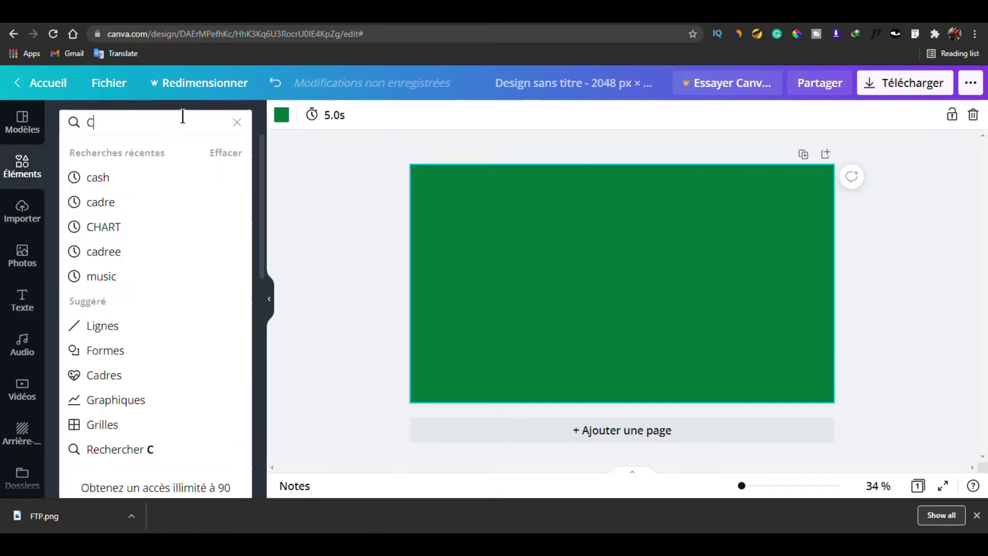
key("BackSpace")
key("BackSpace")
Place a square from a 'FORME' search, enlarge it, and tilt it about 28° over the right side.
type("FORME")
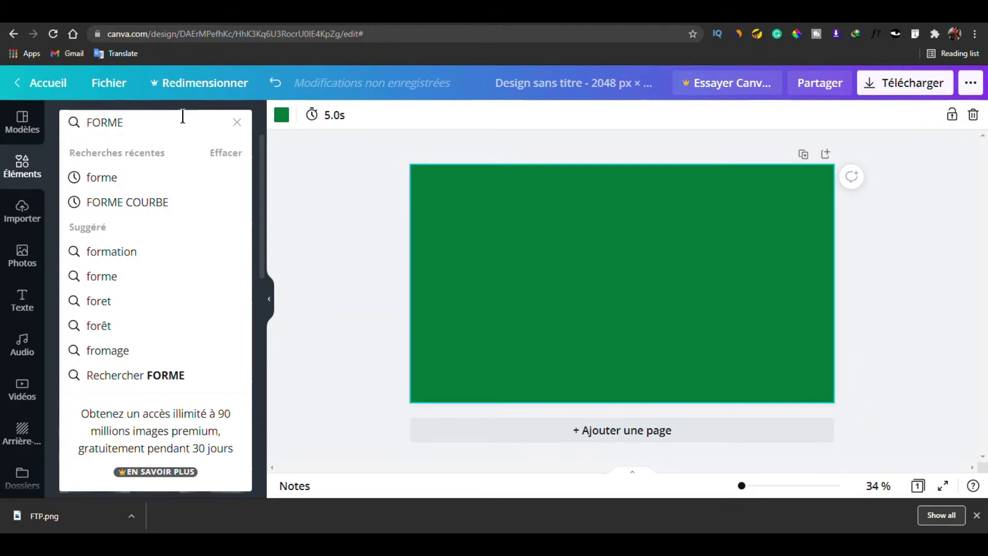
key("Return")
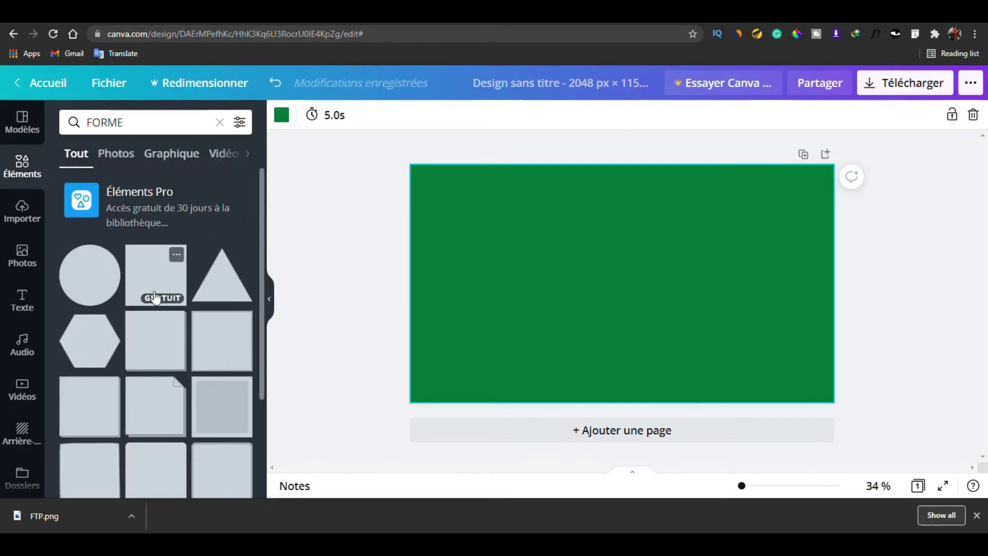
left_click_drag(153, 285, 593, 270)
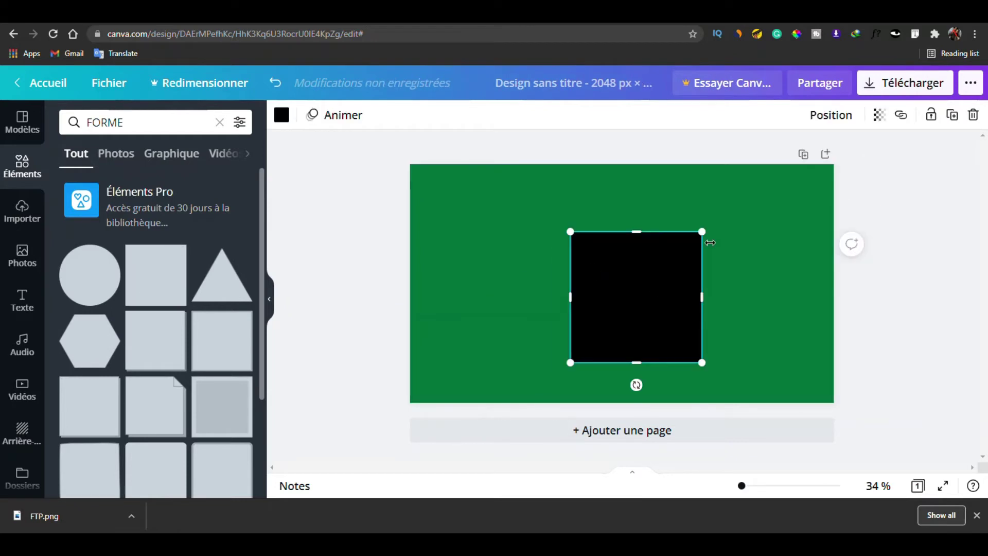
left_click_drag(700, 227, 795, 138)
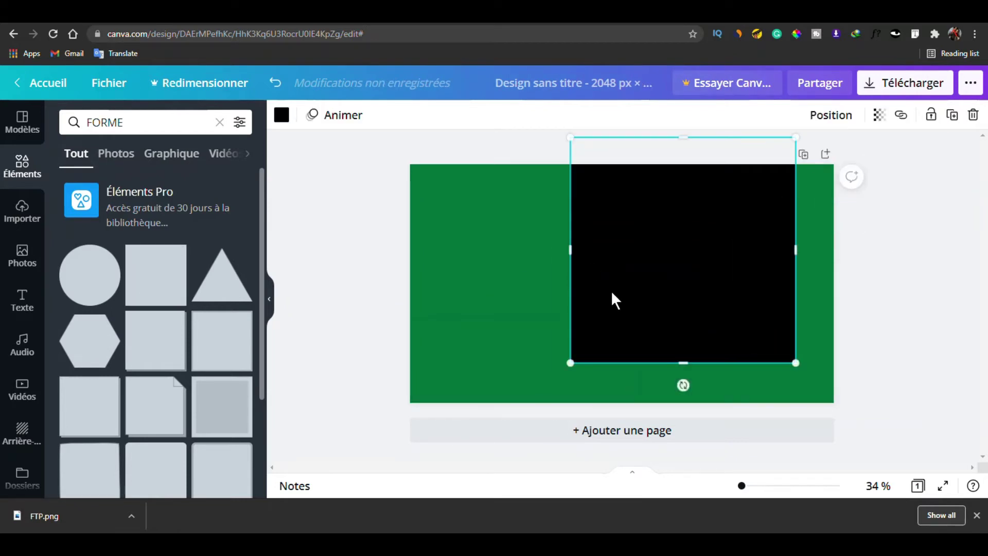
left_click_drag(575, 358, 536, 399)
left_click_drag(590, 341, 631, 295)
left_click_drag(696, 401, 634, 412)
left_click_drag(677, 299, 702, 352)
left_click_drag(838, 204, 893, 170)
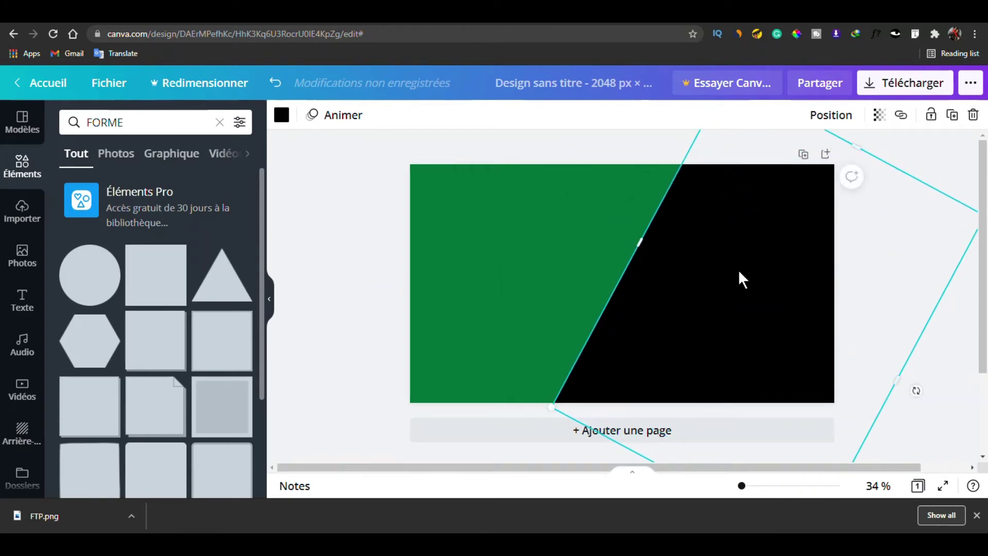
left_click(281, 115)
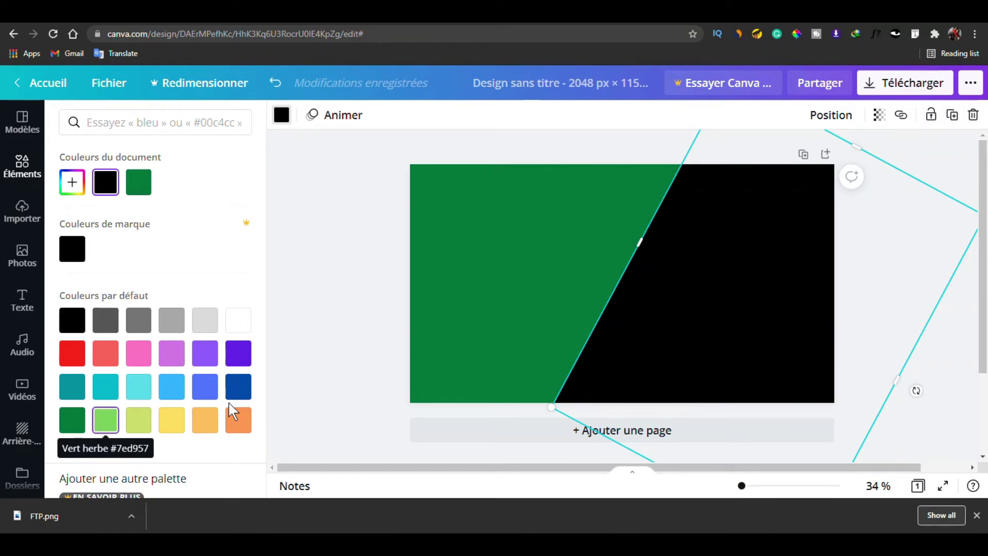
Recolour the tilted square dark blue (#004AAD).
left_click(238, 388)
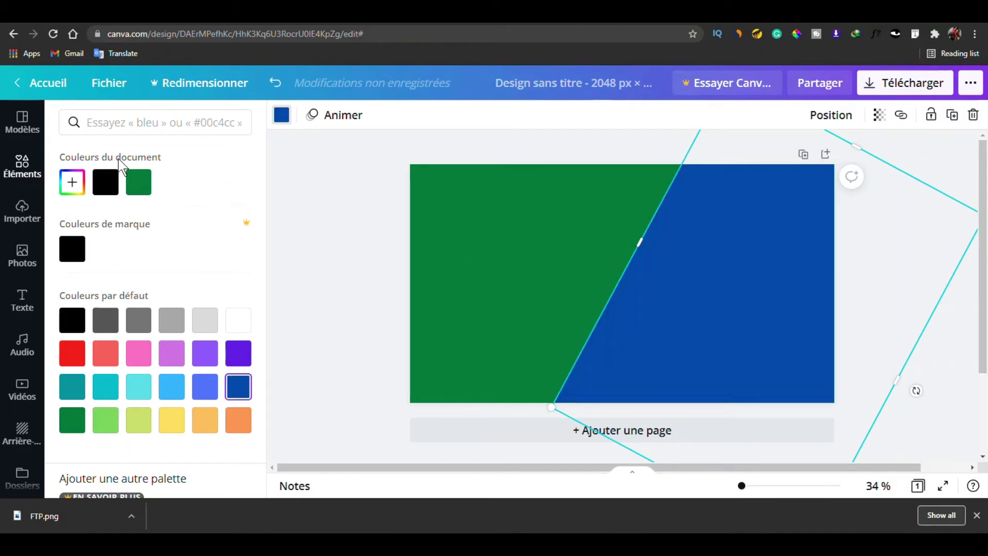
left_click(72, 182)
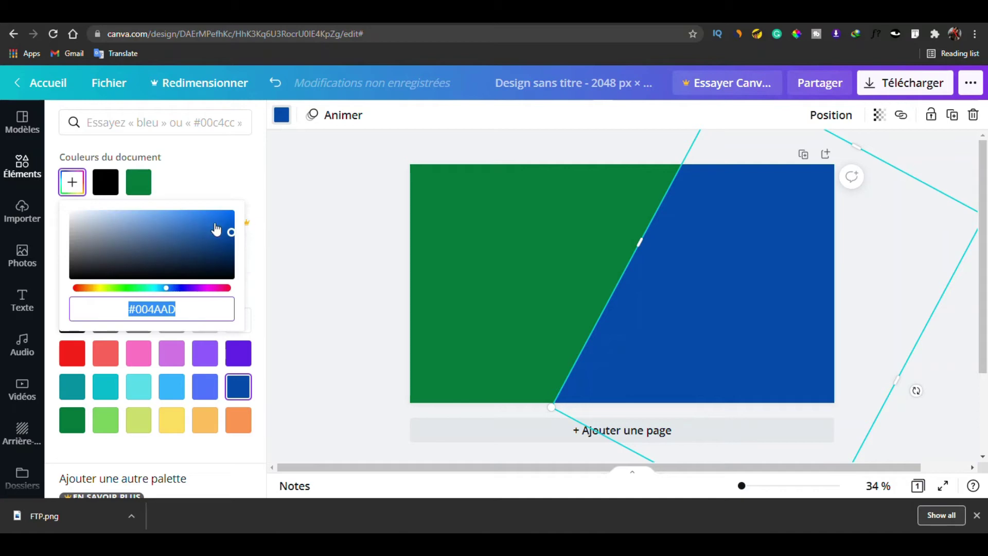
left_click(231, 246)
key("Escape")
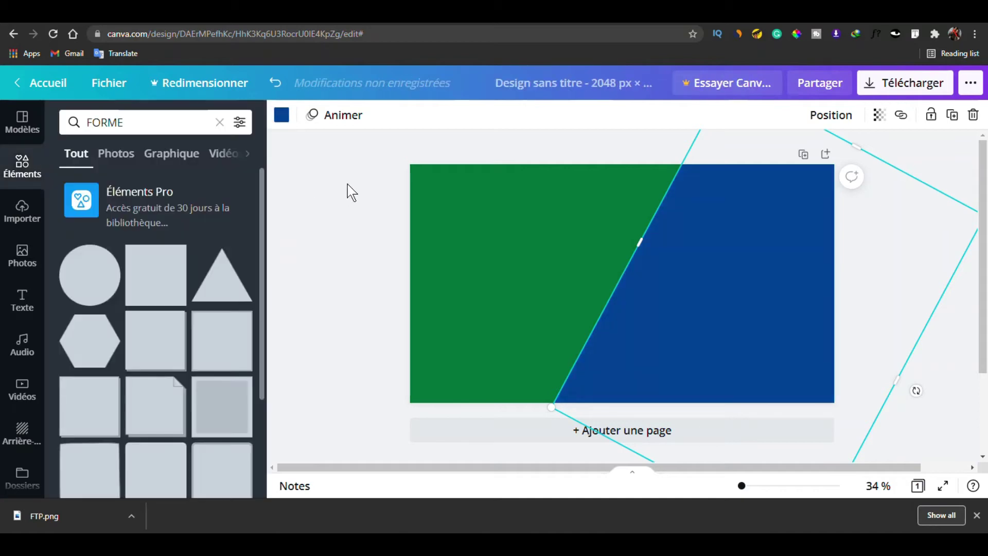
left_click(964, 168)
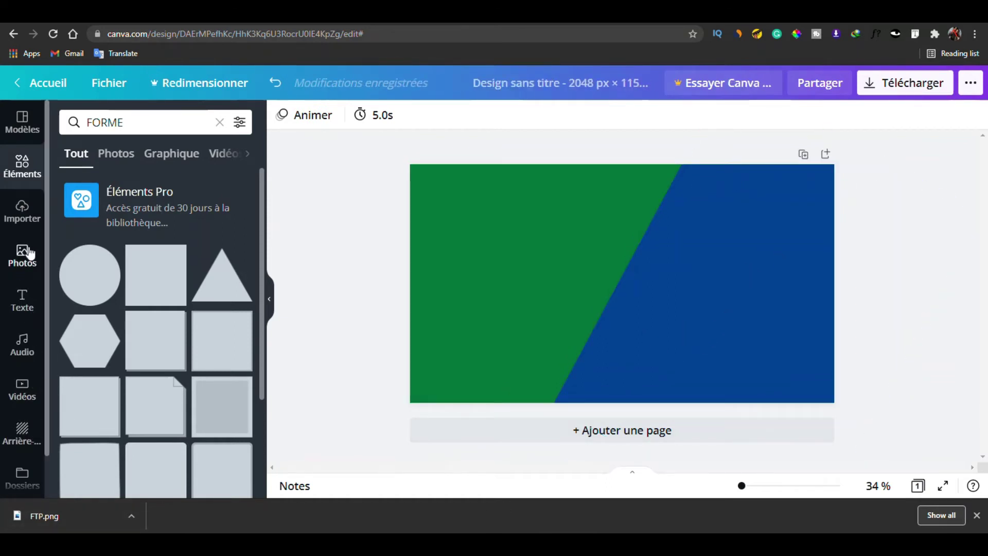
Upload the FTP.png logo to Canva's uploaded media.
left_click(23, 213)
left_click_drag(48, 513, 115, 356)
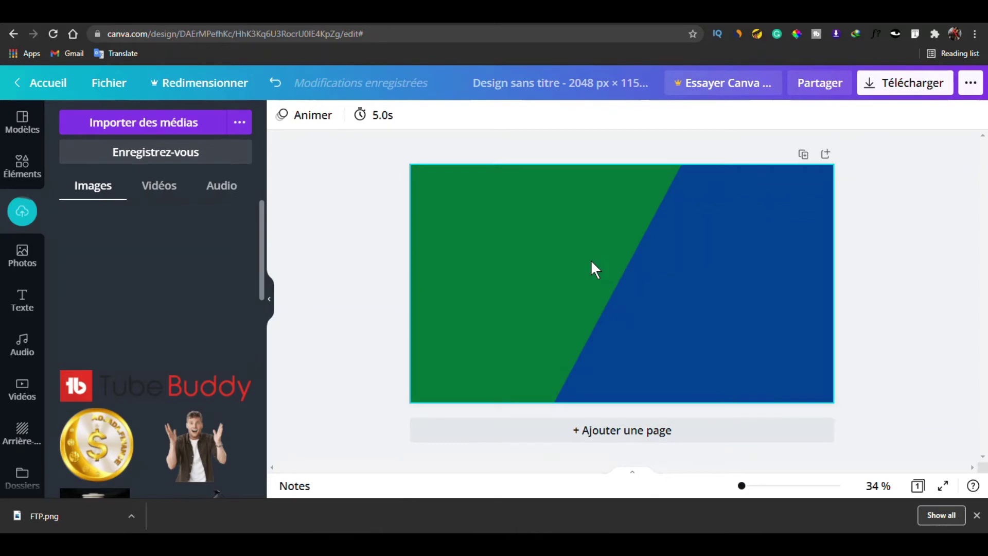
left_click(24, 165)
Search elements for 'CADRE' and place a circular frame on the banner.
double_click(131, 123)
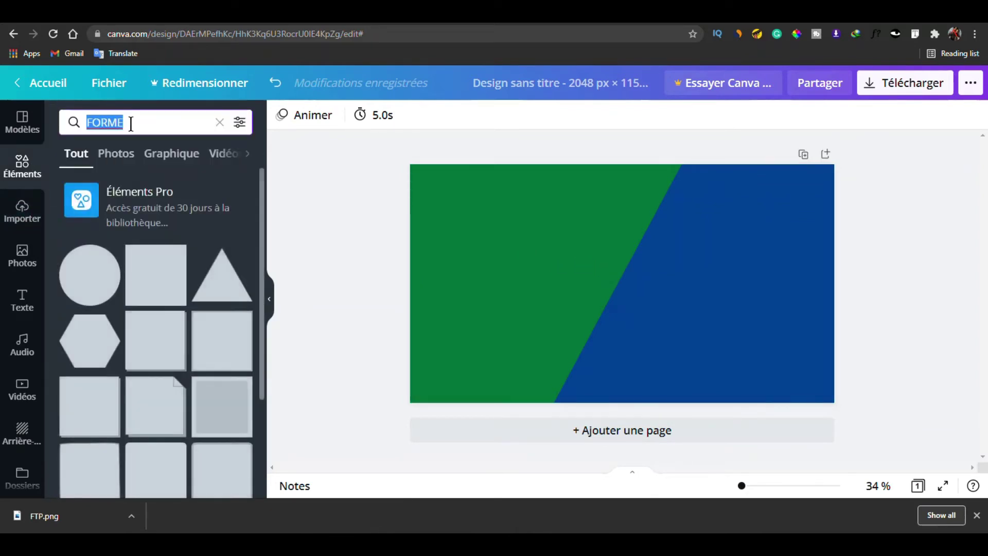
type("C")
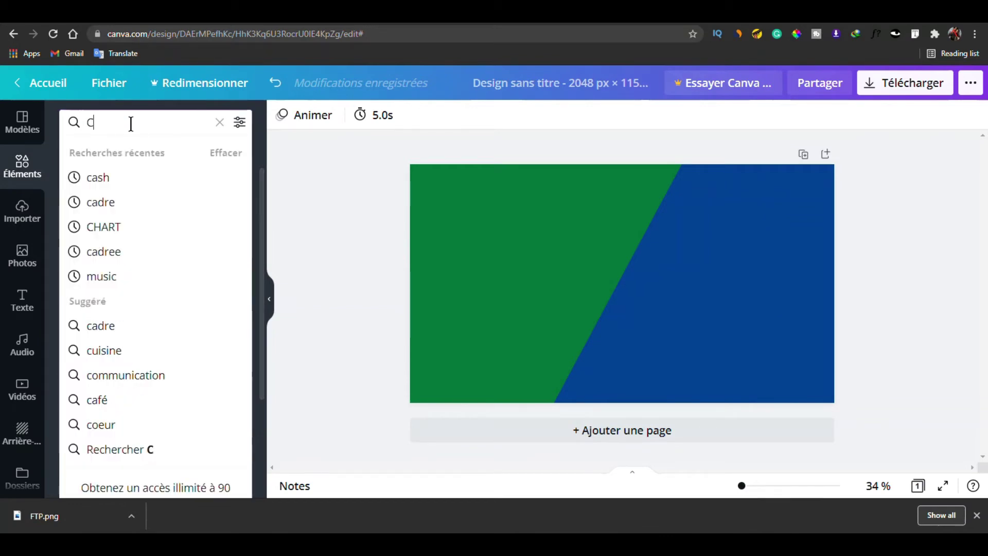
key("BackSpace")
type("CAD")
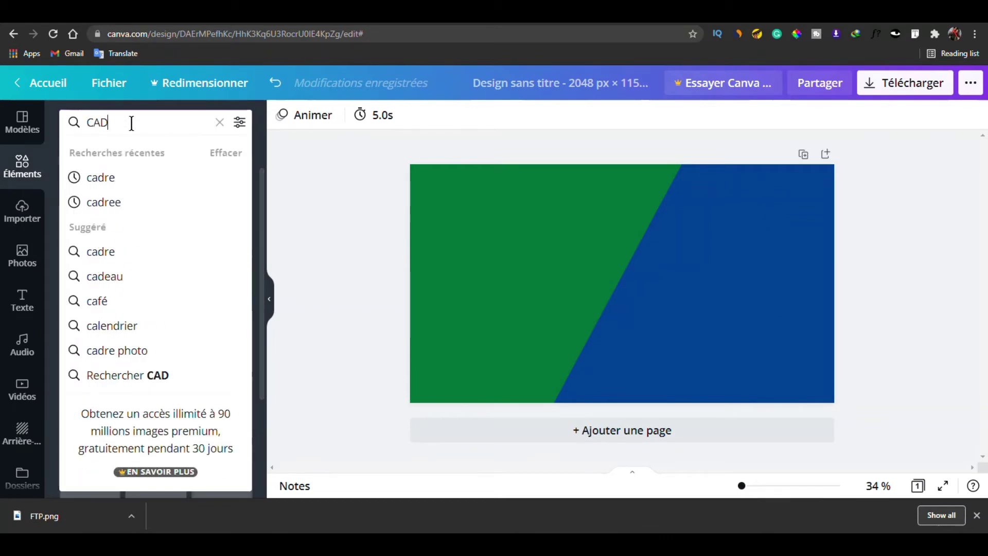
type("RE")
key("Return")
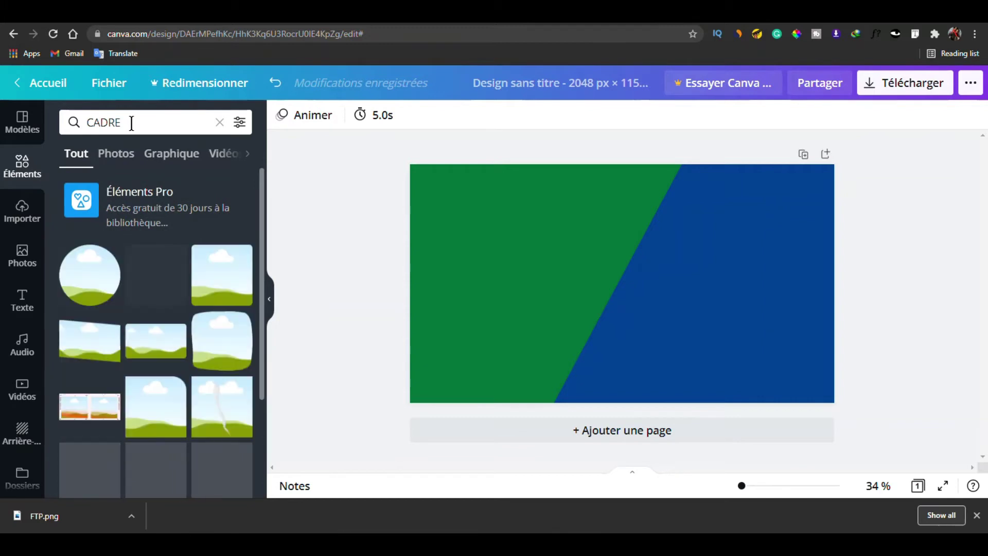
left_click_drag(101, 276, 580, 240)
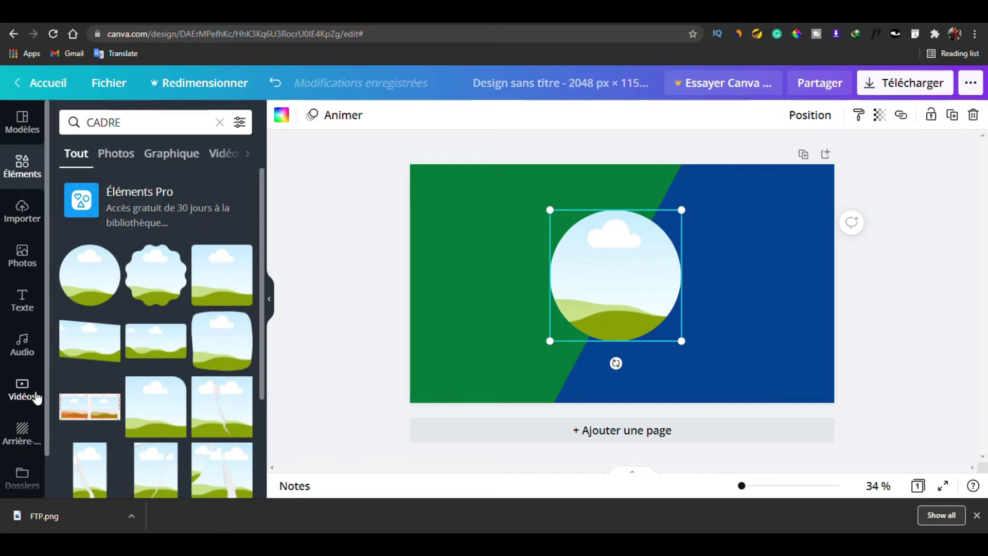
Drop the FTP logo image into the circle frame.
left_click(22, 212)
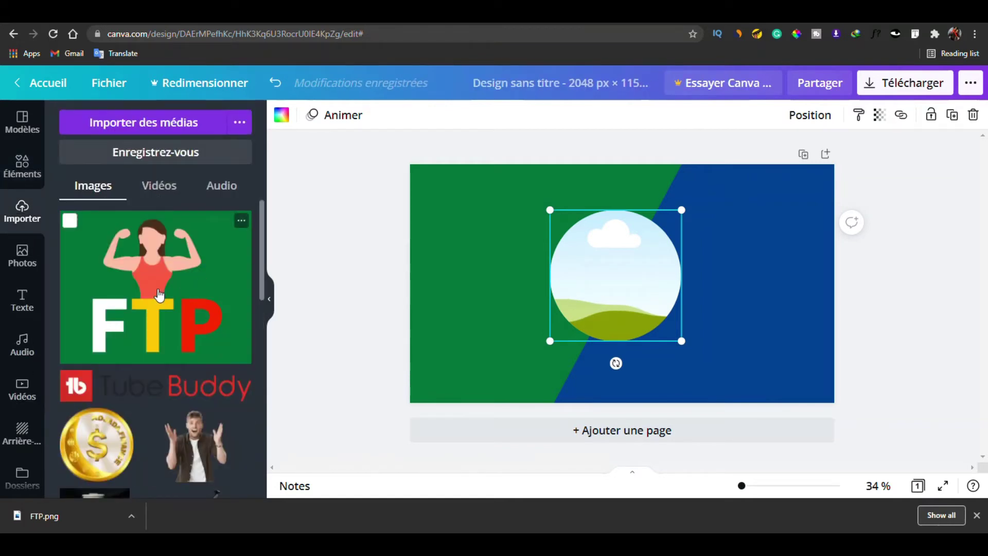
left_click_drag(173, 322, 640, 286)
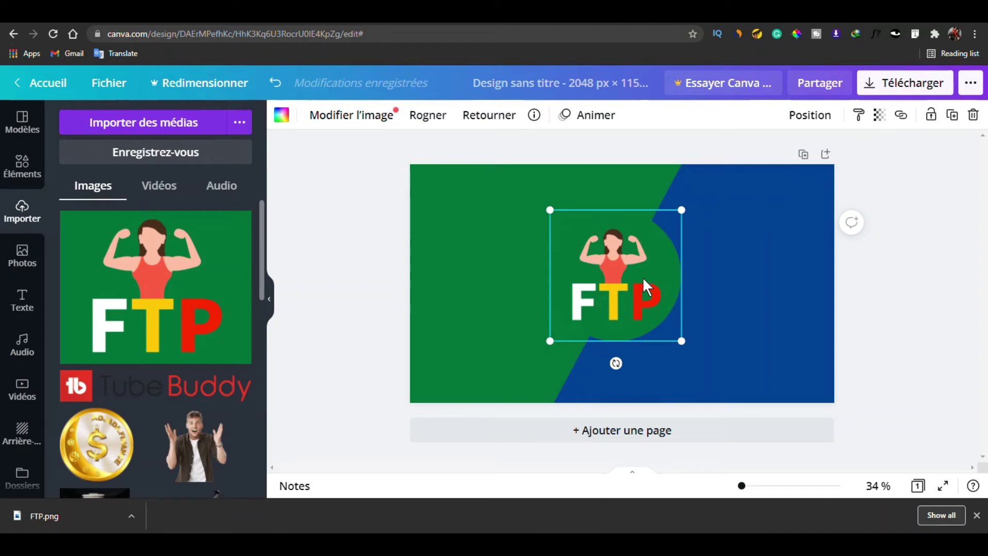
left_click(437, 222)
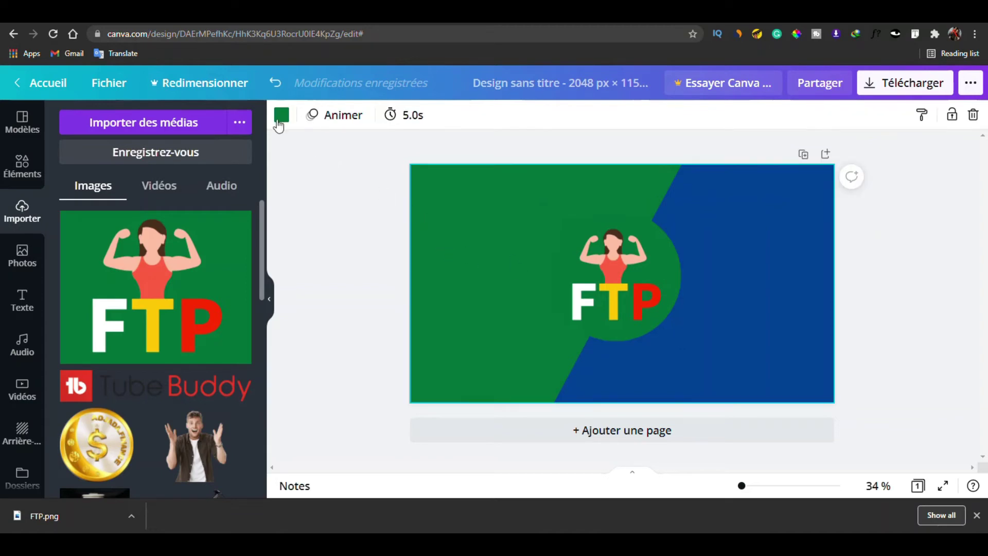
Change the page background to bright green #04D65E.
left_click(282, 115)
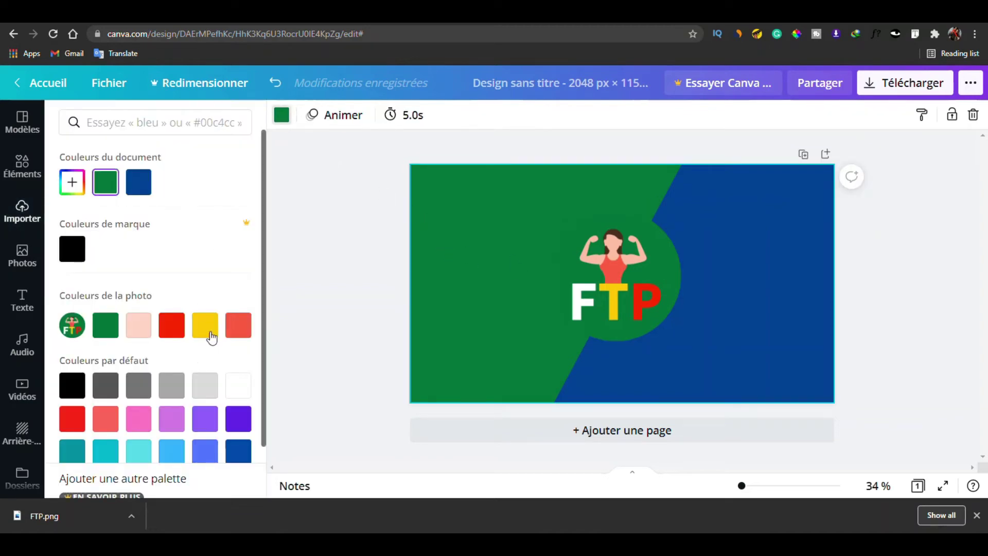
left_click(171, 325)
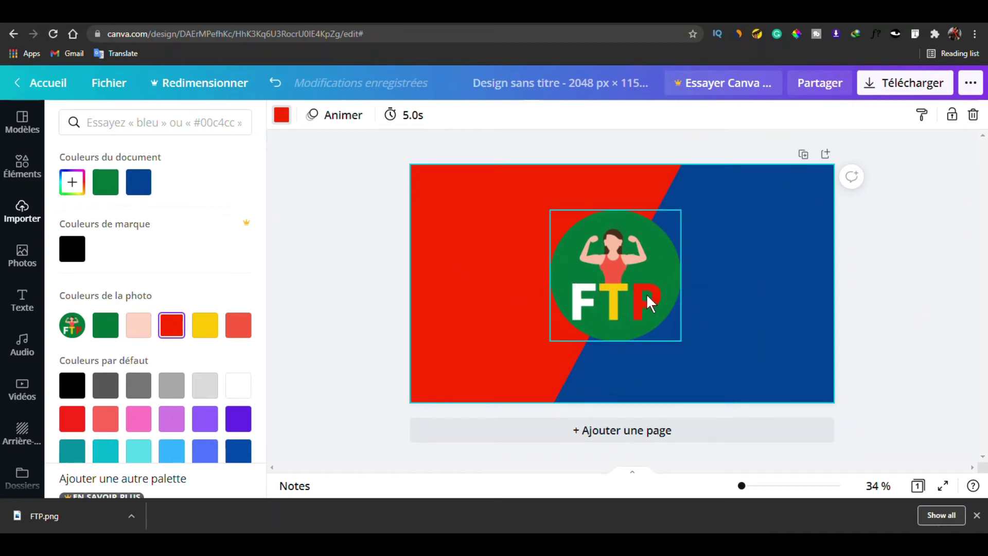
left_click(72, 185)
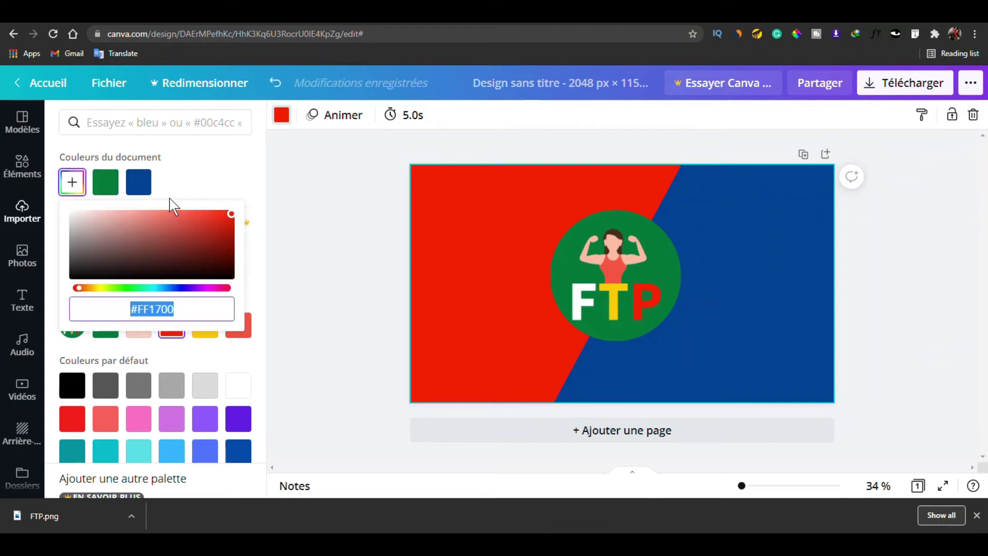
left_click(105, 184)
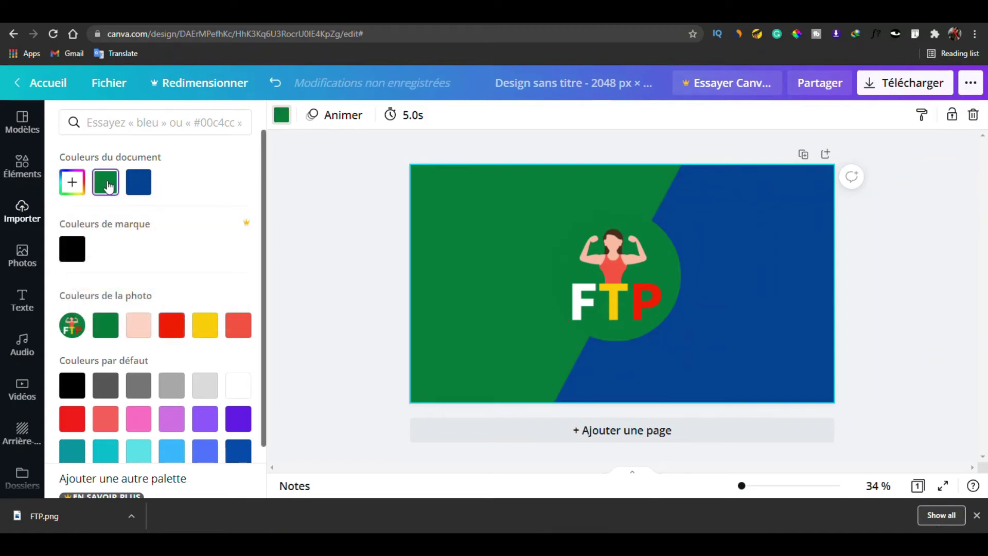
left_click(83, 184)
left_click(226, 222)
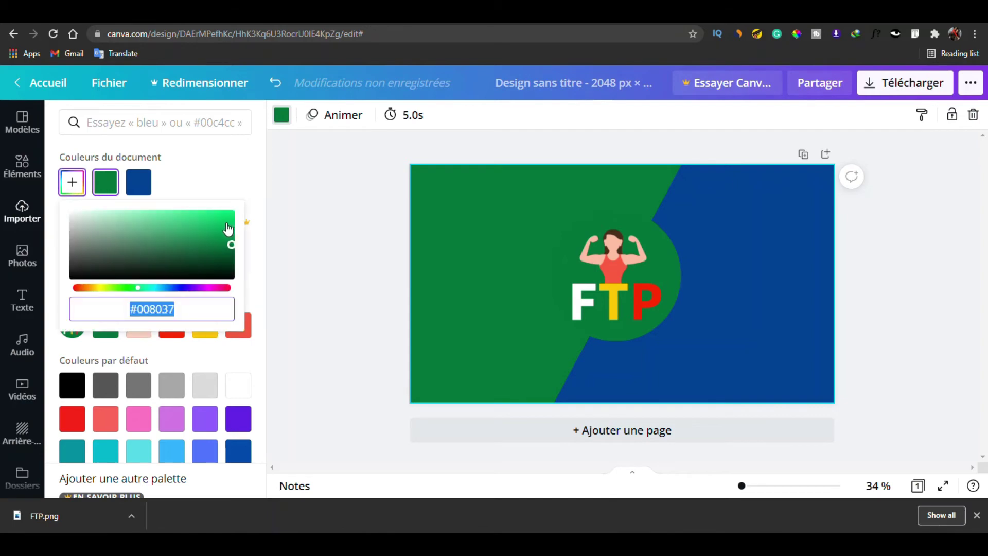
left_click_drag(225, 222, 231, 221)
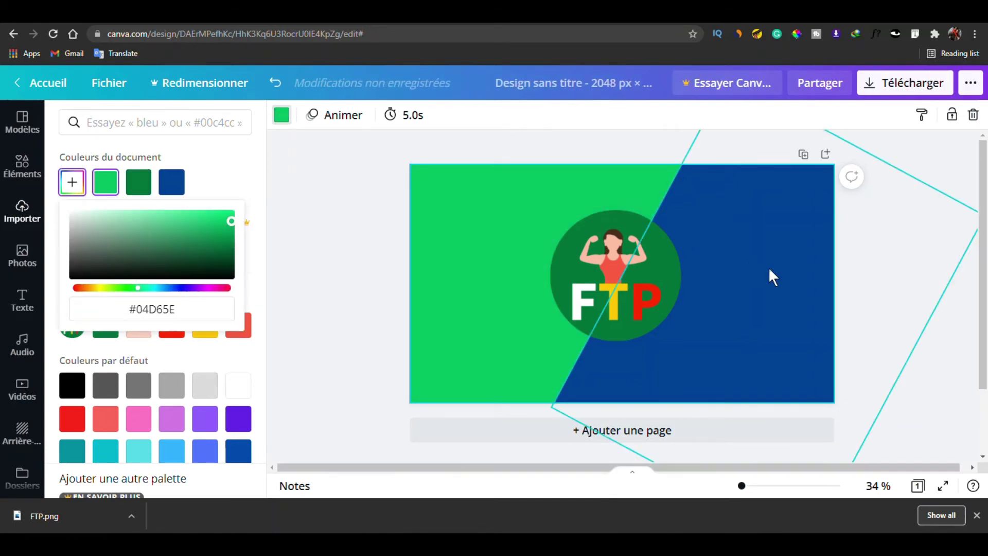
Shrink the FTP logo and move it onto the green–blue diagonal.
left_click(621, 260)
left_click_drag(681, 211, 625, 266)
left_click_drag(578, 317, 606, 303)
left_click(15, 304)
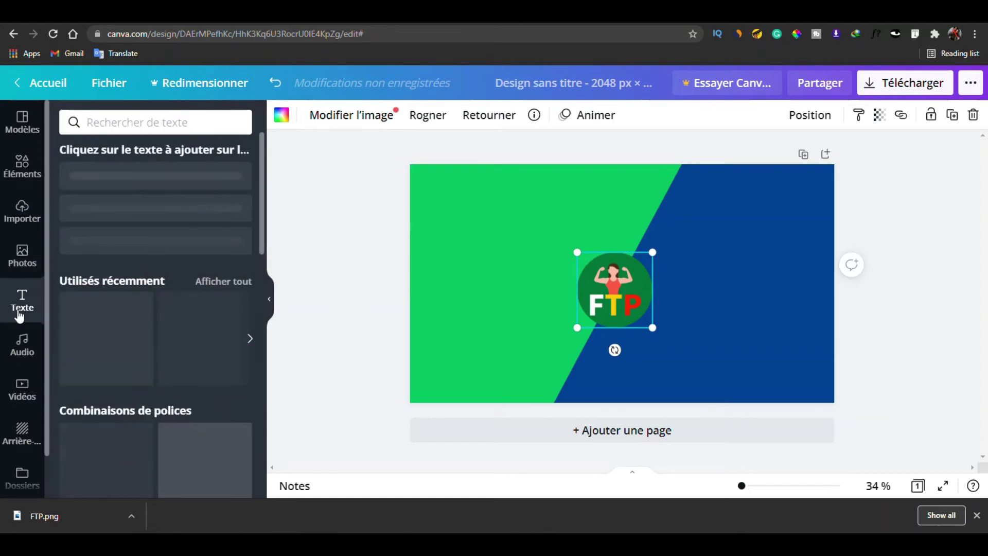
Add a heading reading 'Astuces Pour Améliorer Votre Corpulance' and fit its box to the banner.
left_click_drag(155, 198, 586, 226)
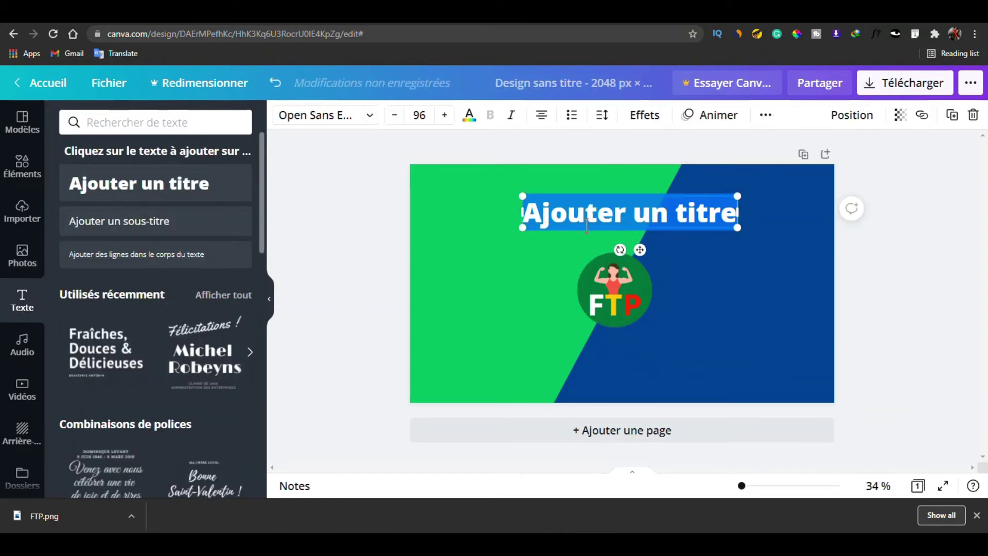
type("Astuces Pour Améliorer Votre Corpulance")
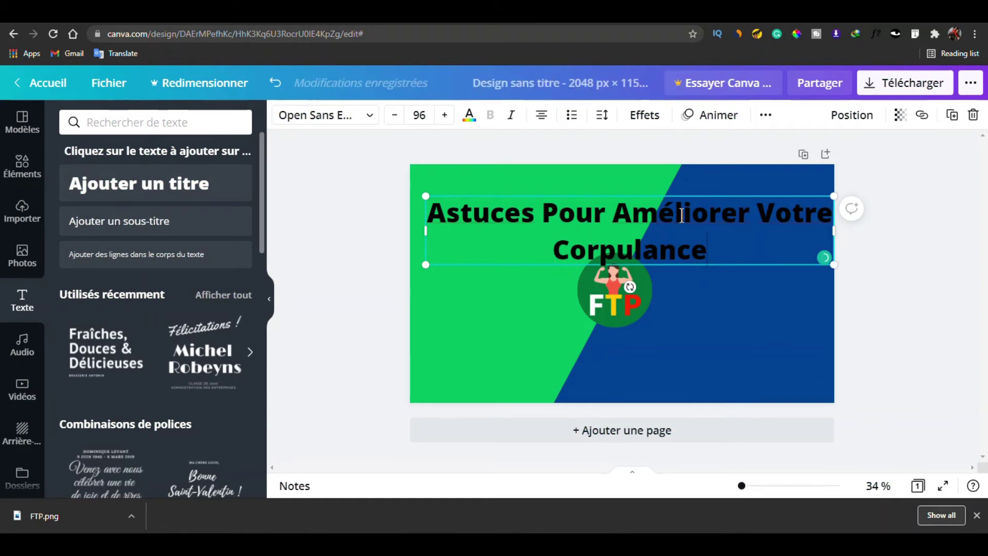
left_click_drag(834, 193, 811, 236)
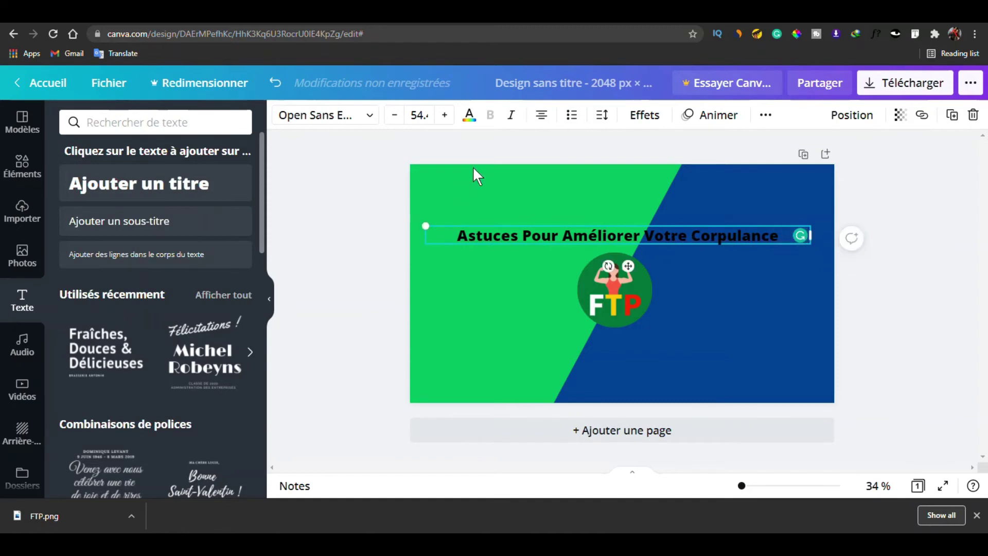
Set the title's font size to 63.
left_click(445, 116)
left_click(445, 116)
left_click(445, 115)
left_click(445, 116)
left_click(445, 116)
left_click(445, 116)
left_click(445, 116)
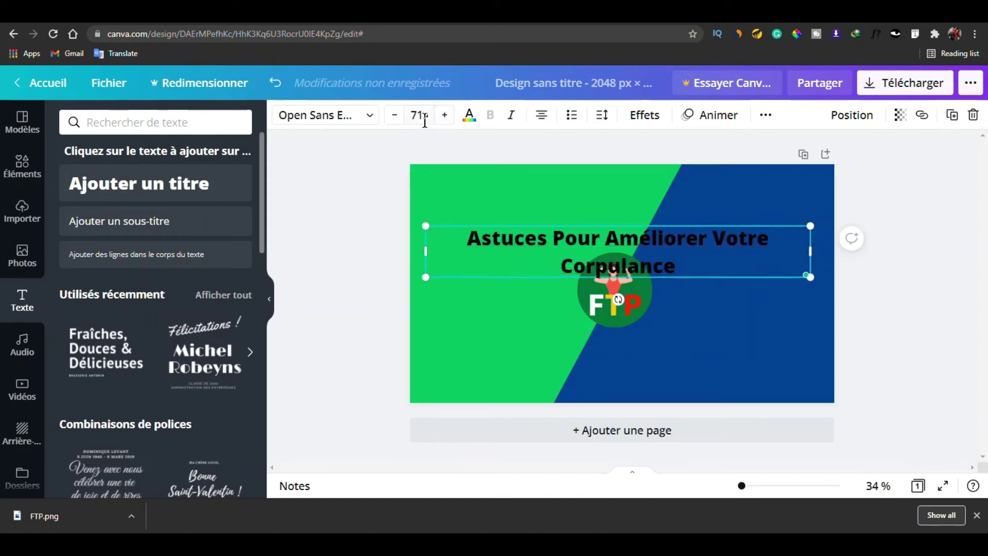
left_click(394, 116)
left_click(394, 116)
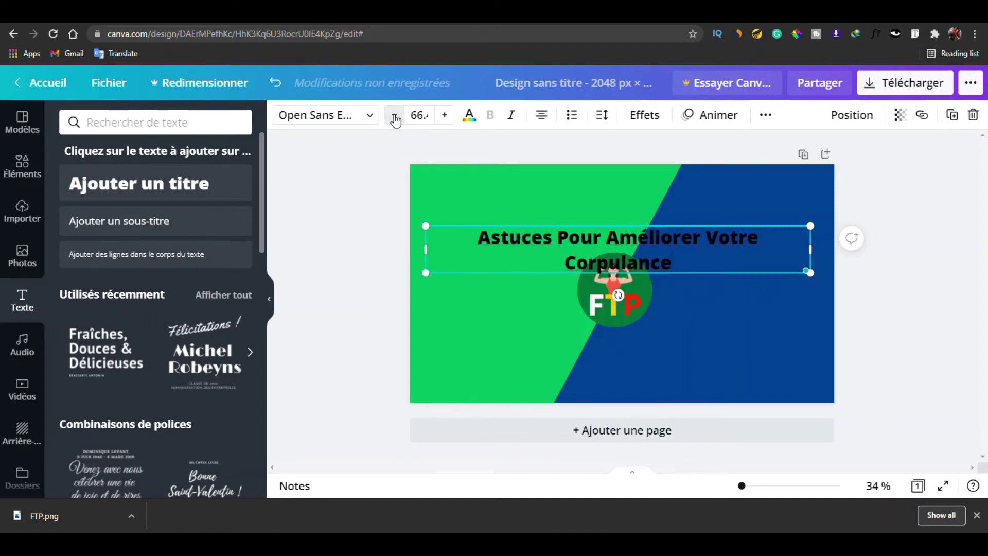
left_click(394, 116)
left_click(395, 116)
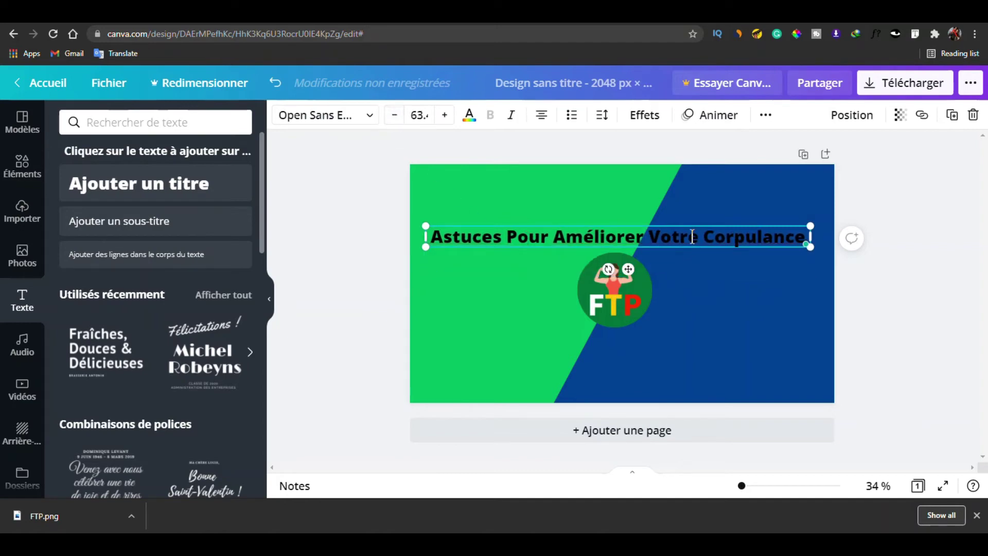
Centre the title near the top and colour 'Astuces Pour Améliorer' yellow.
left_click_drag(691, 246, 692, 232)
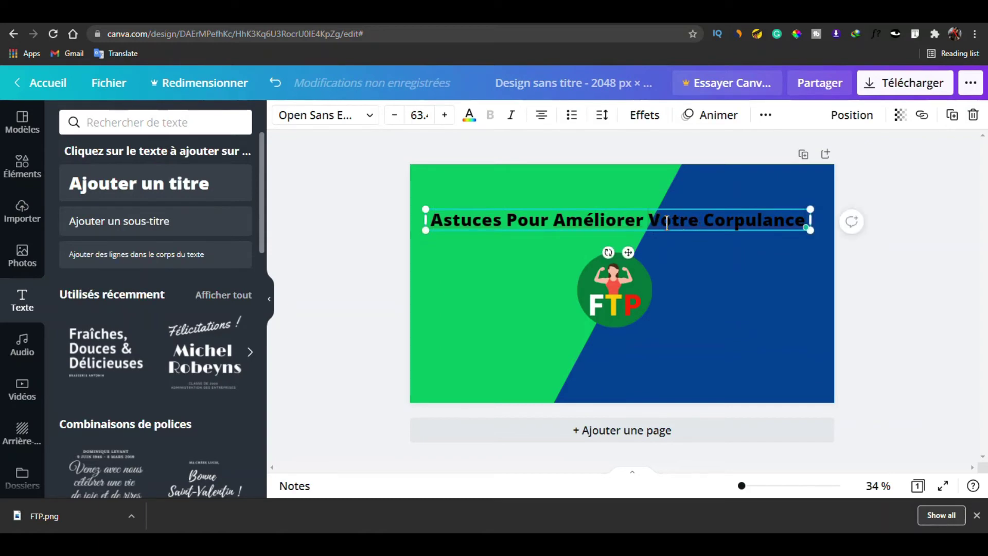
left_click_drag(712, 207, 720, 206)
left_click_drag(651, 223, 442, 225)
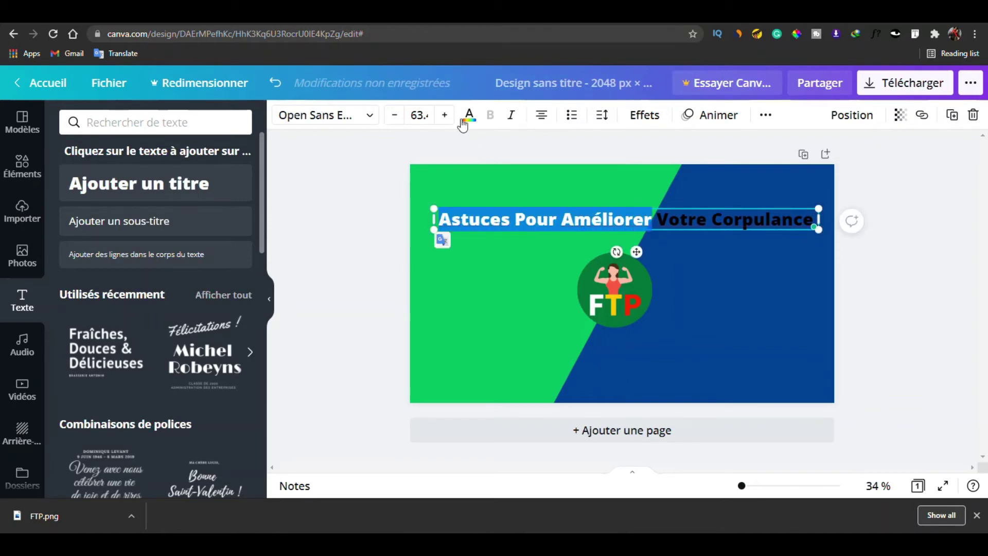
left_click(470, 114)
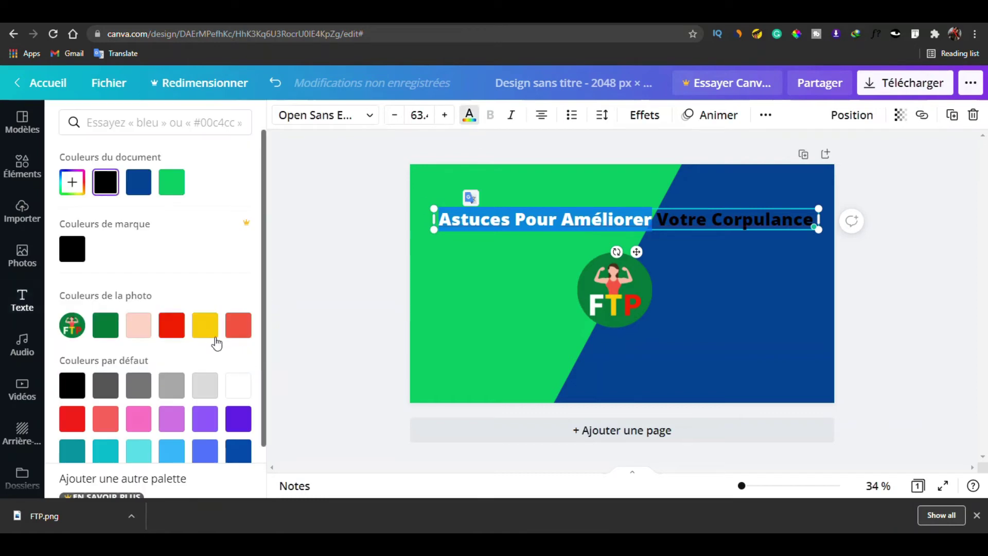
left_click(556, 225)
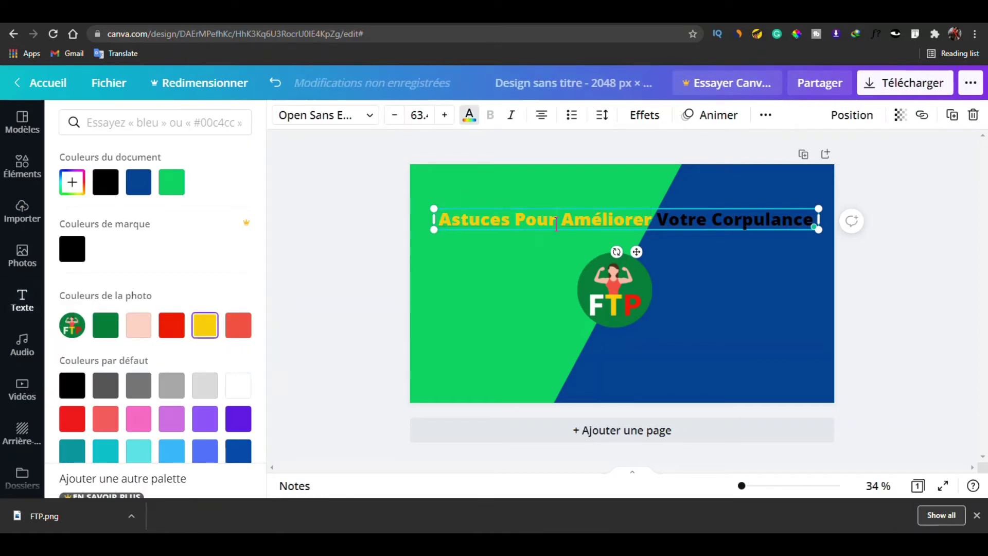
left_click(72, 182)
left_click(655, 222)
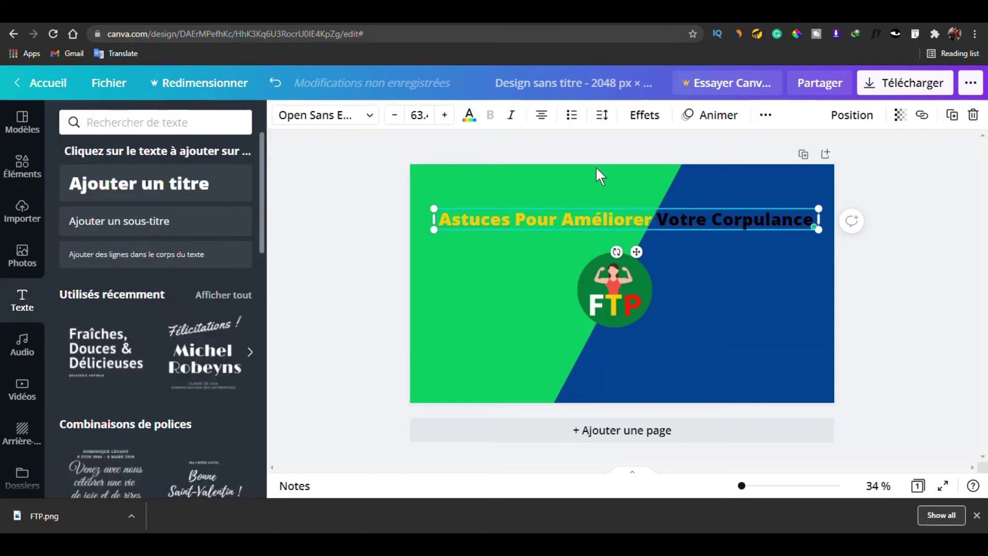
Darken the left background green to #059944.
left_click(598, 171)
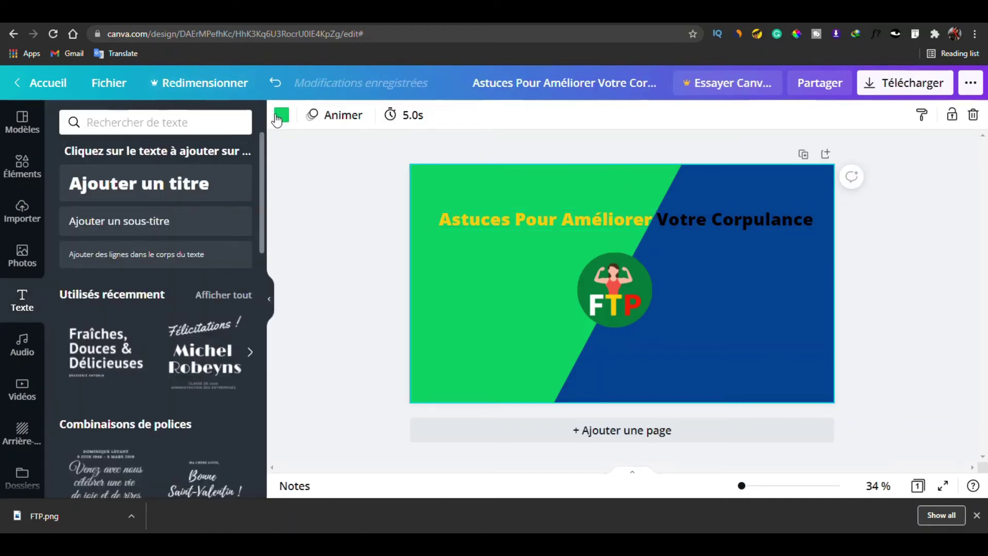
left_click(278, 117)
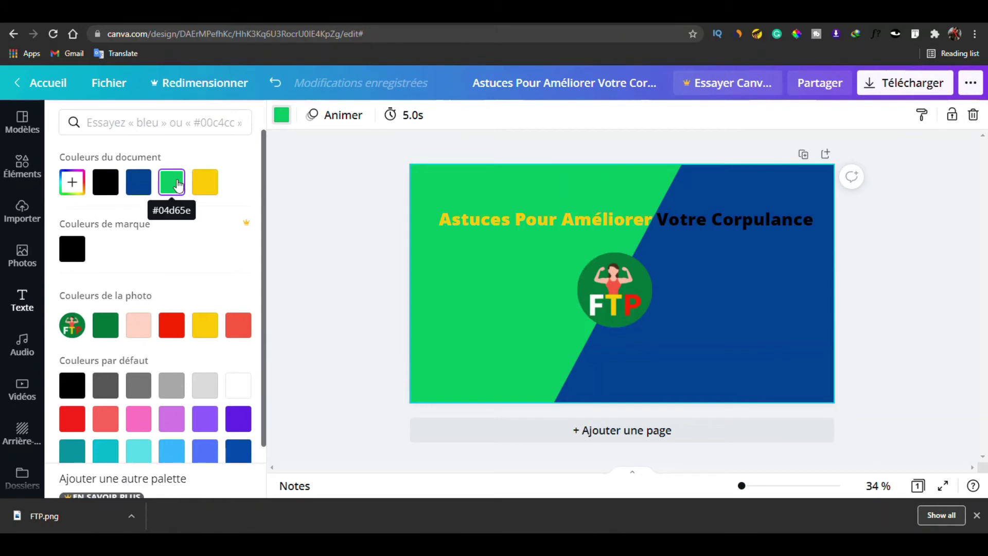
left_click(81, 189)
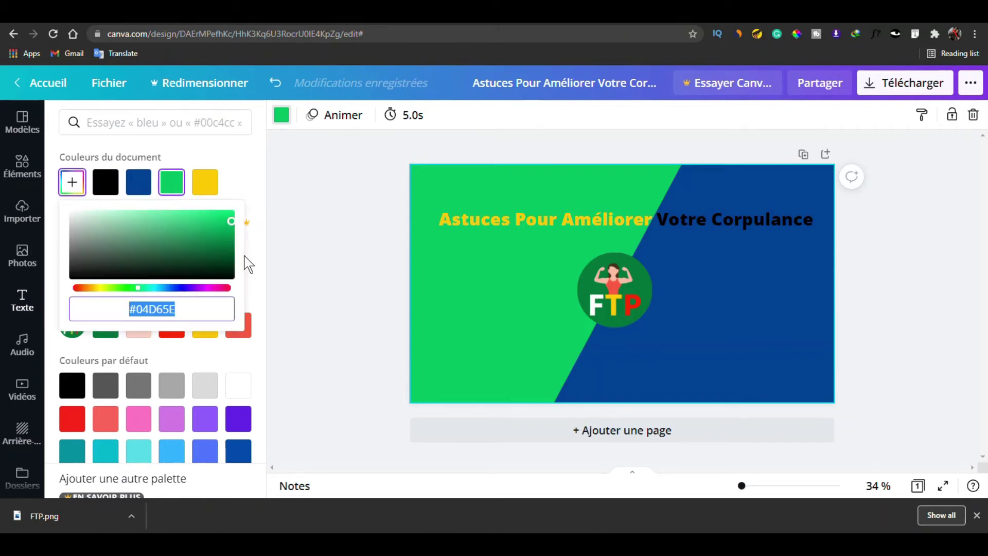
left_click(232, 239)
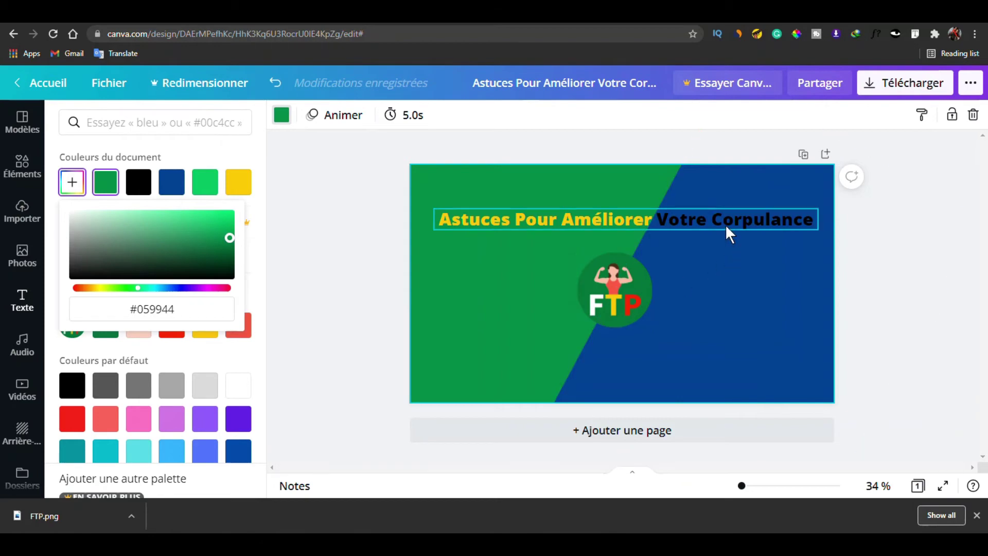
Colour the title words 'Votre Corpulance' bright green with the custom colour picker.
left_click(664, 214)
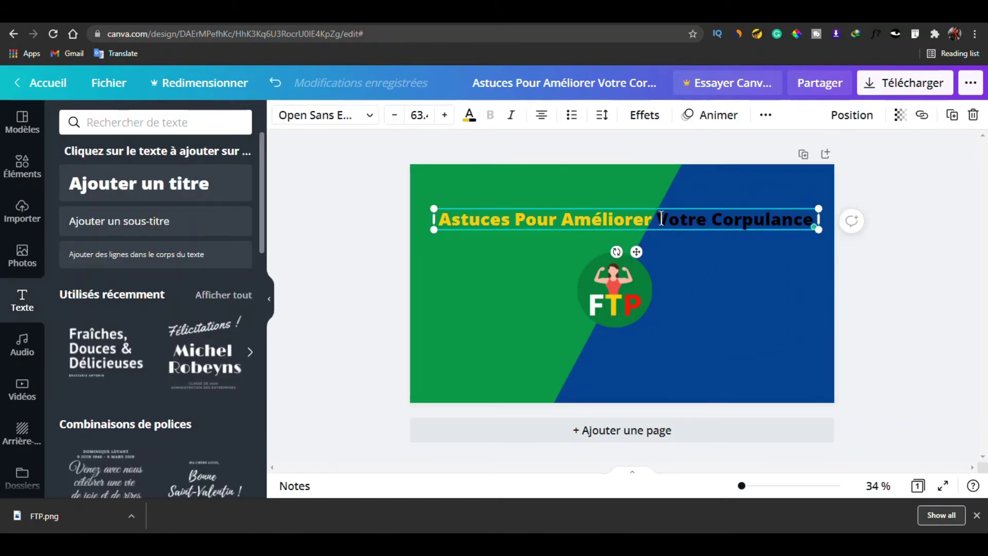
left_click_drag(659, 218, 537, 219)
left_click(684, 223)
left_click_drag(655, 221, 810, 218)
left_click(468, 117)
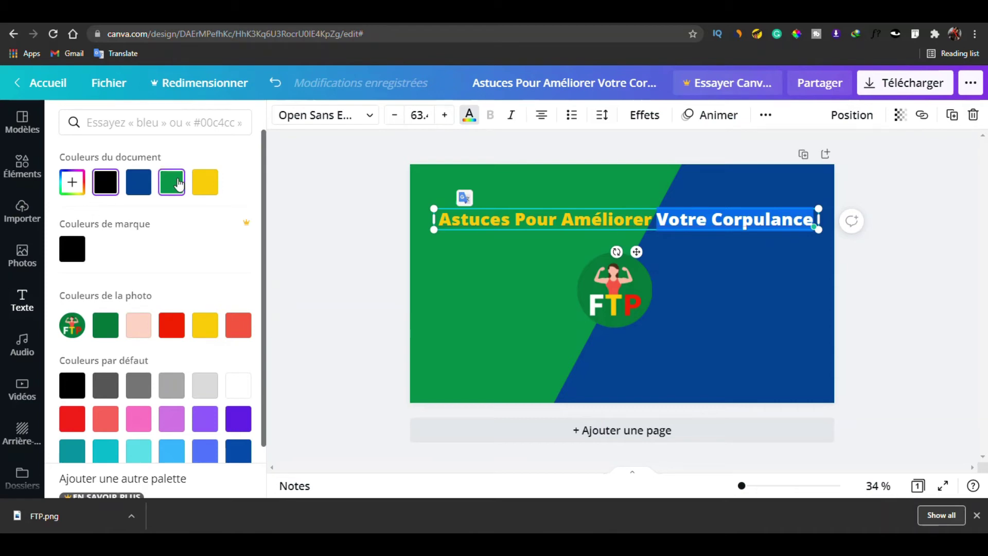
left_click(178, 183)
left_click(72, 183)
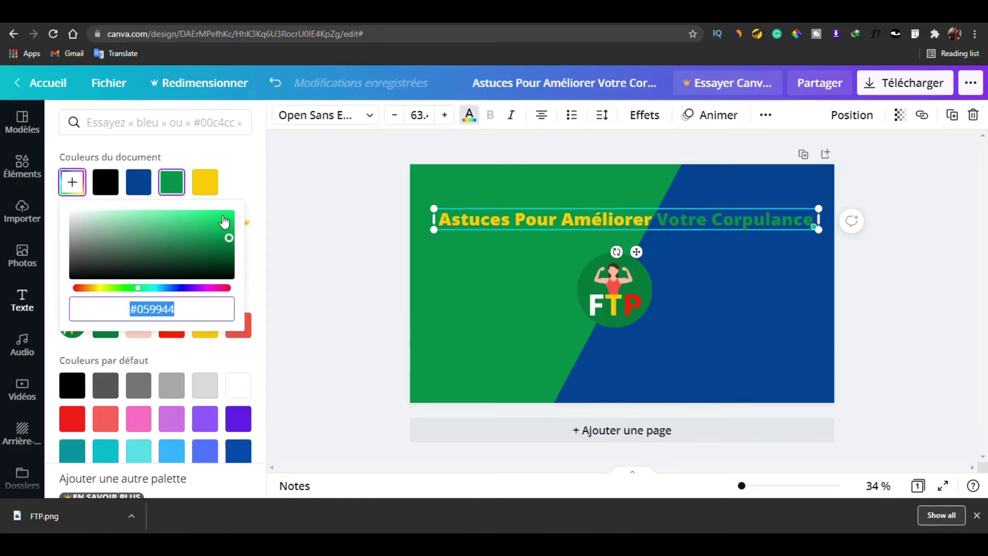
left_click_drag(225, 222, 238, 205)
key("Escape")
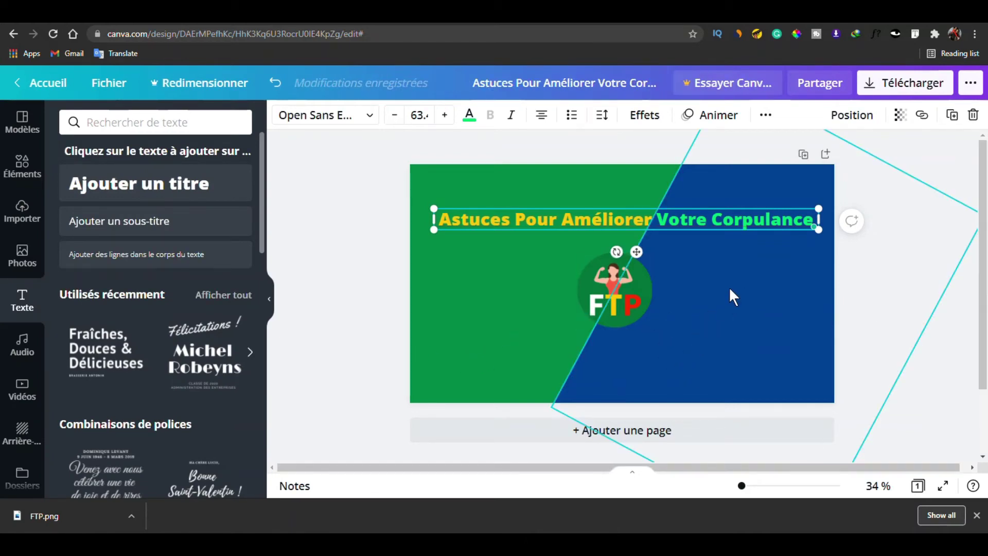
left_click(118, 127)
Search Elements for 'subscr' and place the gold Subscribe graphic on the lower banner.
left_click(22, 167)
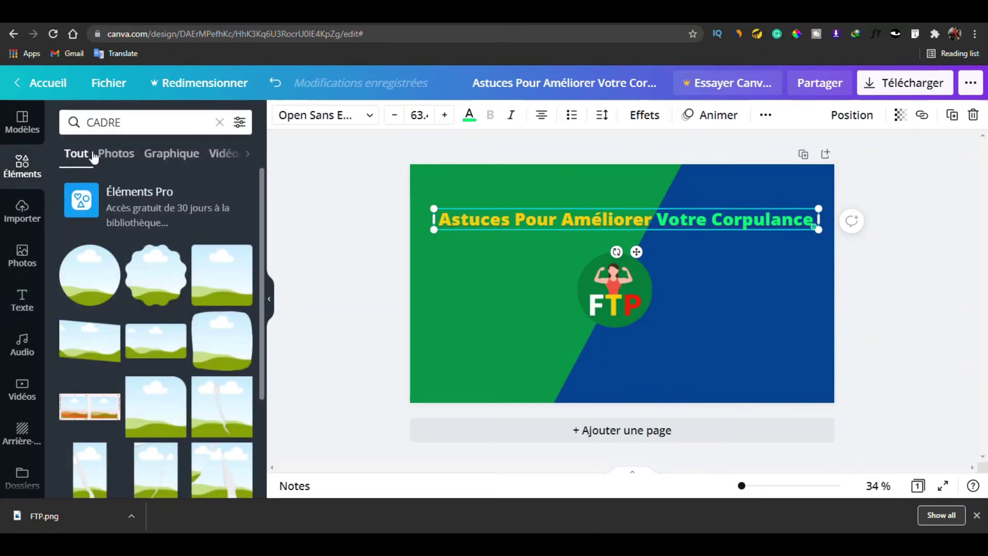
left_click(117, 132)
double_click(119, 131)
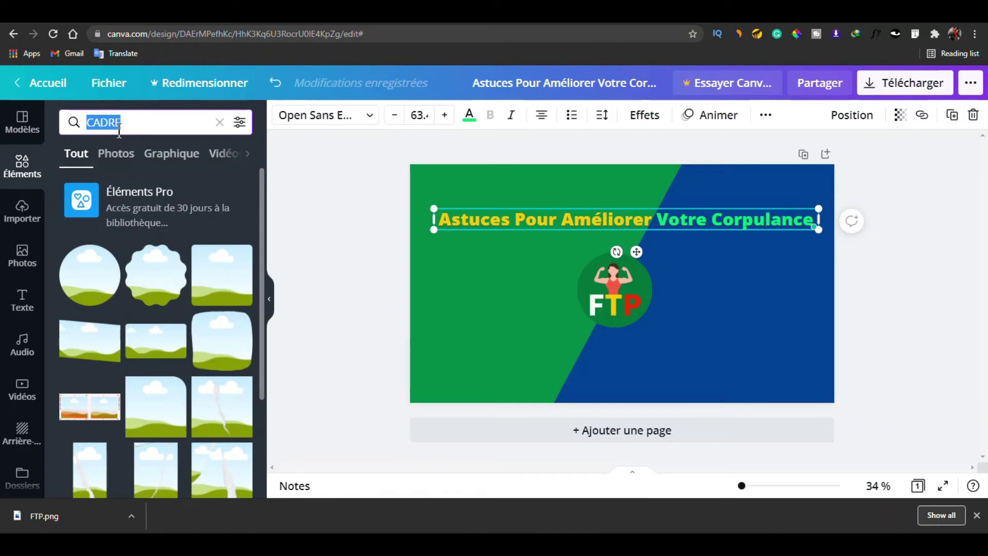
type("subscribe")
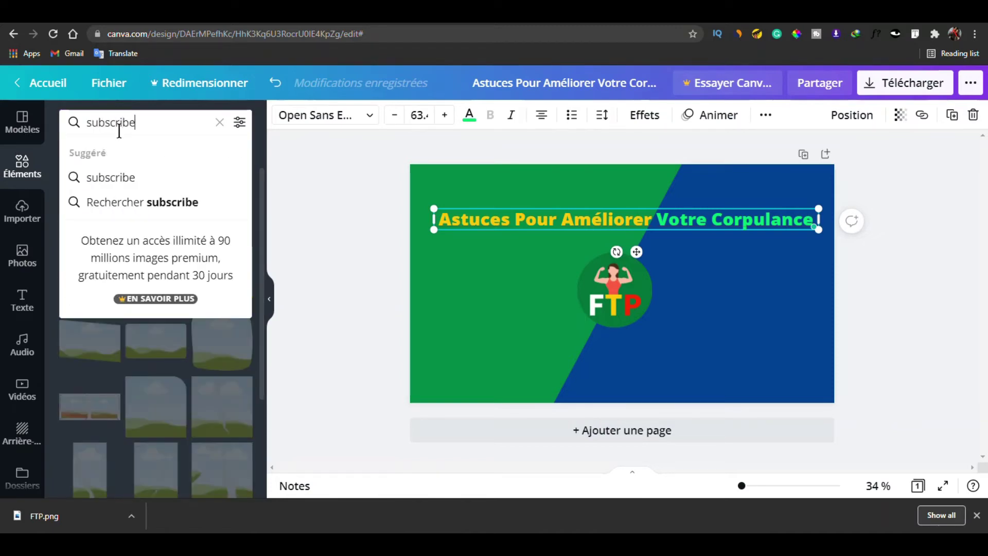
key("Return")
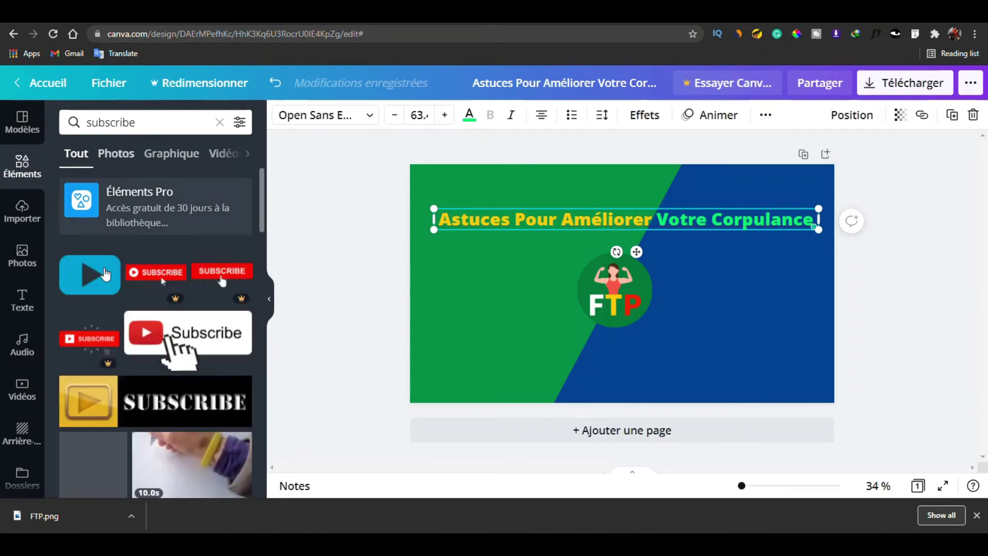
scroll(136, 355, "down", 3)
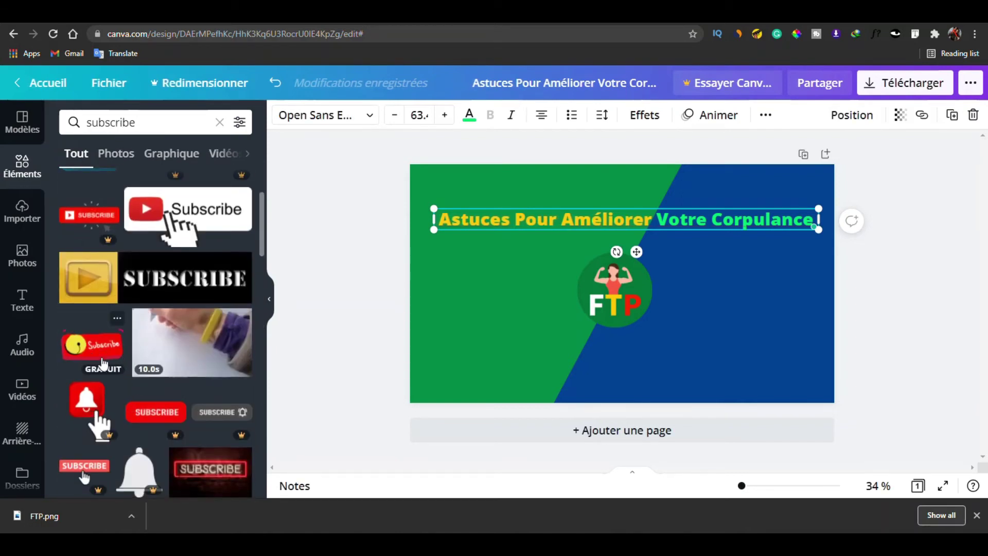
scroll(95, 355, "down", 5)
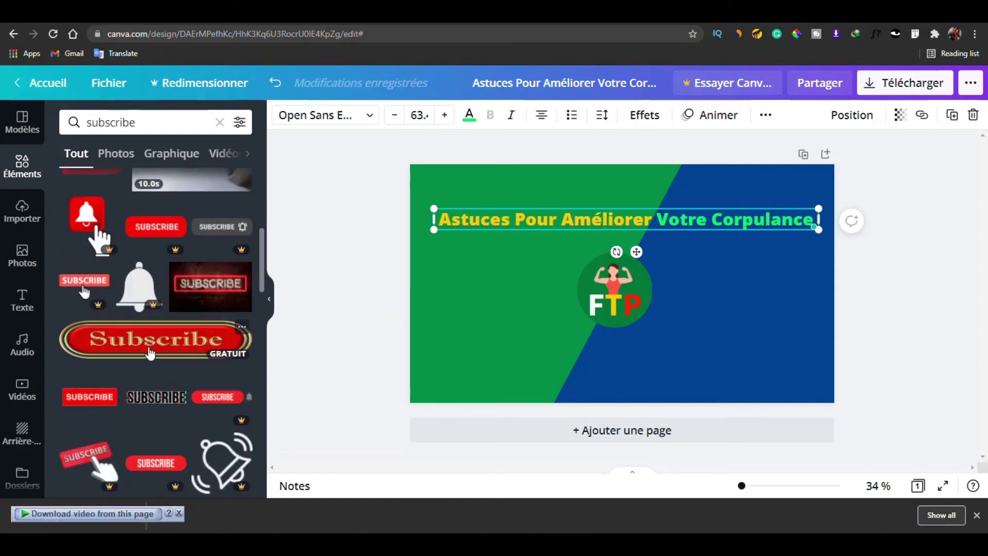
left_click_drag(150, 353, 760, 352)
Search 'click' and set a shrunken pointing-hand graphic over the repositioned Subscribe button.
double_click(130, 122)
type("click")
key("Return")
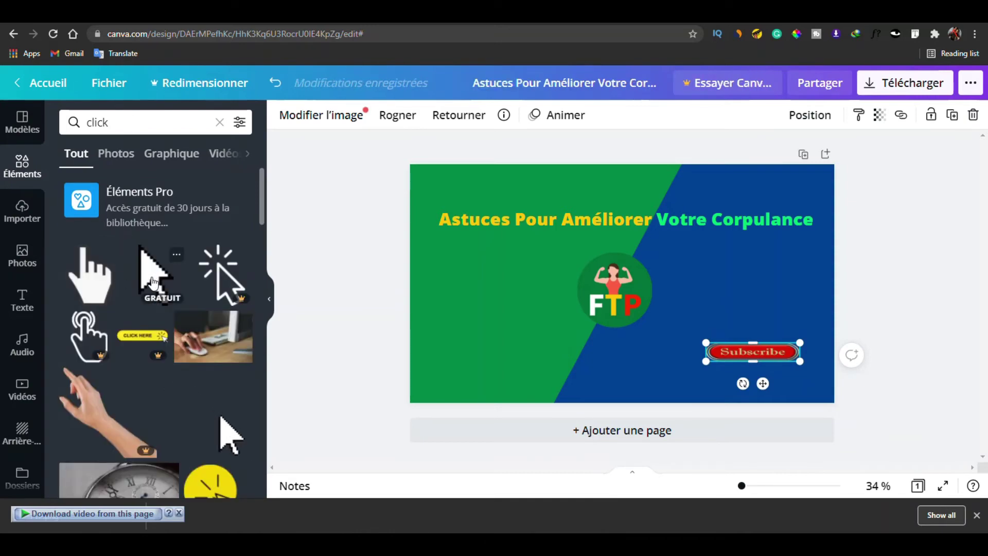
left_click_drag(88, 279, 798, 382)
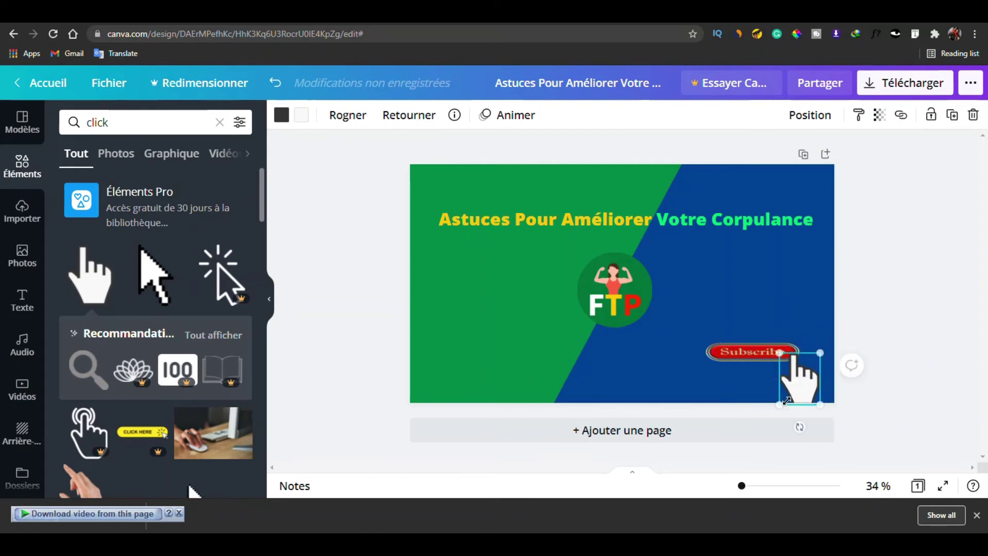
left_click(739, 347)
left_click_drag(740, 347, 748, 334)
left_click_drag(802, 377, 803, 360)
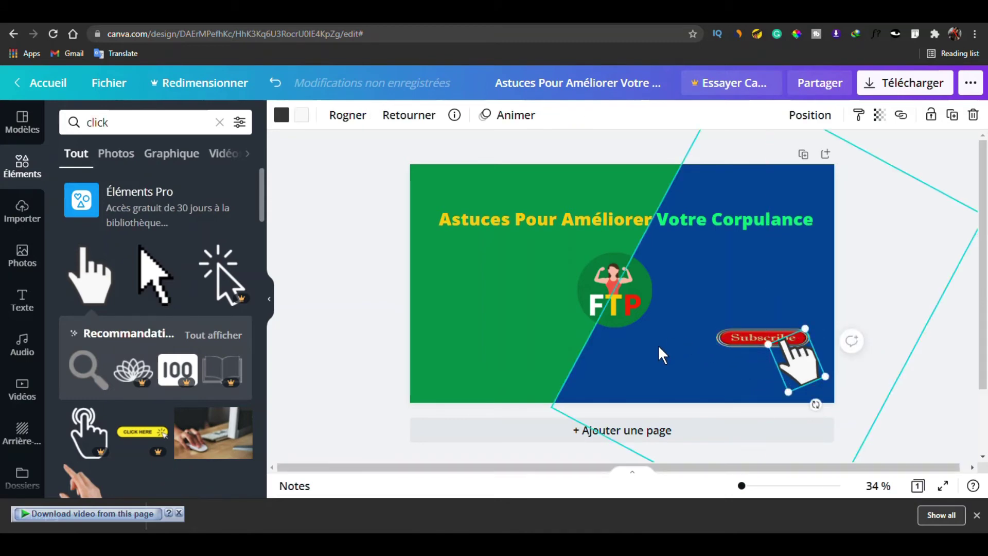
left_click(352, 222)
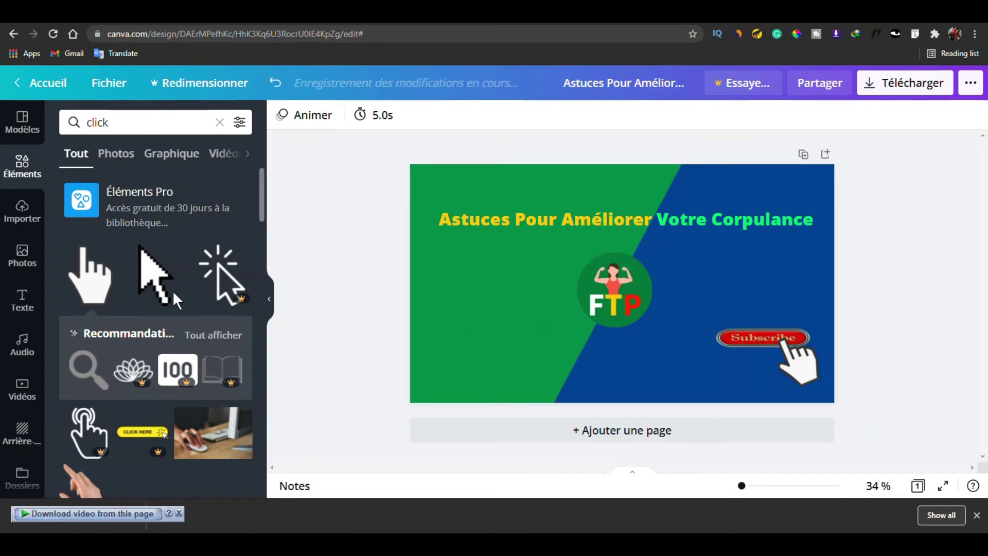
double_click(118, 128)
key("BackSpace")
Add an Instagram icon and a Facebook icon from Elements to the banner.
type("inst")
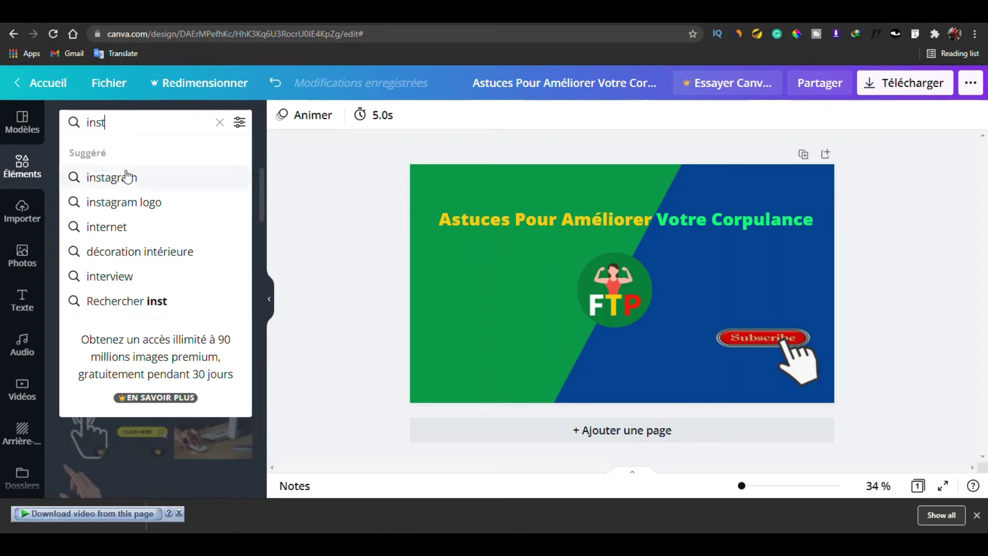
left_click(128, 177)
left_click_drag(92, 283, 465, 359)
double_click(164, 123)
type("face")
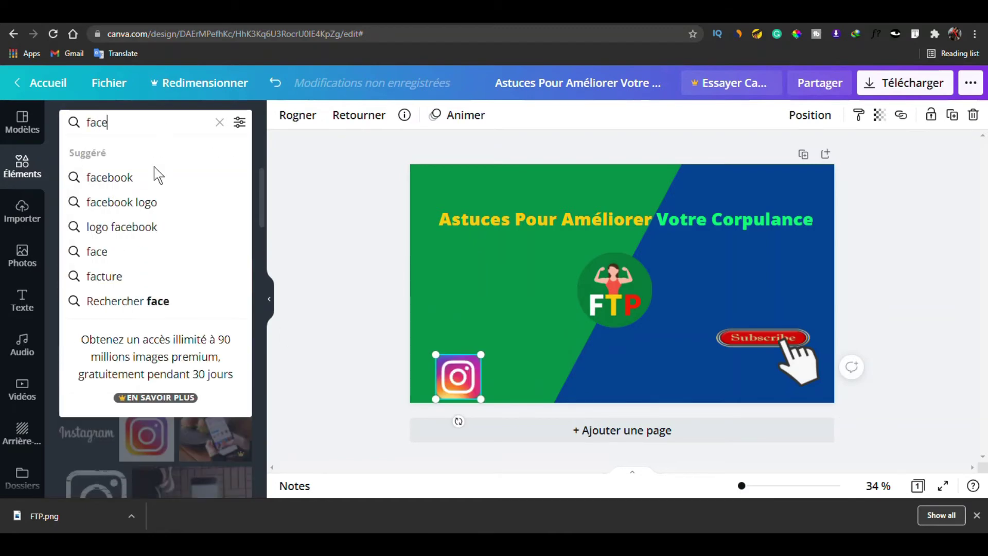
left_click(153, 179)
left_click_drag(111, 304, 510, 363)
Search 'telegra' and add a Telegram icon to the banner.
left_click(171, 127)
double_click(172, 127)
type("tel")
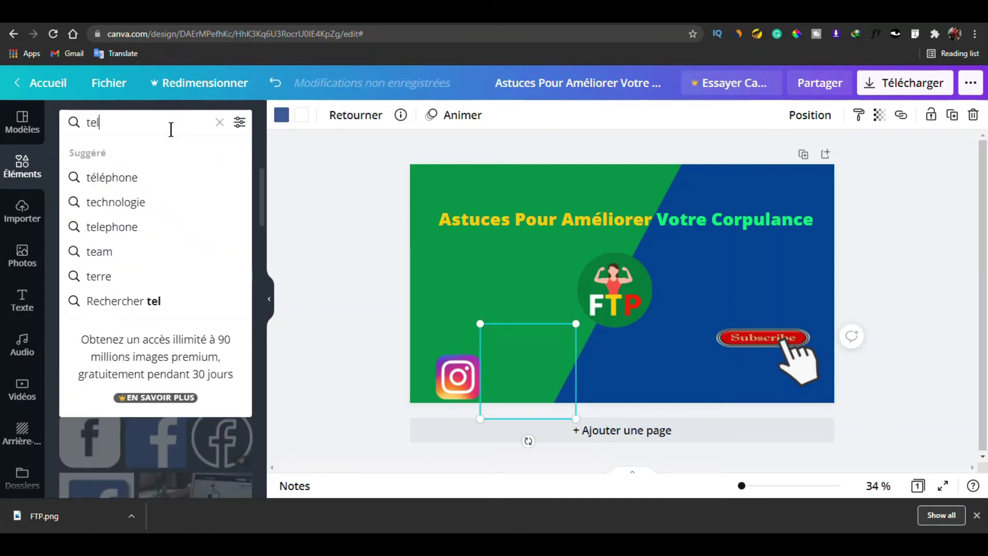
type("egra")
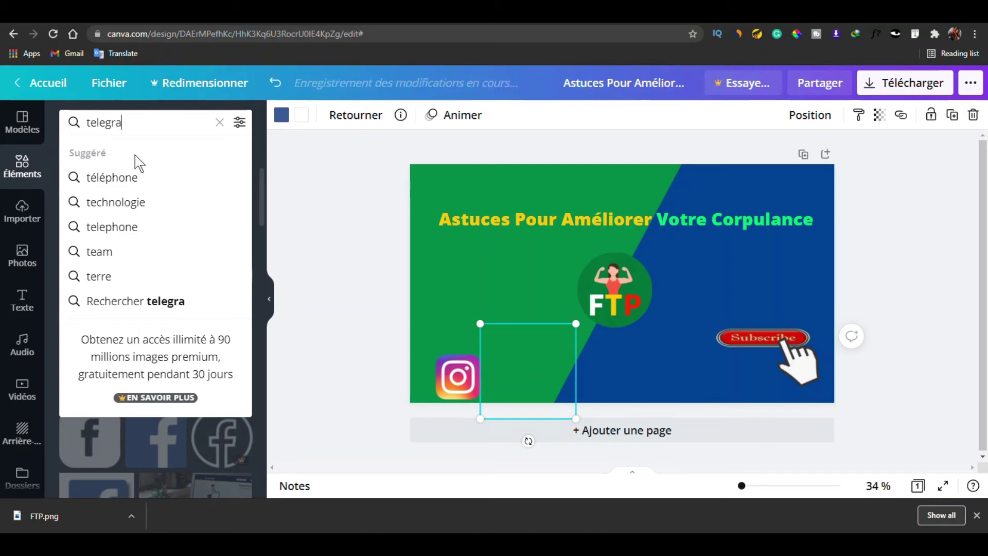
key("Return")
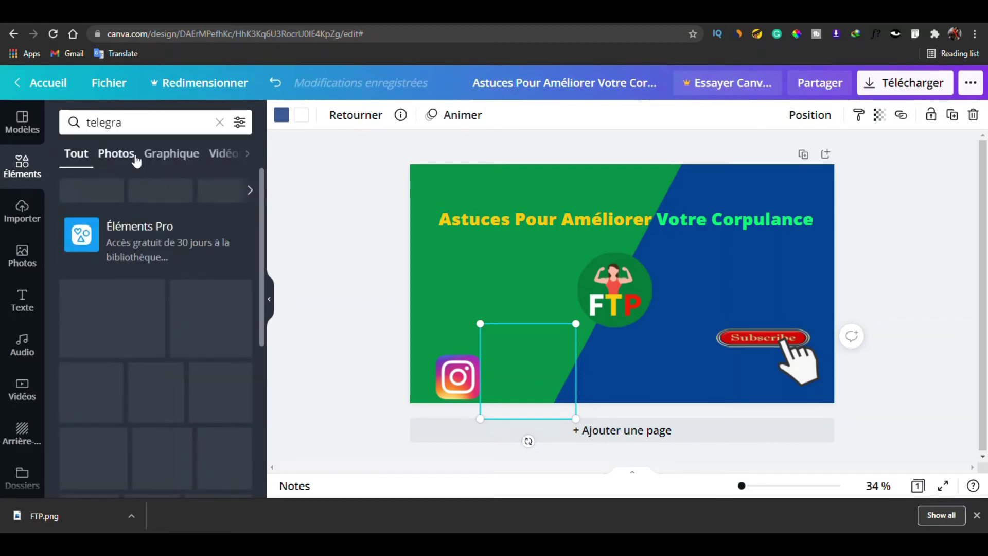
left_click(161, 123)
left_click_drag(90, 274, 605, 382)
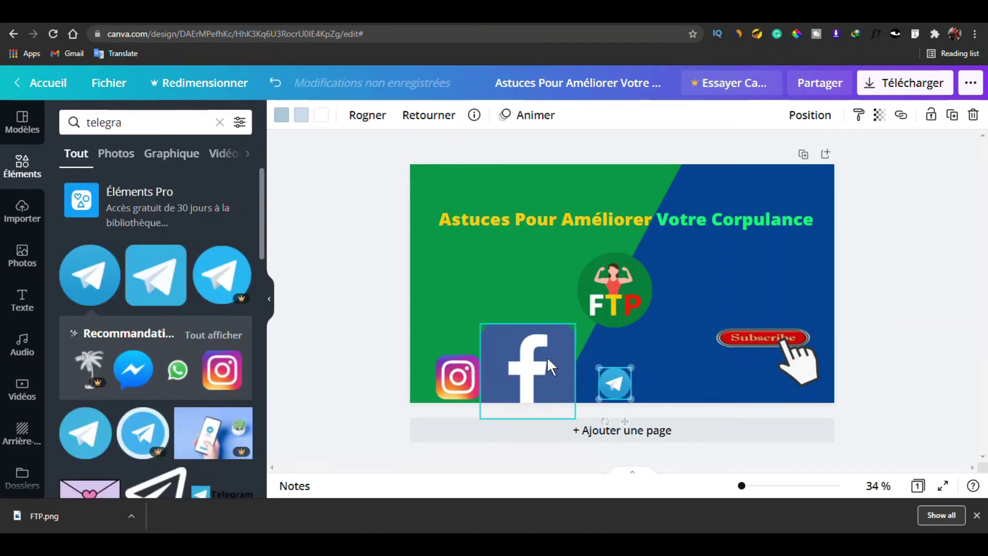
Shrink the three social icons to matching size and line them up bottom-left.
left_click(569, 373)
left_click_drag(576, 322, 459, 374)
left_click(457, 378)
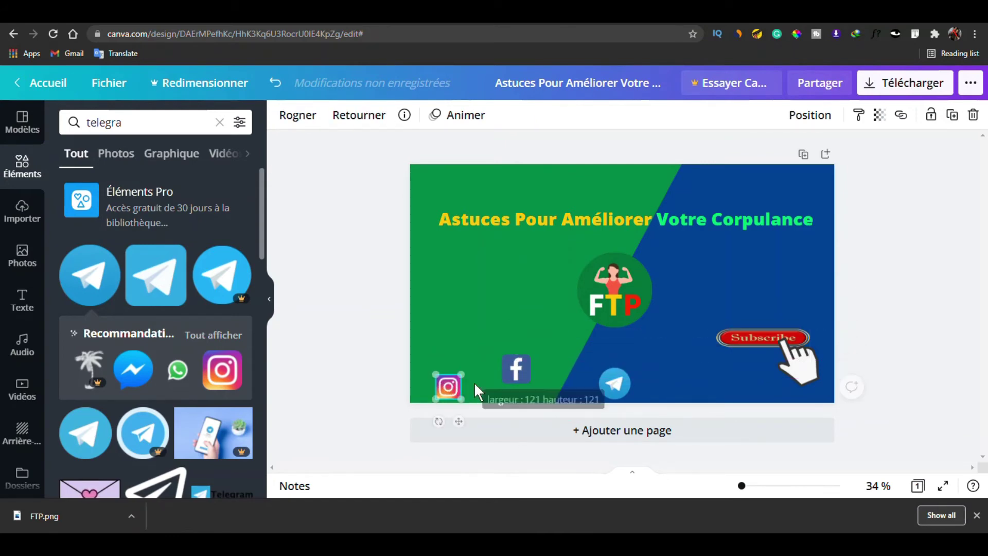
left_click_drag(520, 372, 497, 375)
left_click_drag(605, 382, 473, 380)
left_click(438, 383)
left_click(513, 346)
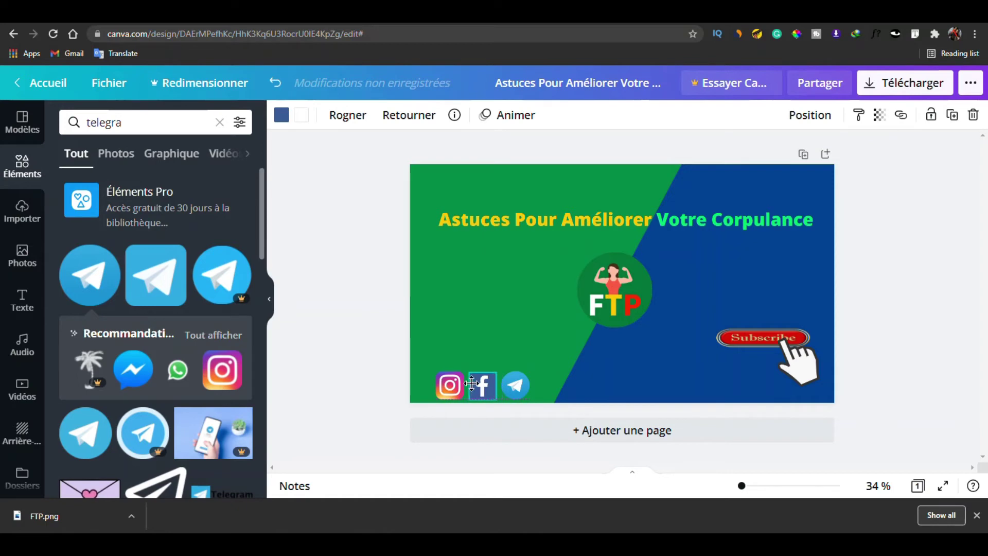
left_click(518, 329)
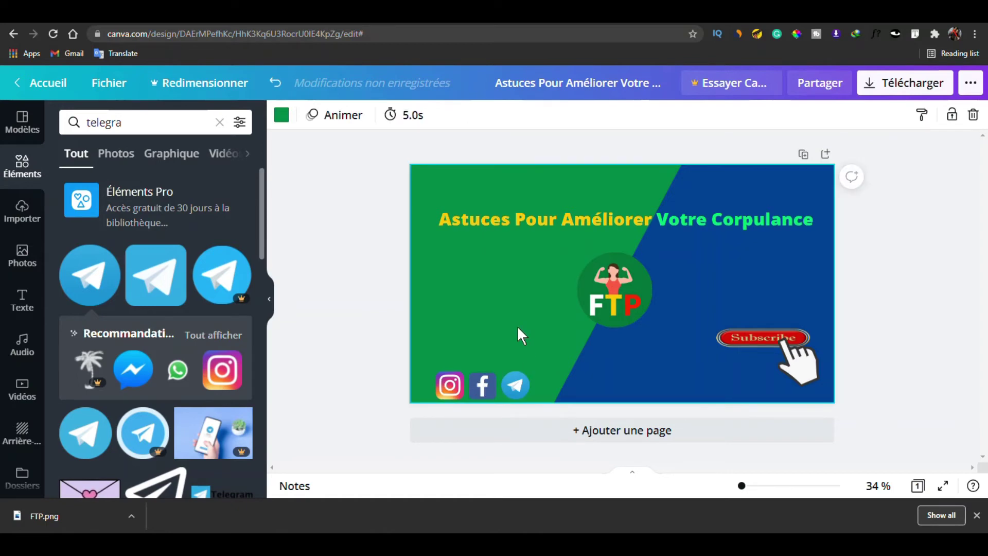
left_click(443, 388)
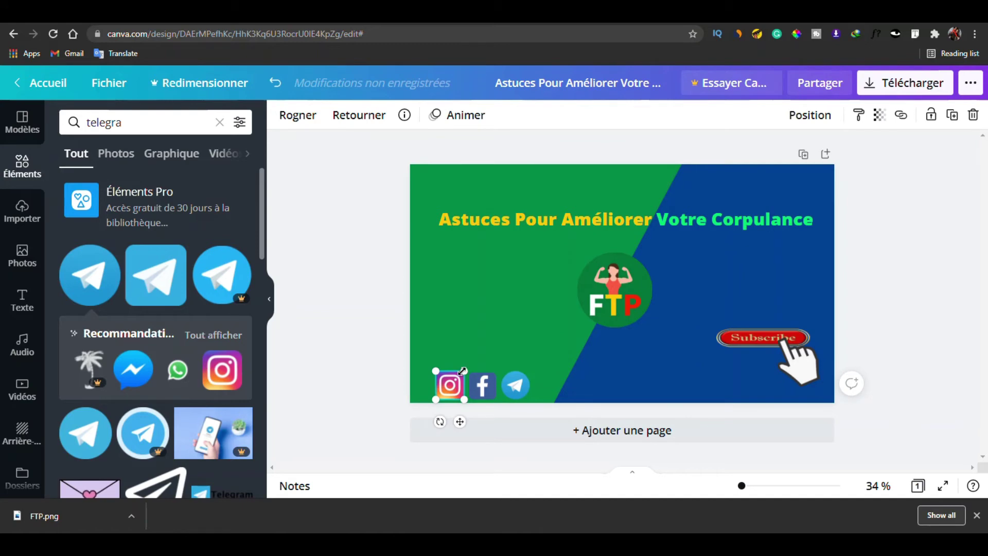
left_click(945, 263)
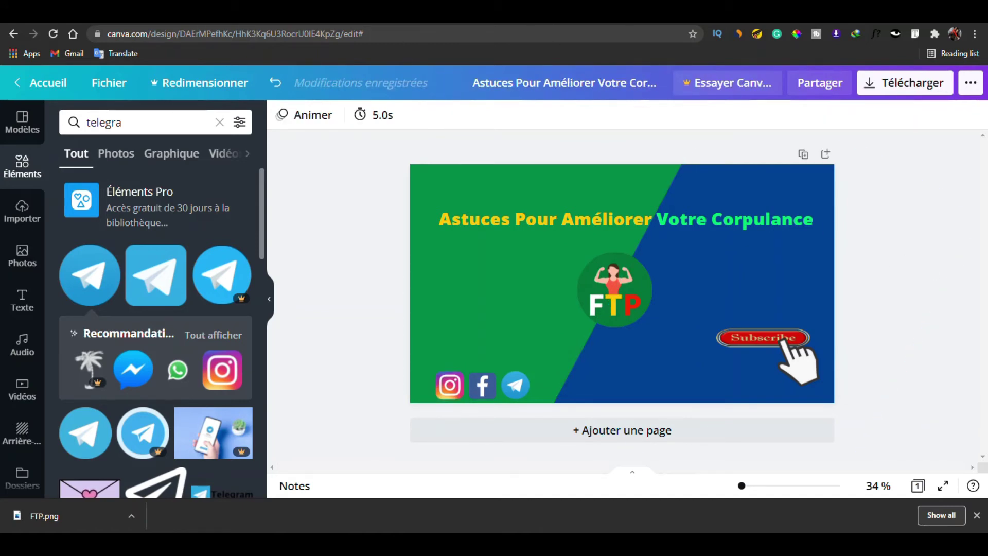
key("ctrl+t")
Search Fiverr for 'logo youtube' and browse the gig results.
type("fi")
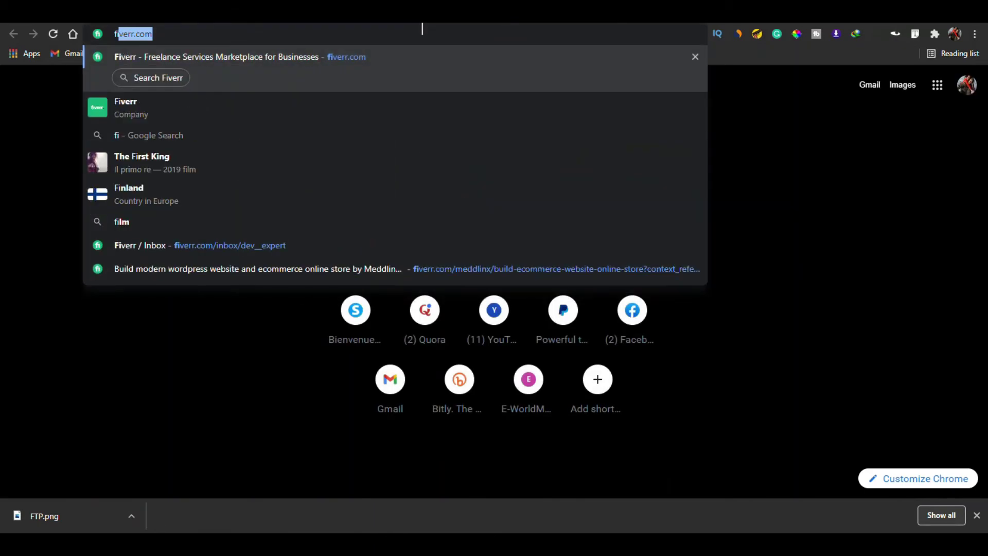
left_click(367, 56)
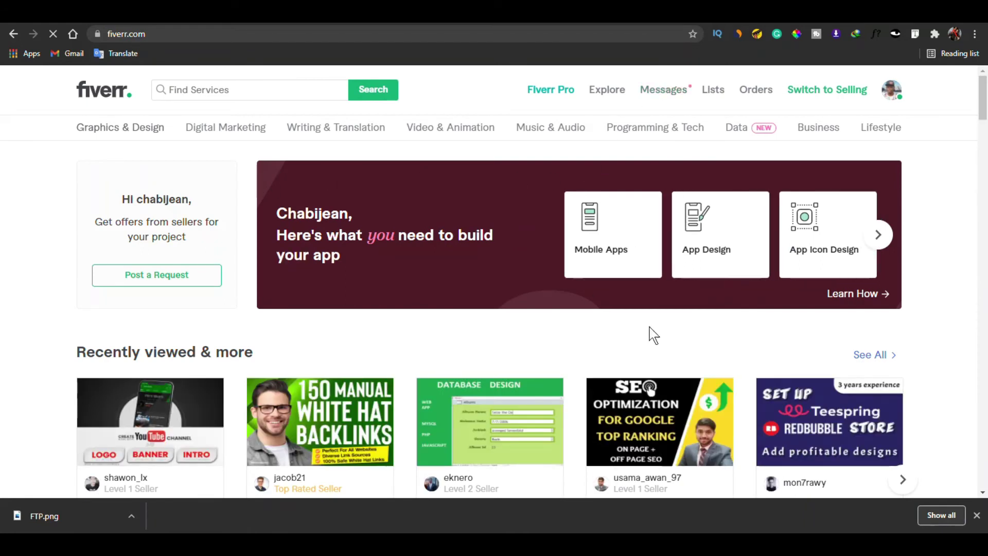
left_click(252, 91)
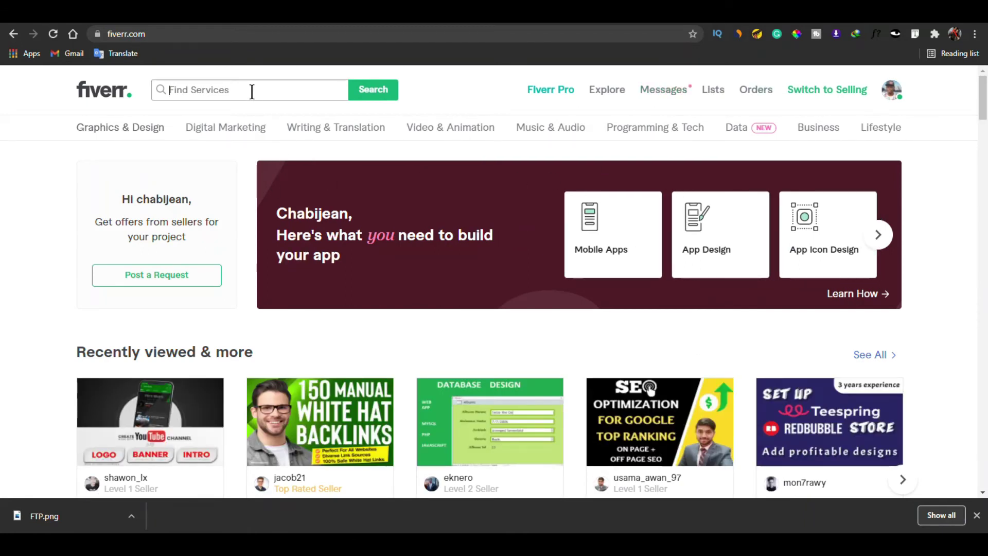
type("logo yout")
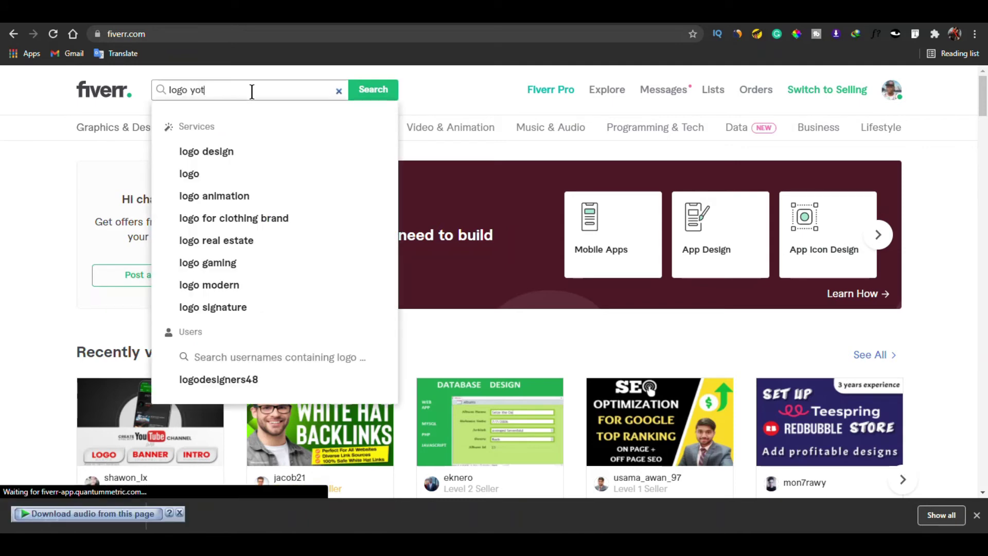
key("BackSpace")
type("utube")
key("Return")
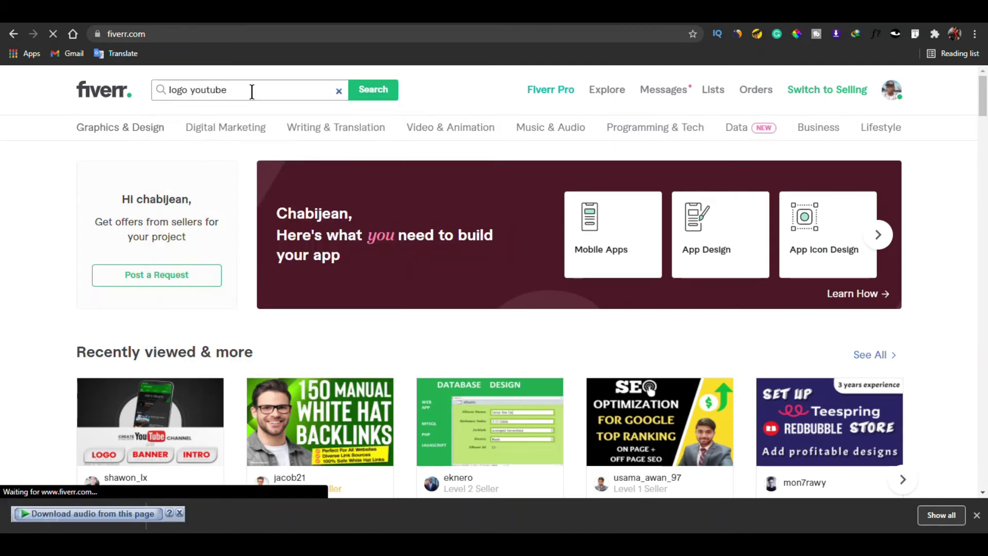
scroll(152, 154, "down", 1)
scroll(244, 380, "down", 2)
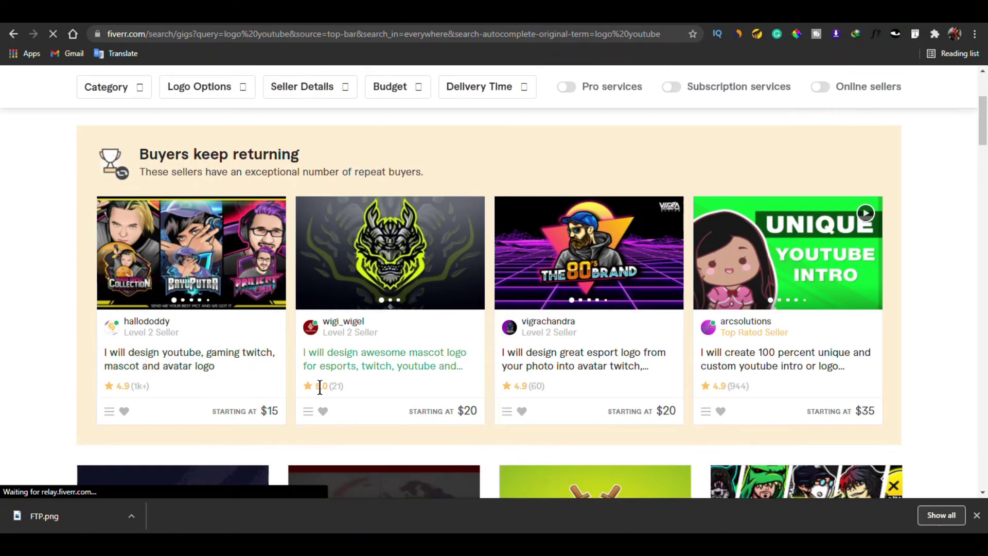
scroll(445, 376, "down", 7)
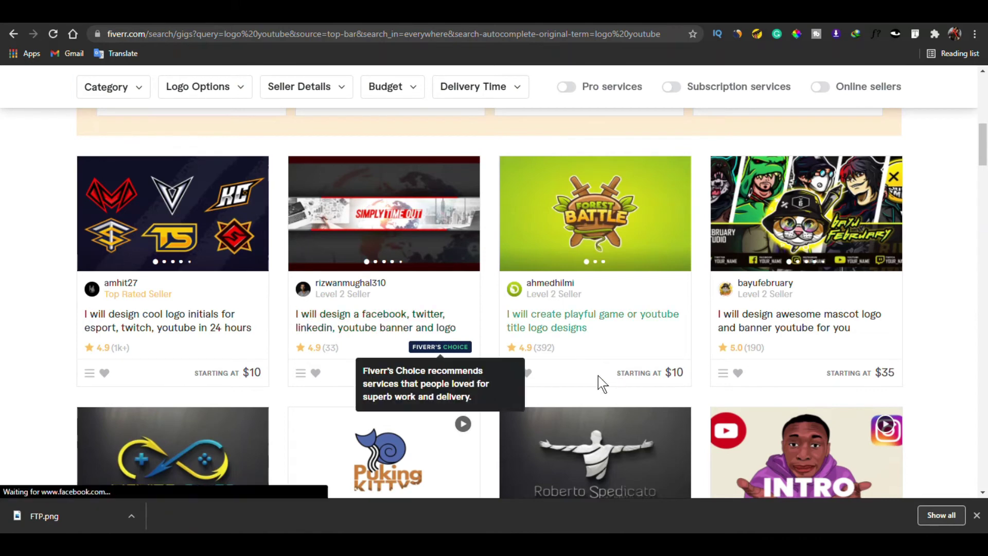
mouse_move(455, 349)
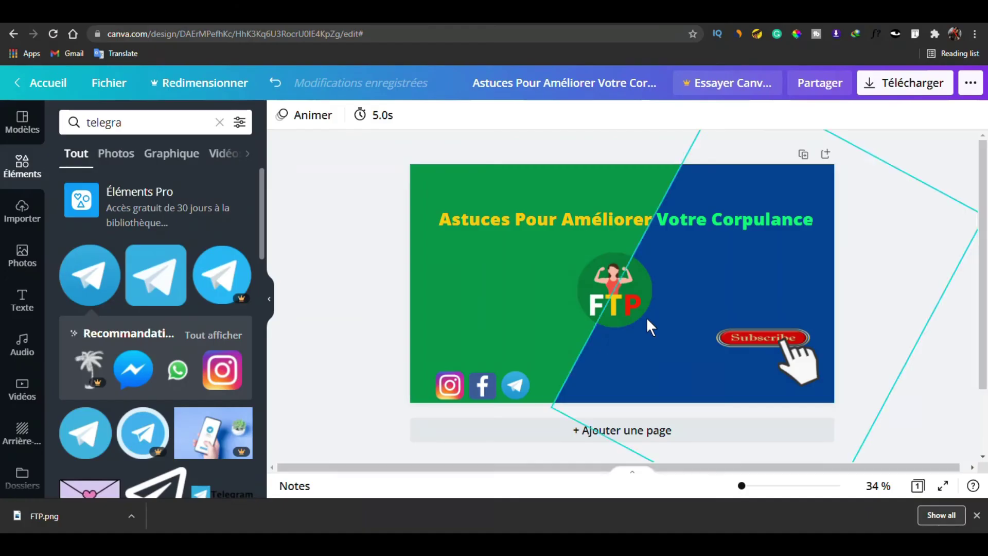
Download the finished Canva banner as a PNG.
left_click(926, 86)
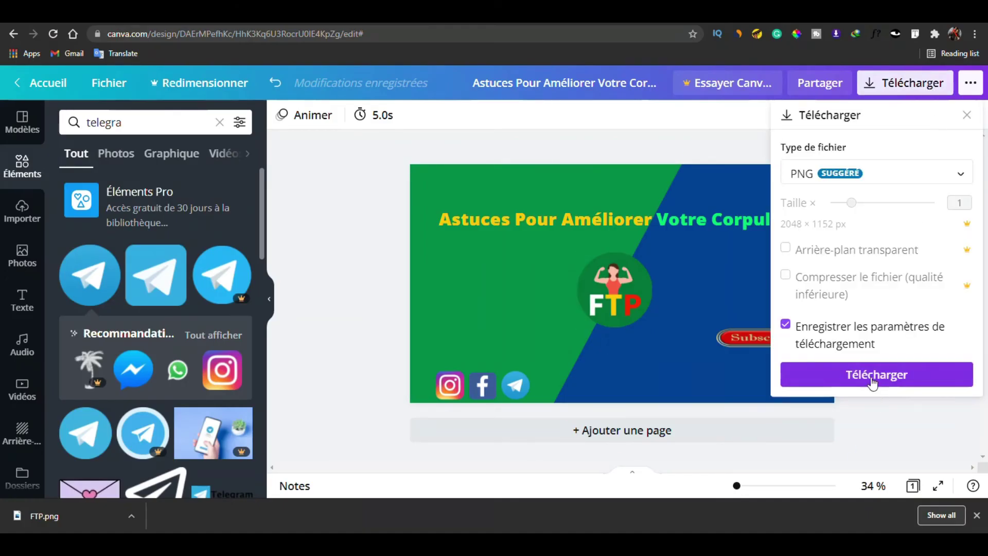
left_click(872, 381)
left_click(798, 98)
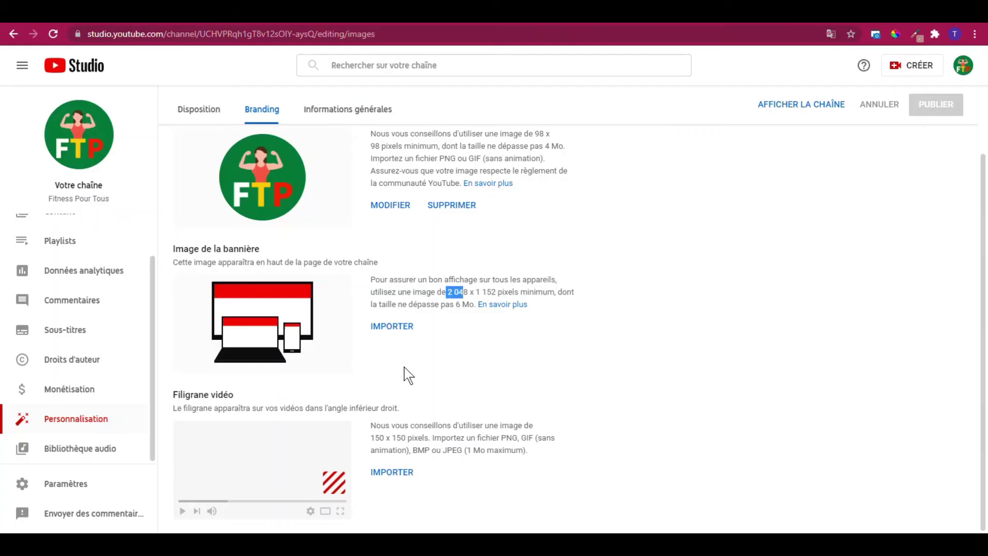
left_click(403, 330)
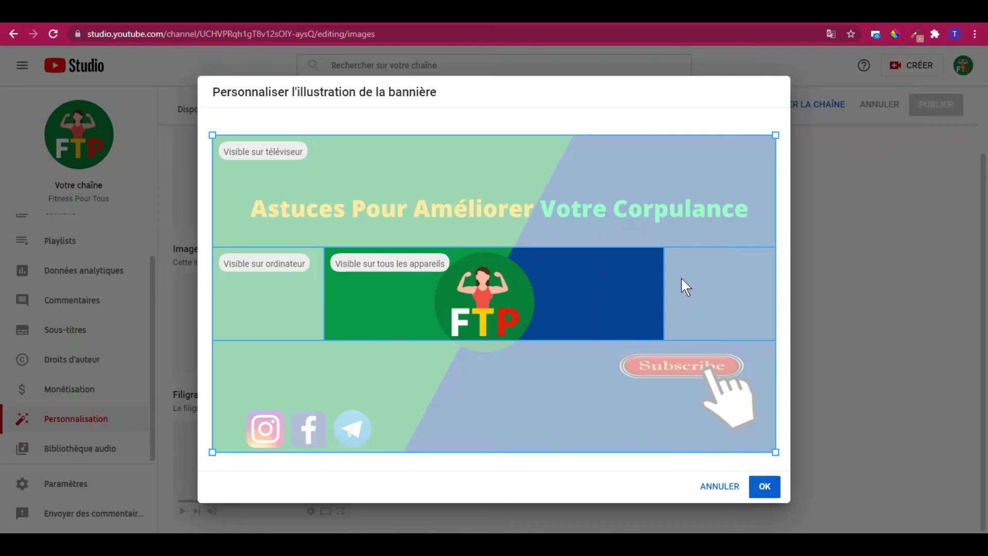
Confirm the crop so the green-and-blue FTP design becomes the channel banner.
left_click(758, 492)
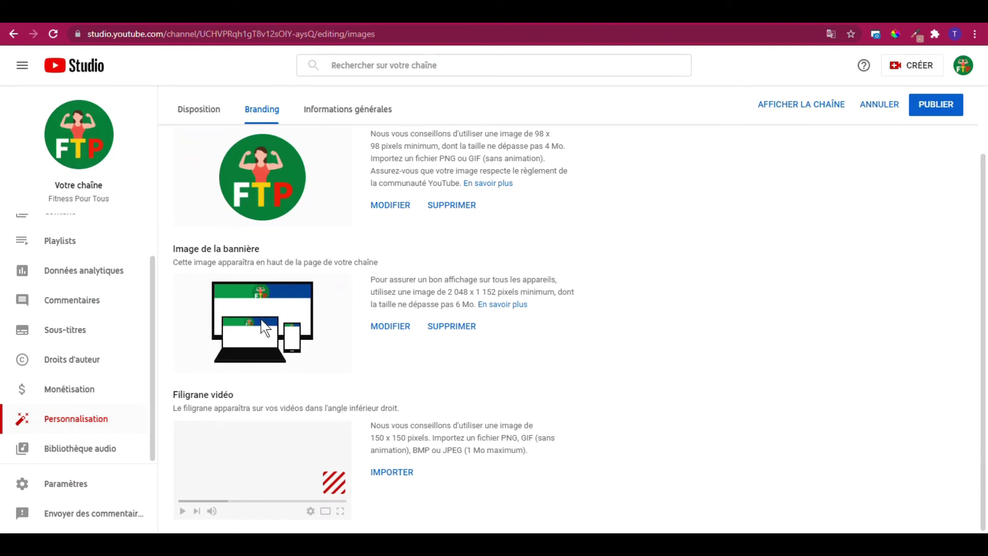
scroll(285, 354, "up", 1)
scroll(284, 354, "down", 1)
Add the FTP logo watermark for the entire video and publish the branding changes.
left_click(390, 472)
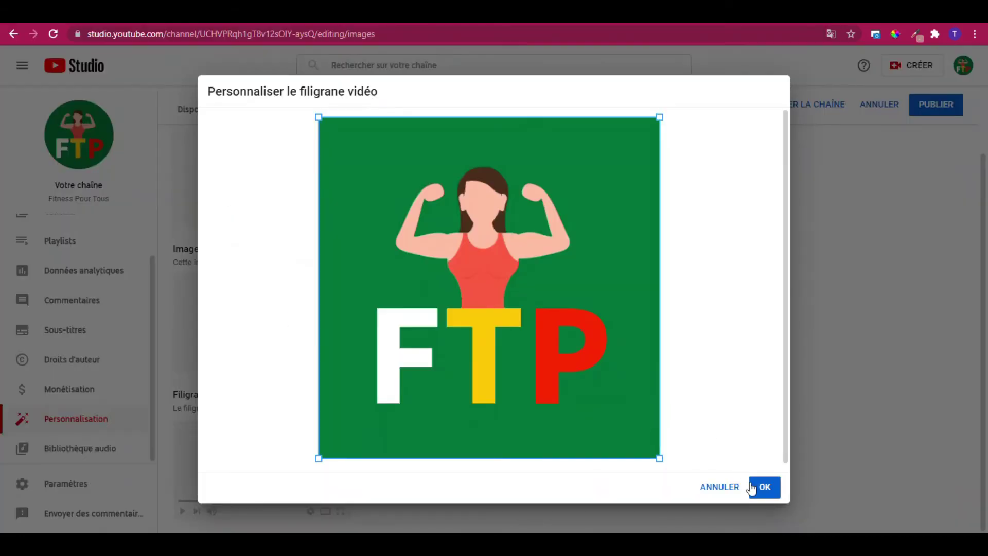
left_click(761, 486)
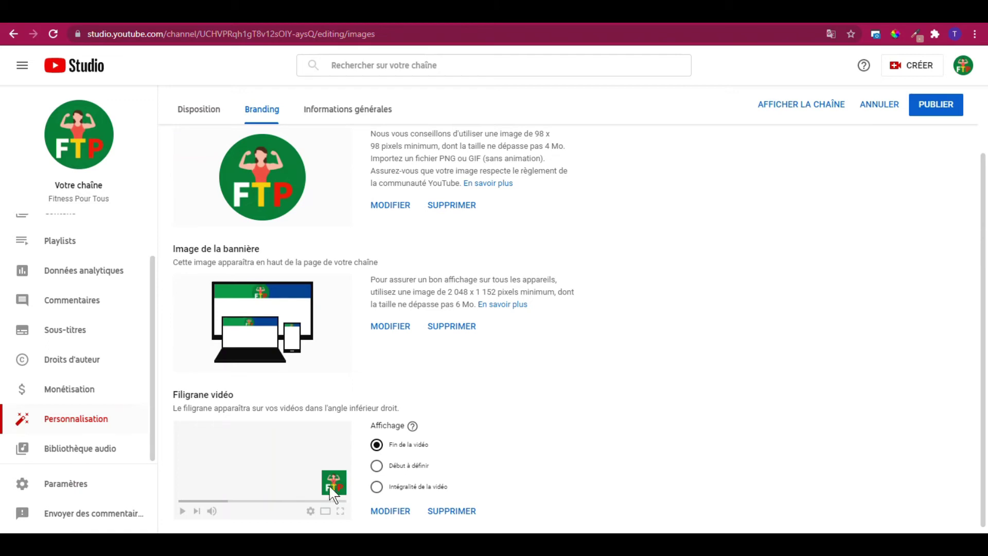
left_click(377, 486)
left_click(930, 110)
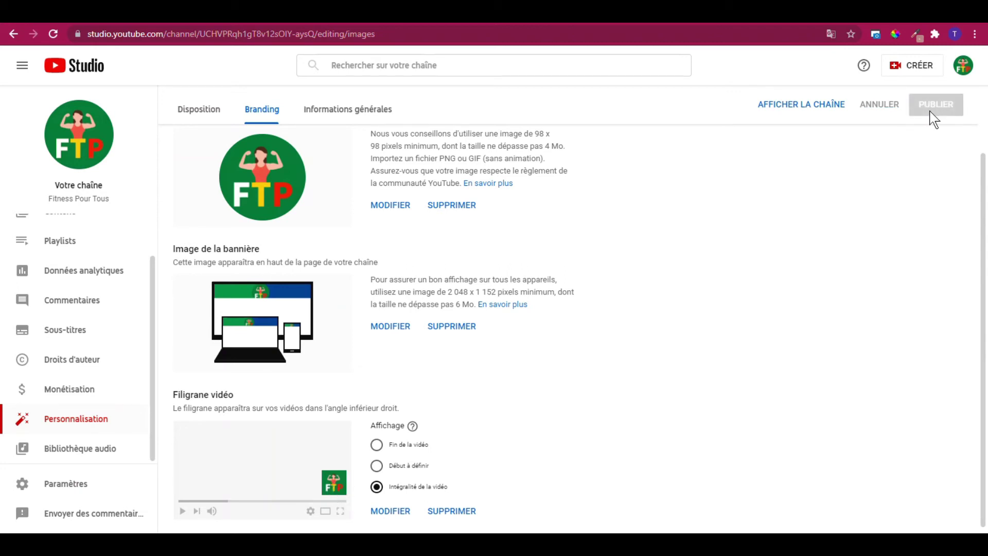
scroll(346, 214, "up", 2)
scroll(311, 249, "down", 2)
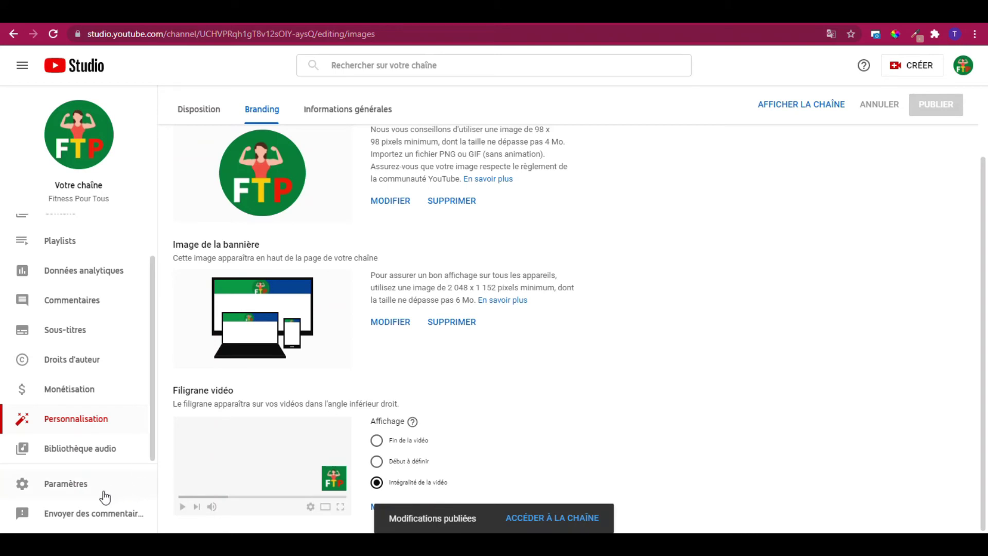
Choose France as the channel's country of residence in Paramètres > Chaîne.
left_click(51, 489)
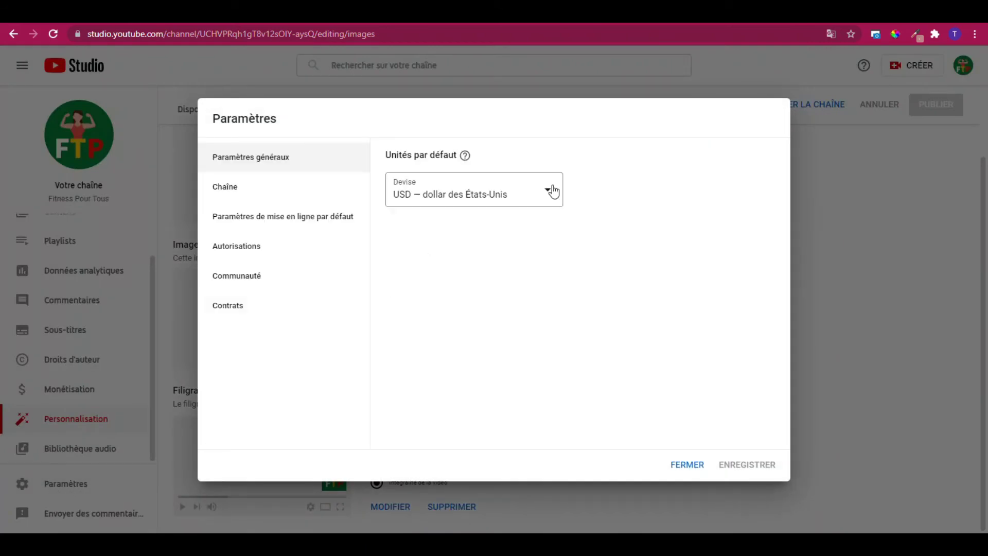
left_click(263, 201)
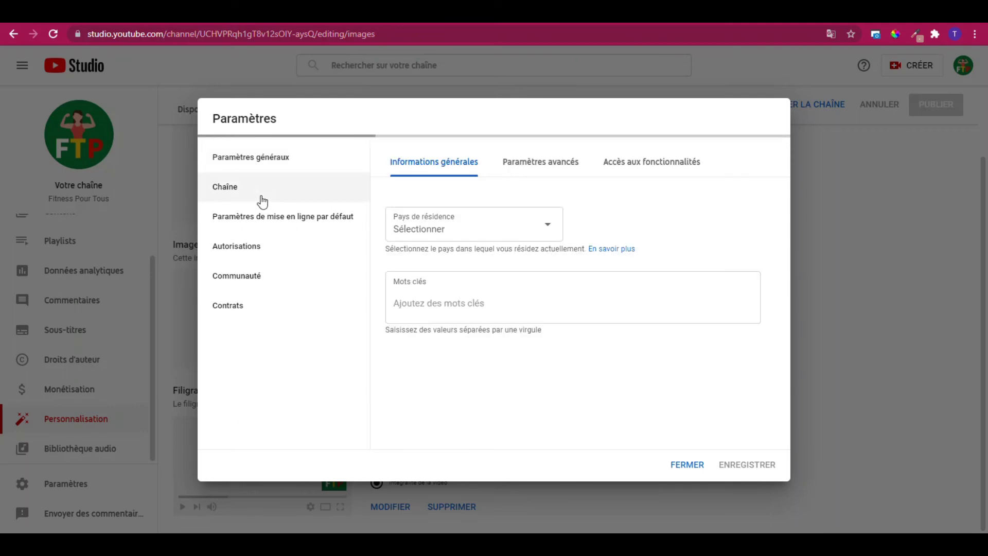
left_click(475, 230)
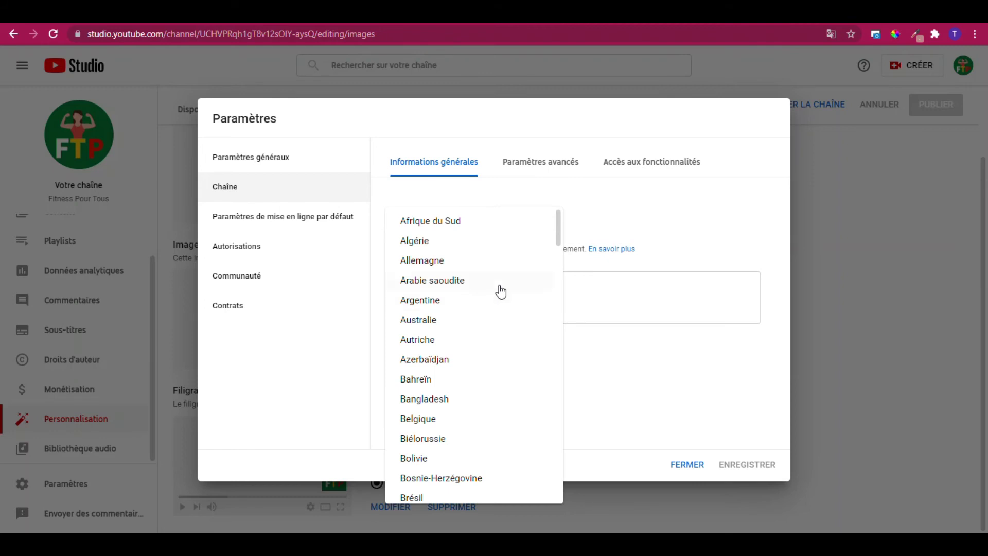
scroll(496, 291, "down", 6)
scroll(494, 292, "down", 2)
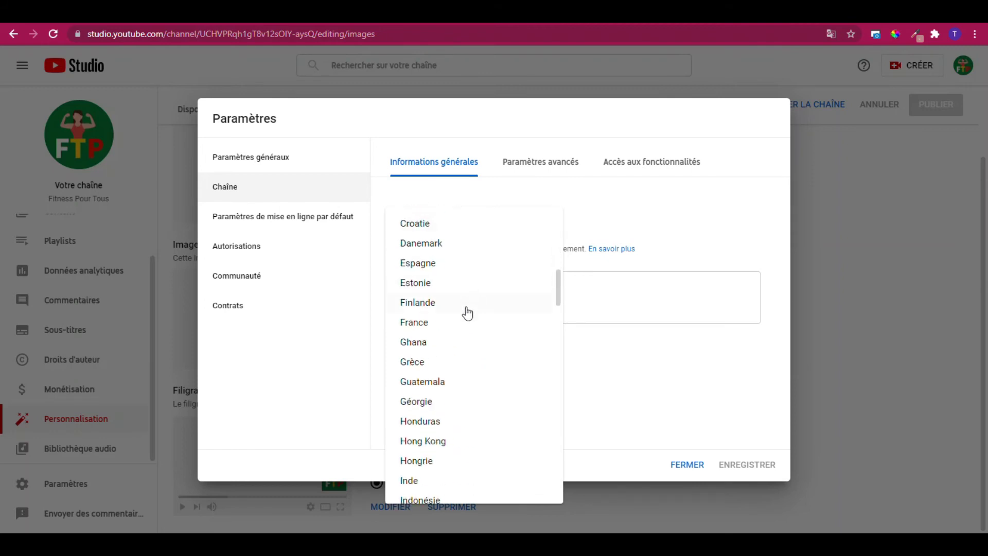
left_click(461, 328)
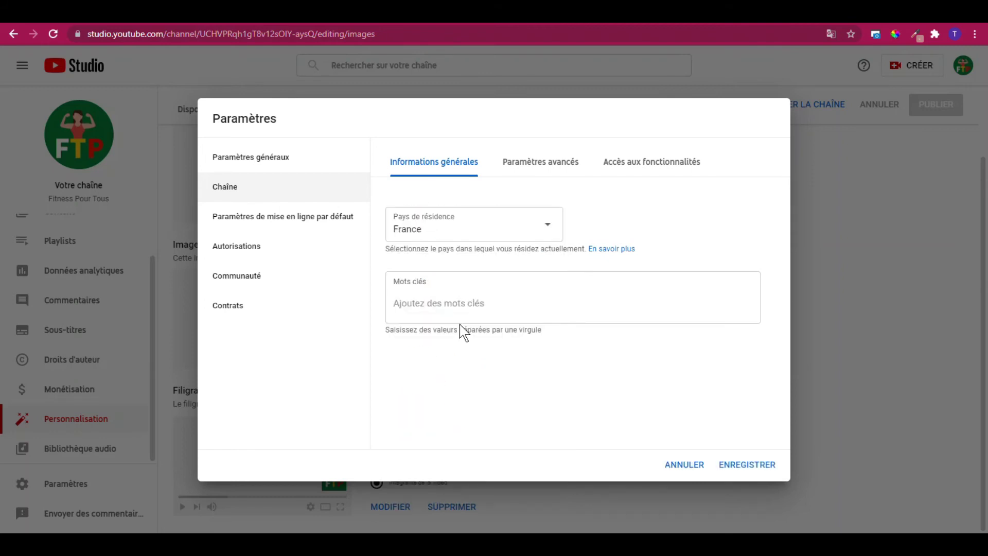
left_click(463, 294)
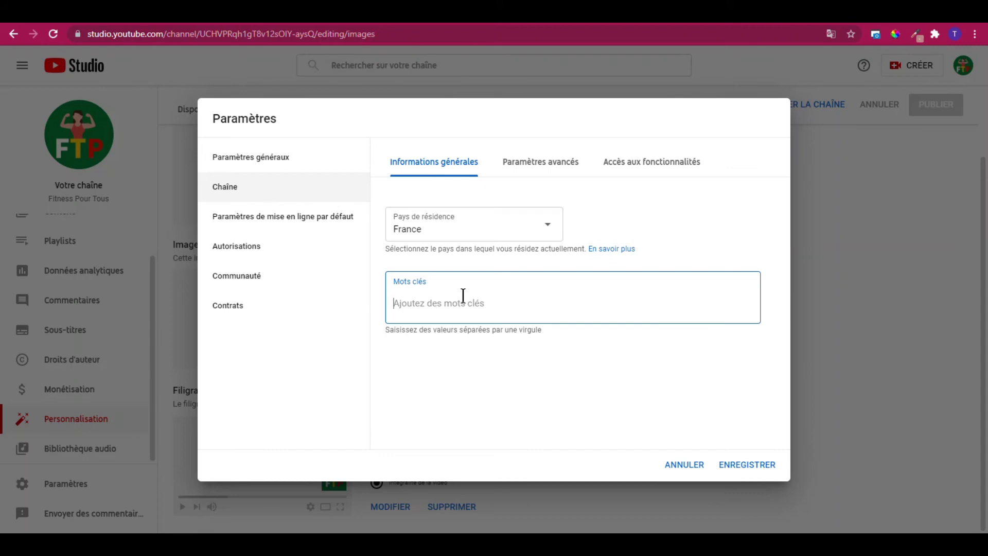
Save keywords fitness, perte de poid, fitness pour tous, ameliorer votre corpulance, prendre de la forme.
type("fitness")
key("Return")
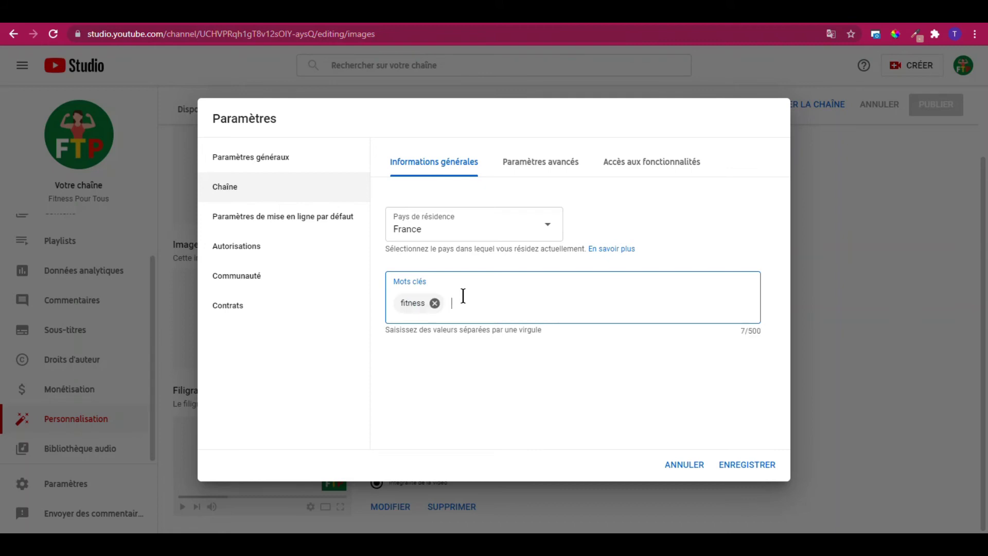
type("perte de poid")
key("Return")
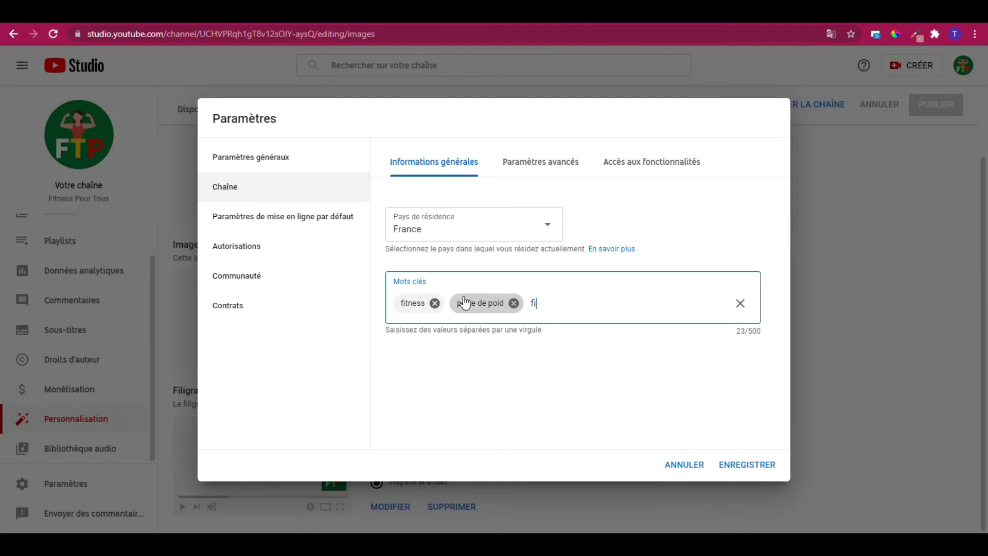
type("fitness pour tous")
key("Return")
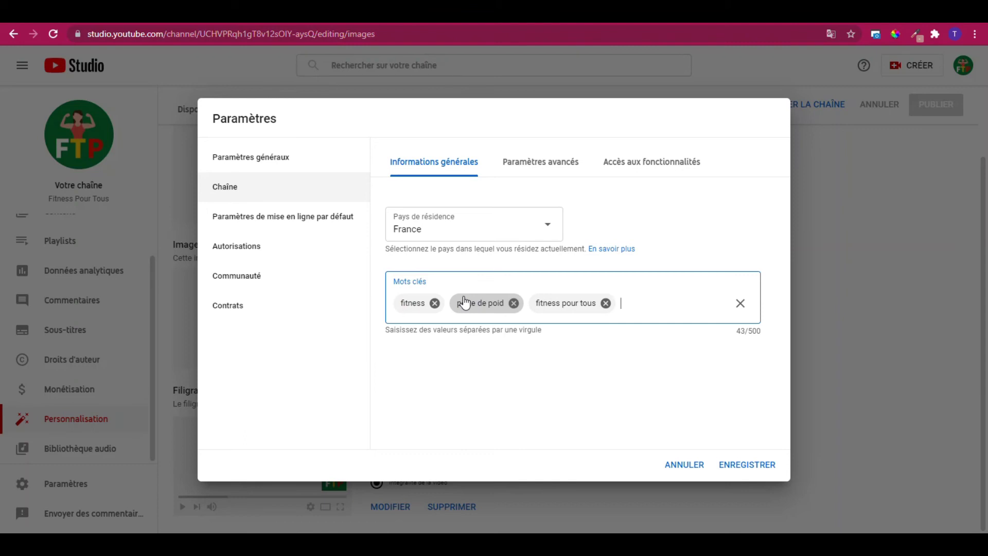
type("liorer votre corpulance,prendre de ")
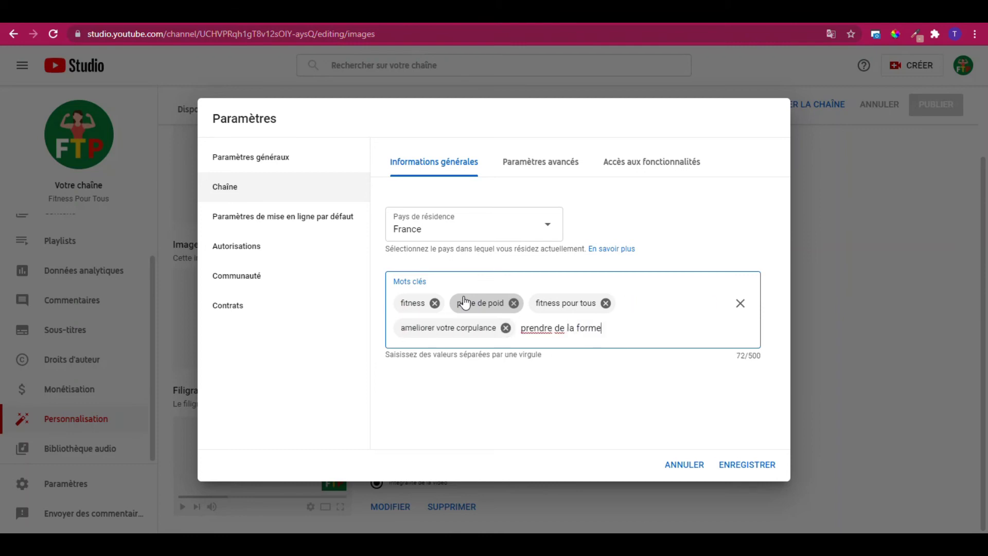
type("la forme,")
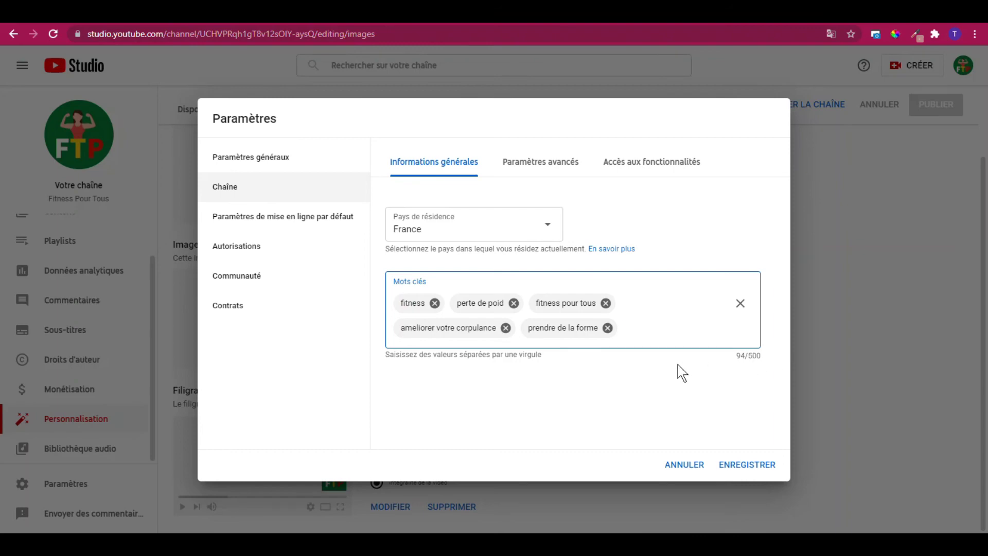
left_click(752, 469)
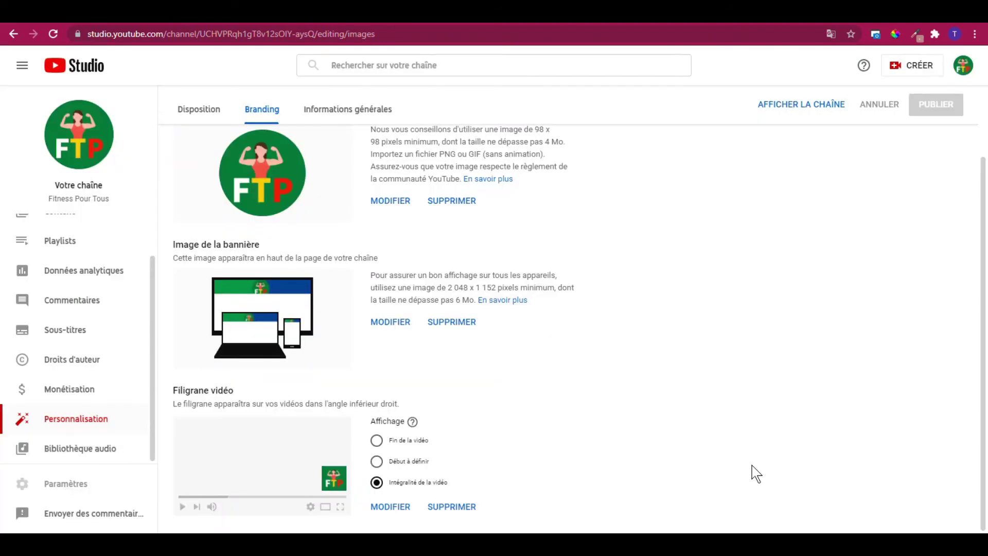
Reopen the channel's advanced settings.
left_click(76, 487)
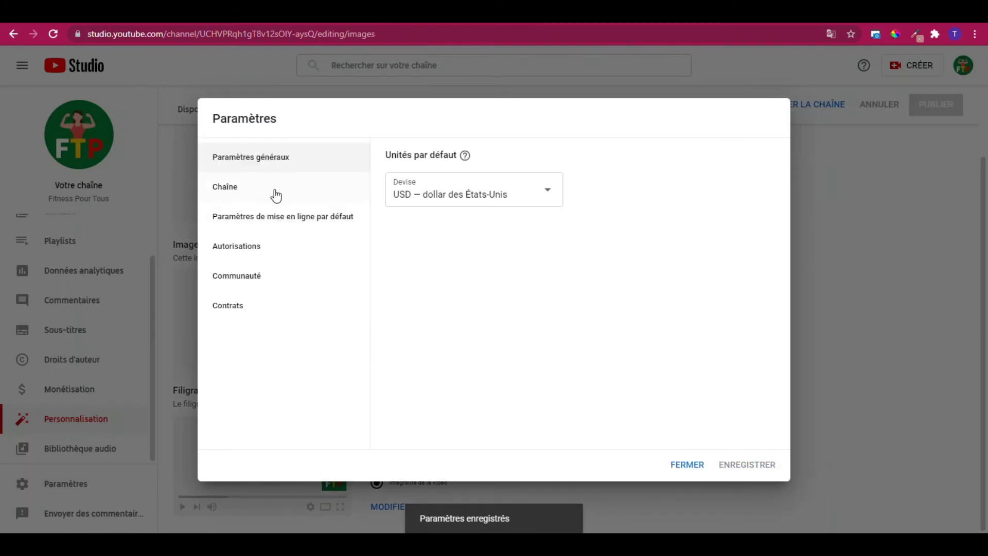
left_click(273, 191)
left_click(510, 161)
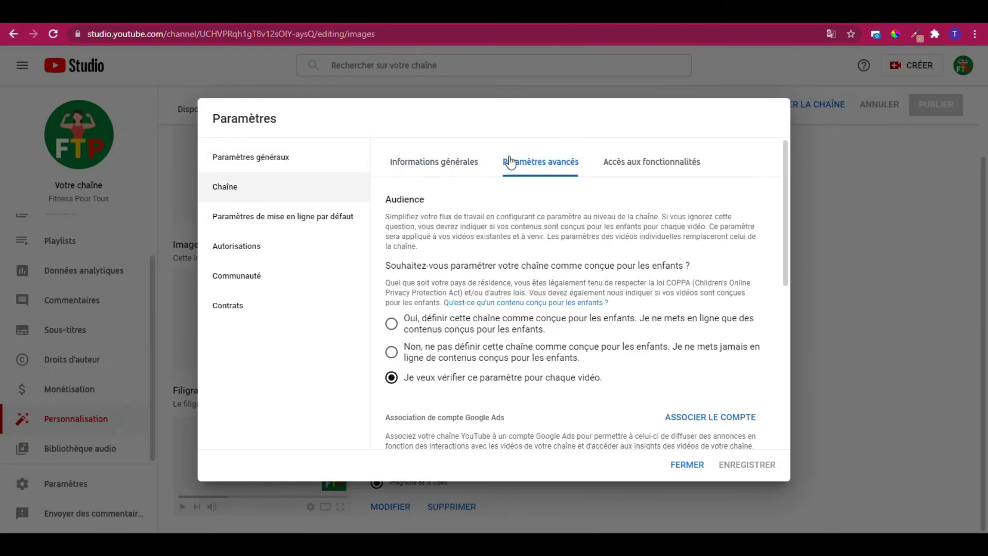
Mark the channel as not made for kids and save.
scroll(419, 407, "down", 3)
scroll(477, 324, "up", 3)
left_click(391, 353)
scroll(741, 406, "down", 4)
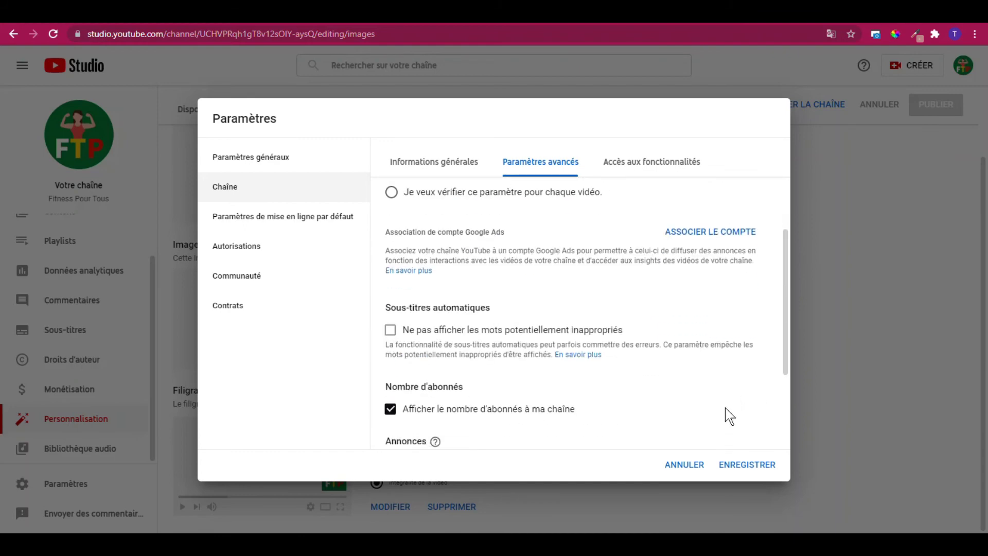
left_click(765, 471)
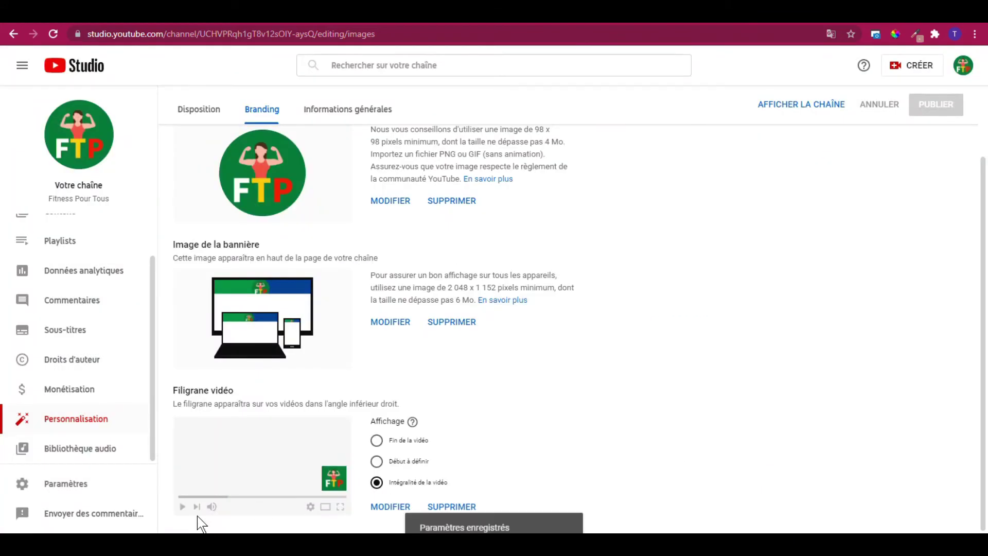
Back in advanced settings, leave the subscriber count displayed.
left_click(90, 492)
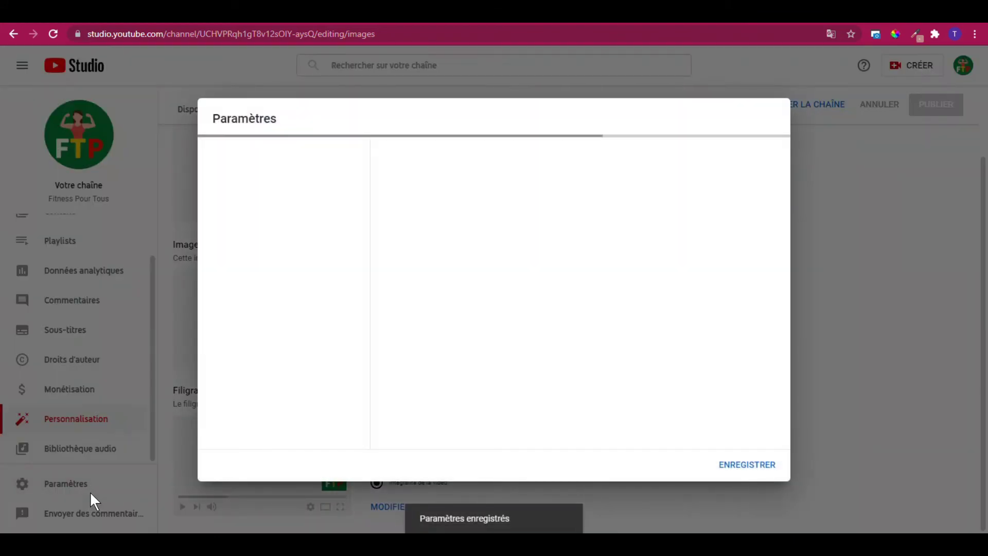
left_click(264, 196)
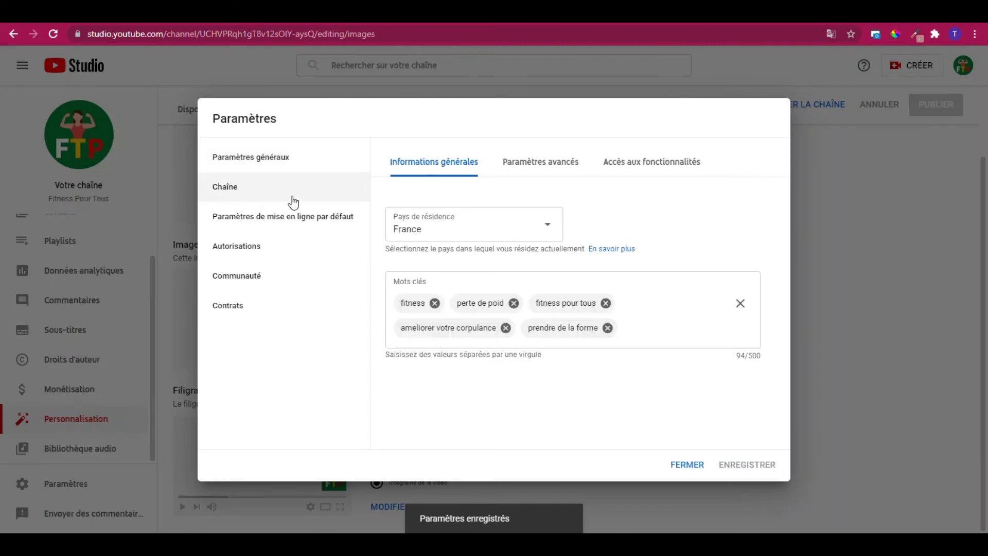
left_click(547, 162)
scroll(562, 229, "down", 6)
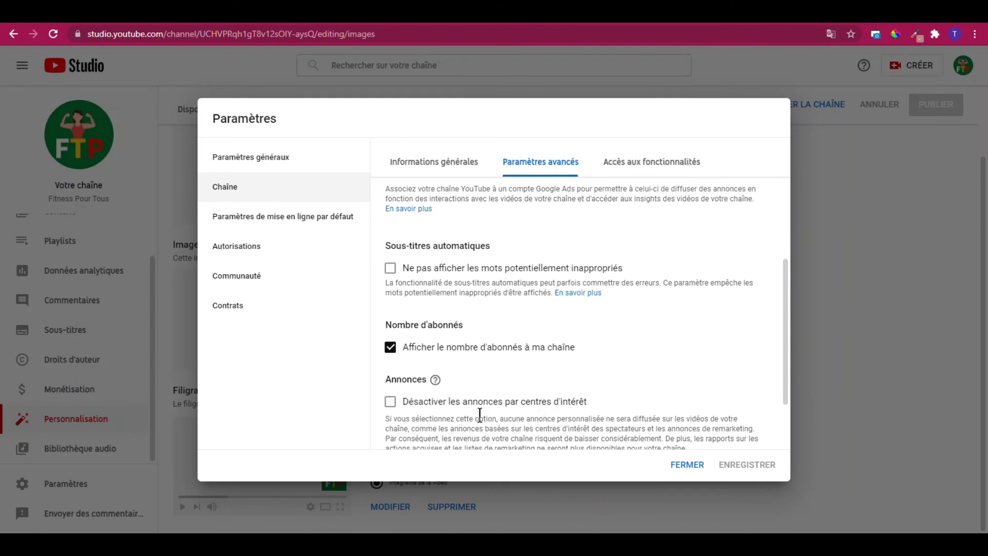
left_click(390, 348)
left_click(390, 351)
left_click(390, 351)
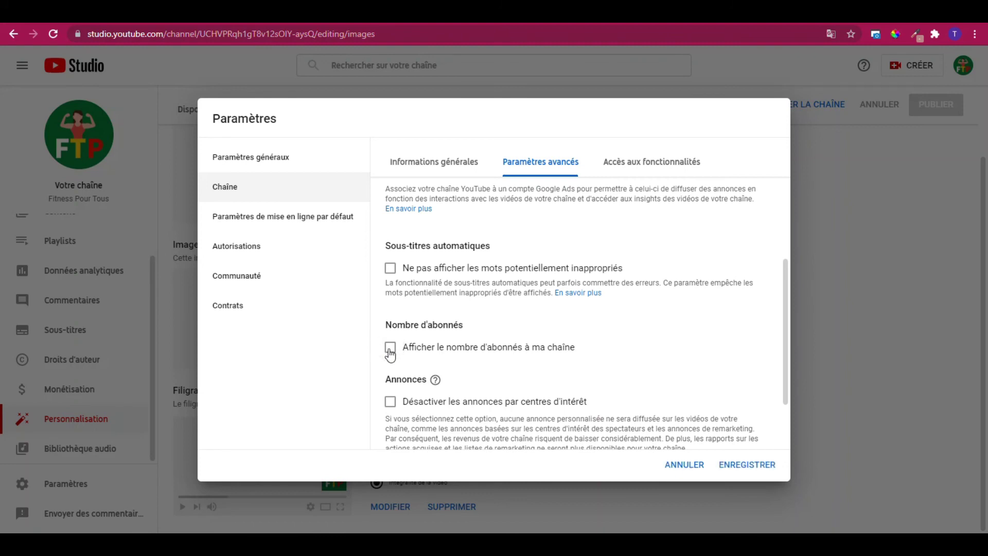
left_click(390, 351)
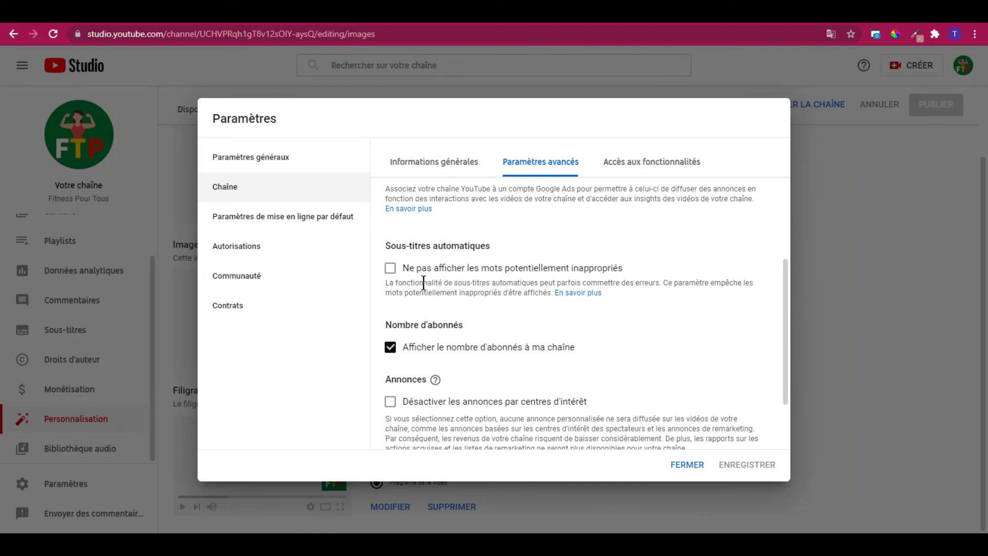
Hide potentially inappropriate words in automatic subtitles and save.
left_click(391, 270)
scroll(411, 293, "down", 2)
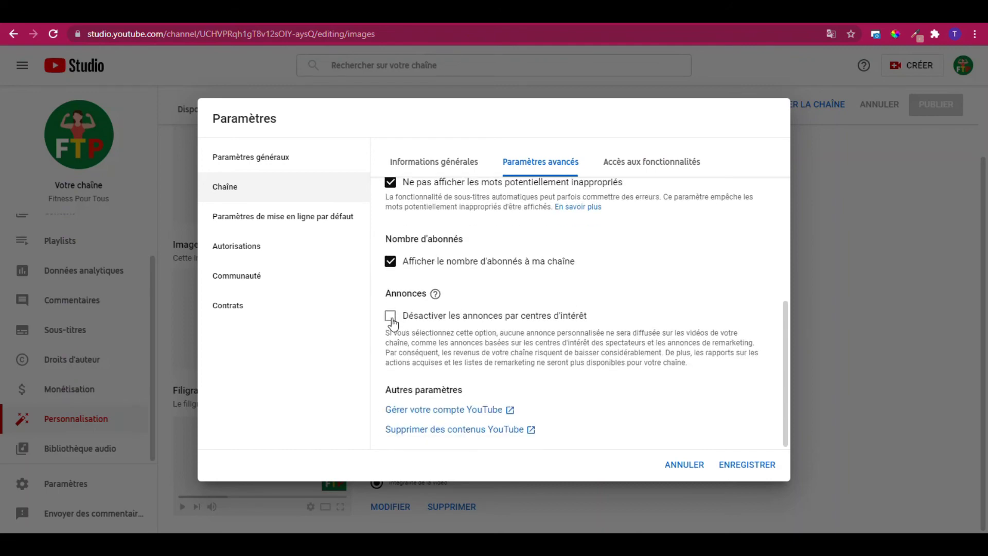
left_click(749, 466)
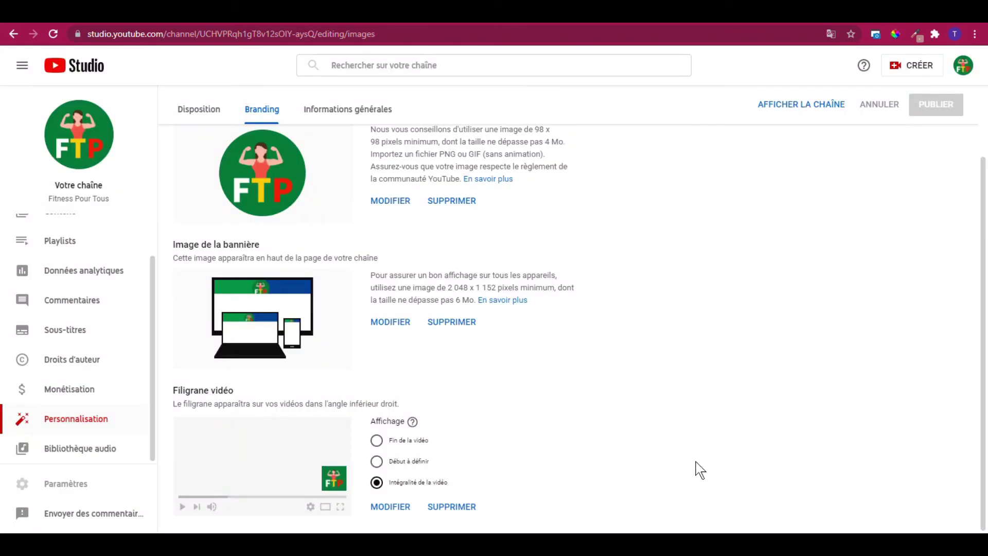
left_click(63, 485)
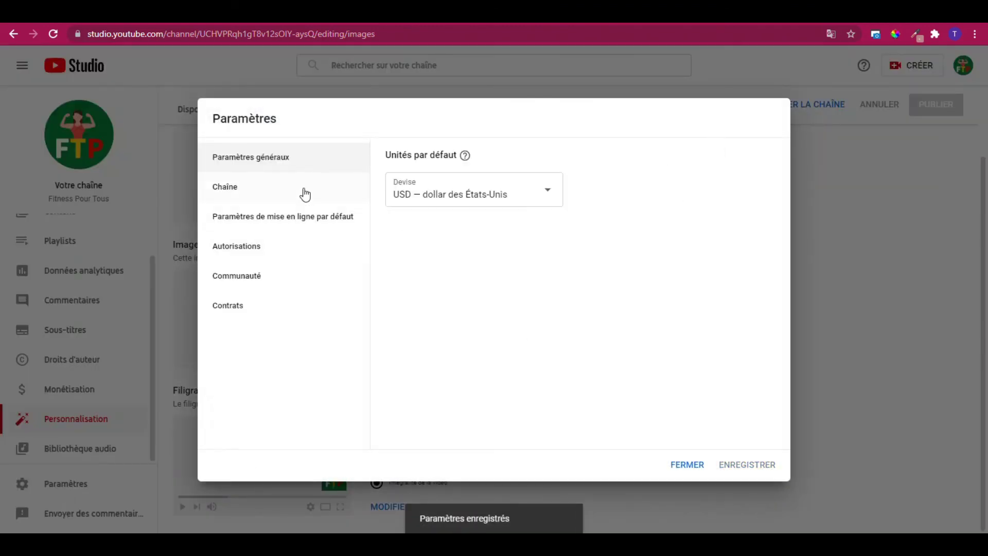
left_click(304, 193)
Start phone validation from Accès aux fonctionnalités with Bénin as the country.
left_click(642, 163)
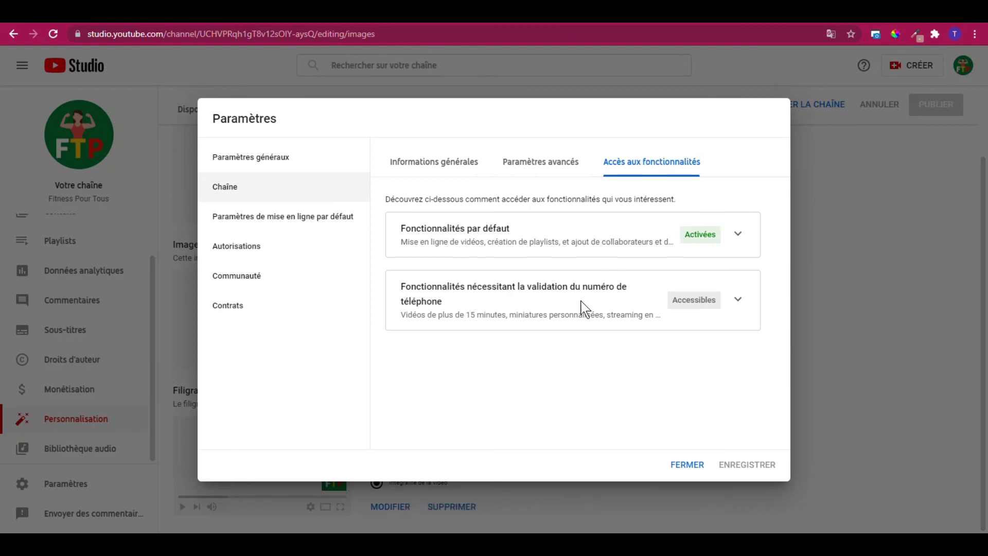
left_click(735, 303)
left_click(647, 433)
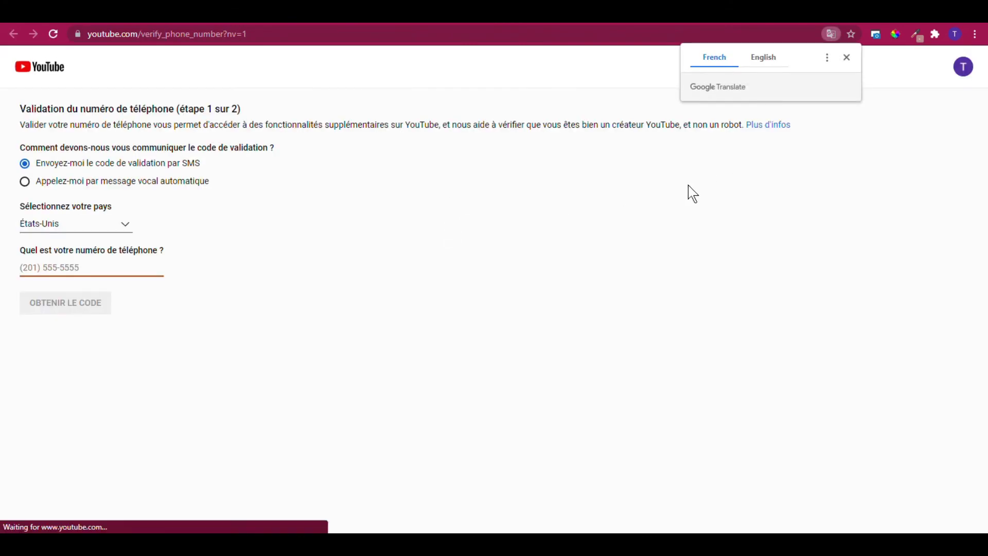
left_click(117, 229)
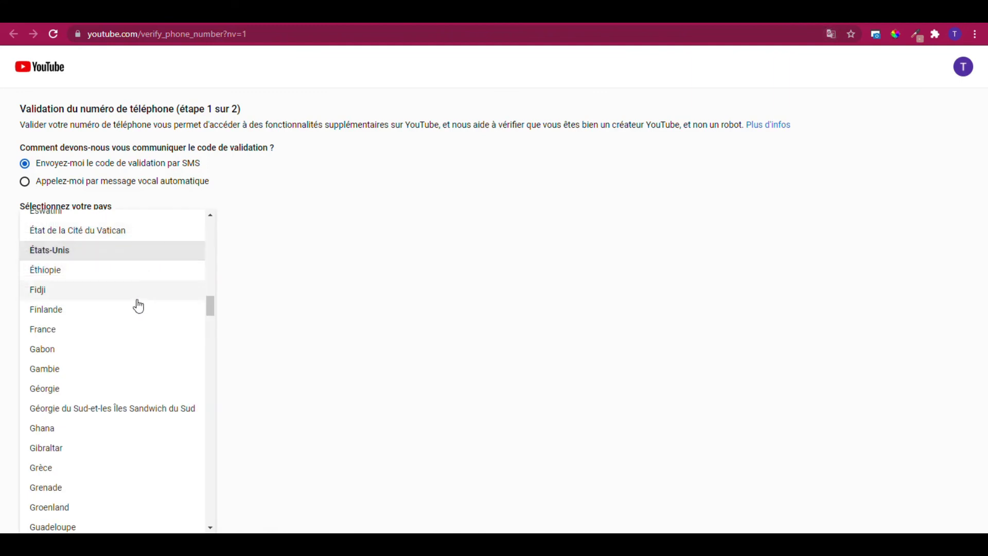
scroll(110, 320, "down", 7)
scroll(86, 433, "down", 10)
scroll(88, 412, "up", 15)
left_click(72, 319)
Enter the phone number, then submit the six-digit SMS verification code.
left_click(63, 263)
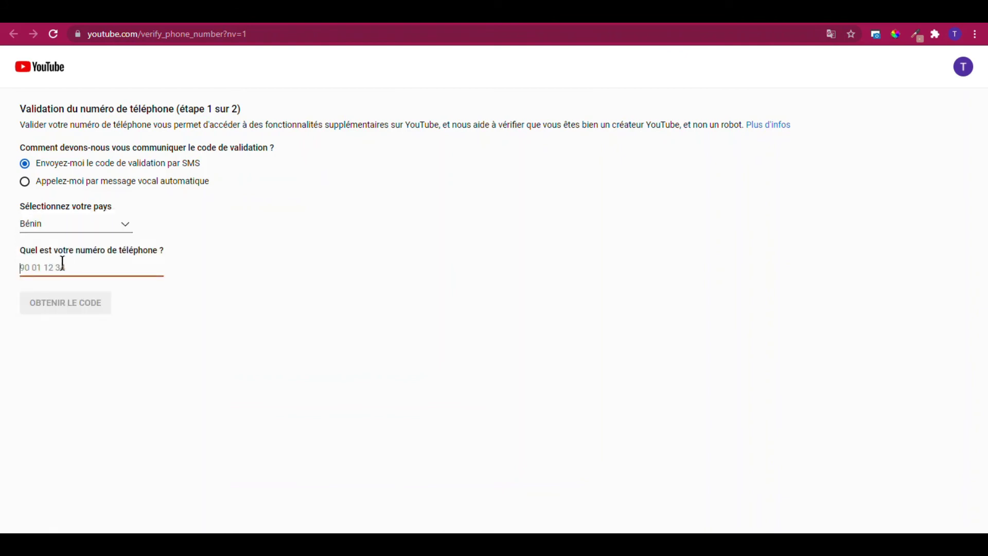
type("61045111")
left_click(80, 304)
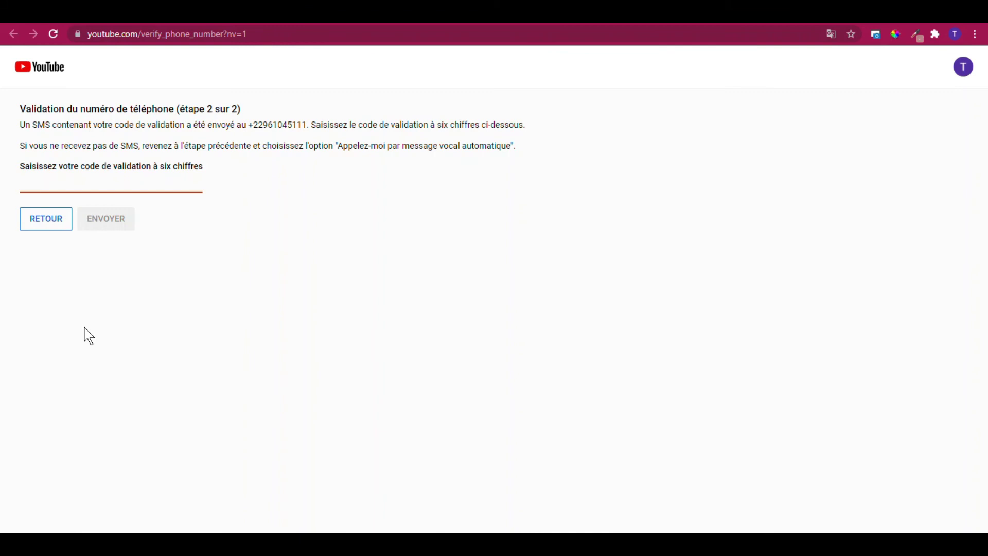
left_click(52, 183)
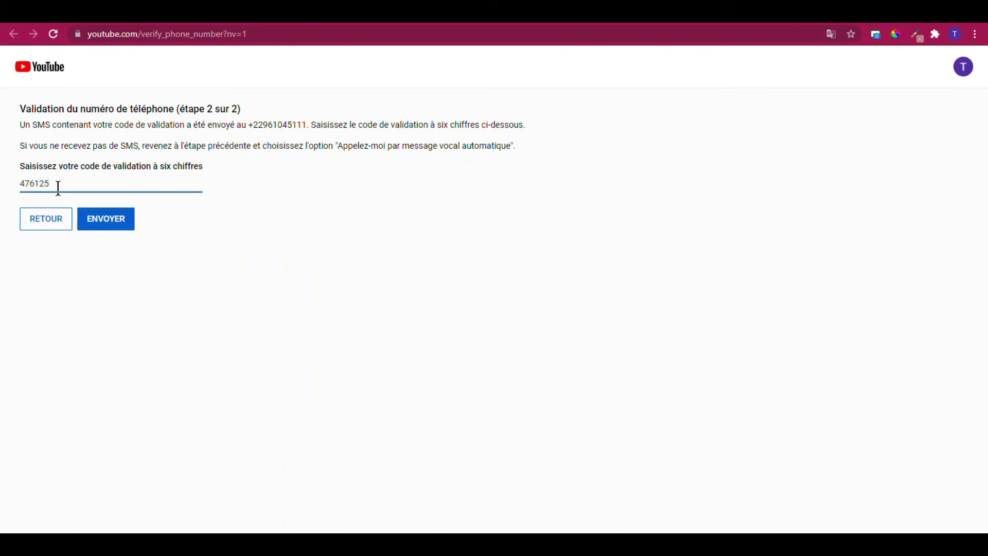
left_click(96, 229)
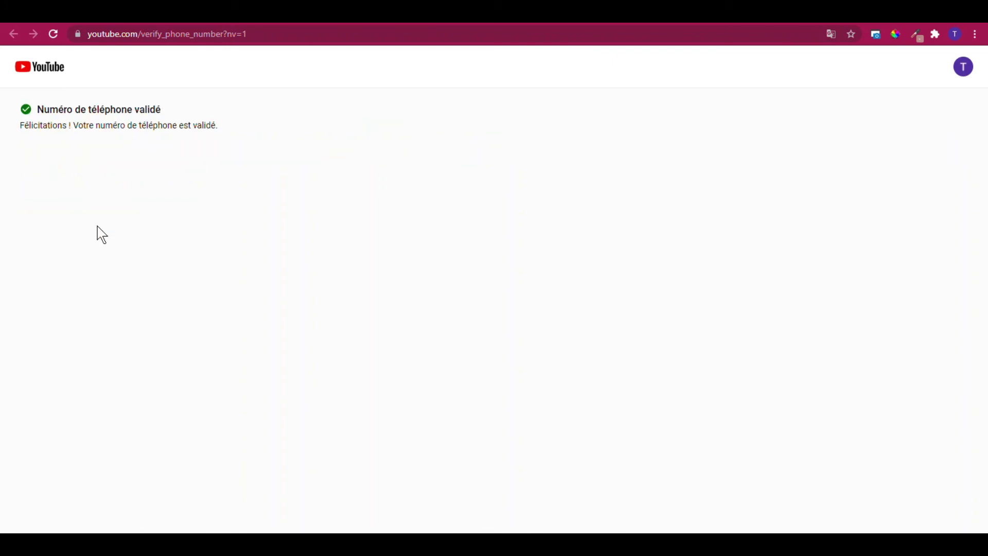
key("ctrl+w")
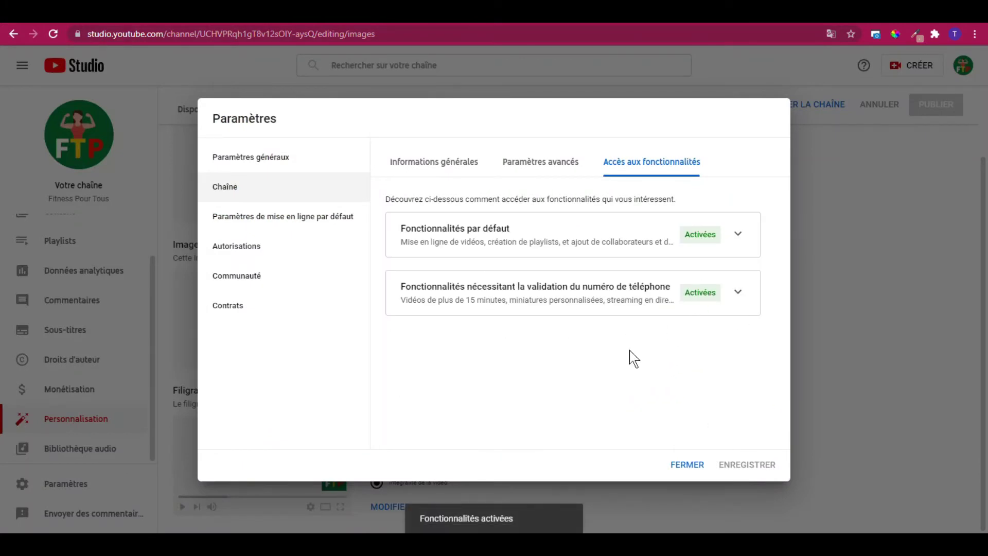
Set the default visibility for new uploads to Publique.
left_click(285, 222)
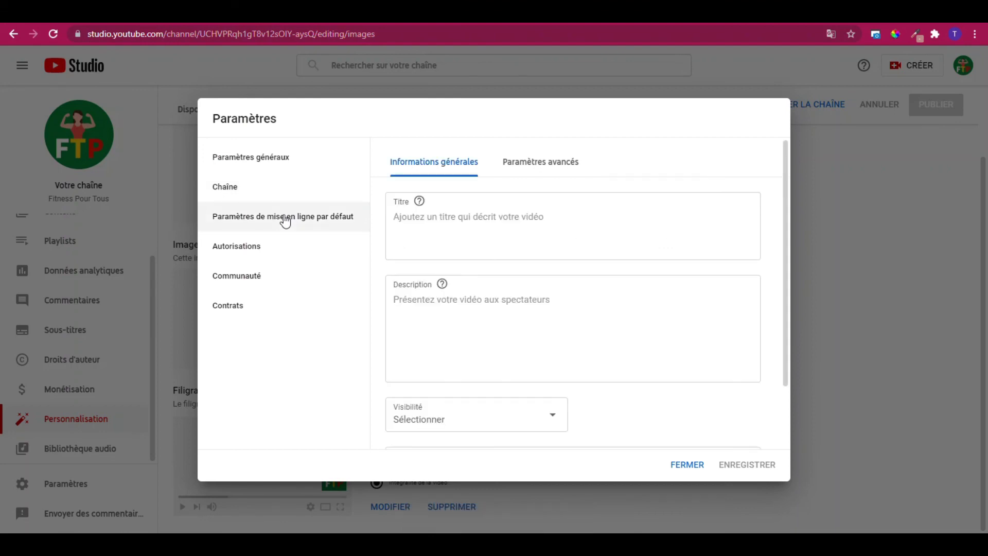
left_click(454, 207)
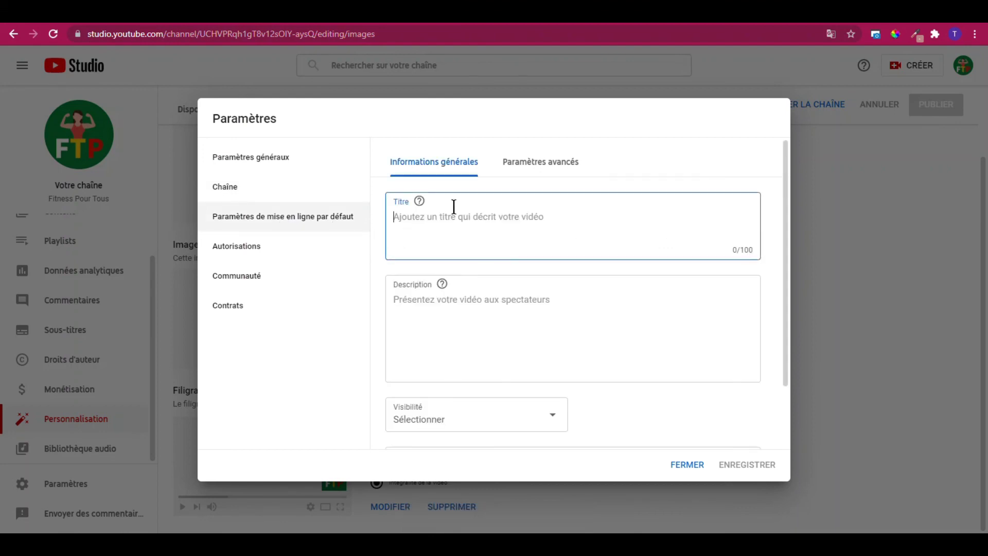
scroll(533, 304, "down", 2)
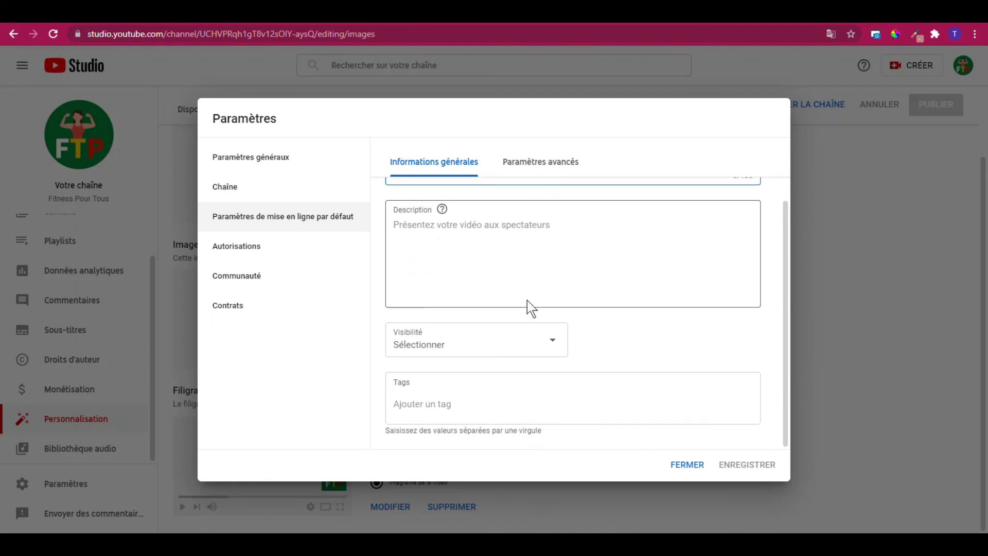
scroll(526, 281, "up", 2)
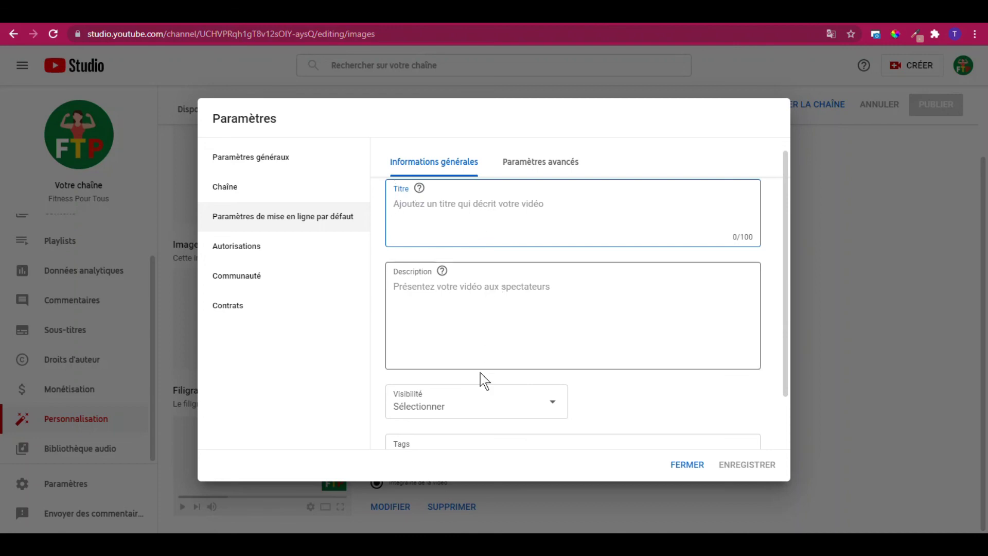
scroll(470, 390, "down", 2)
left_click(514, 338)
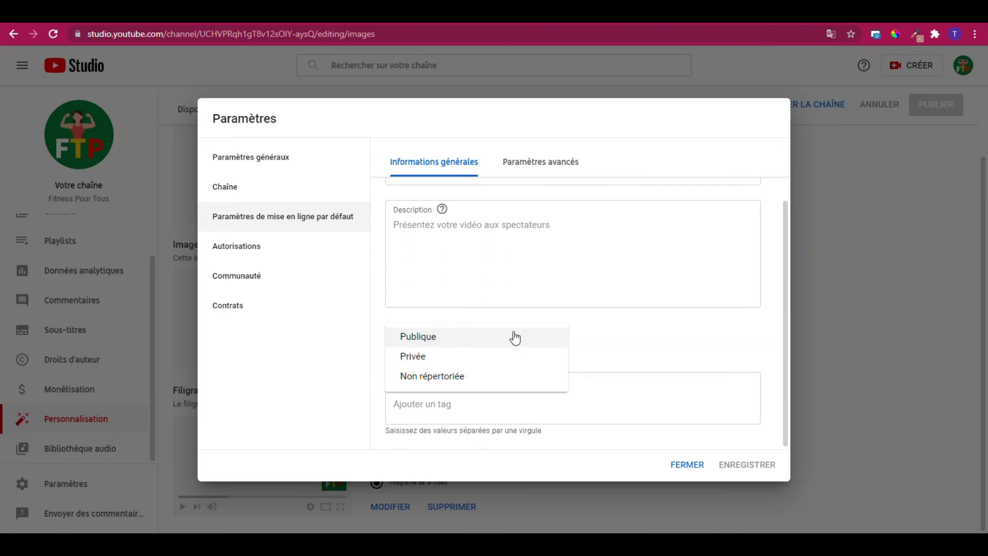
left_click(514, 338)
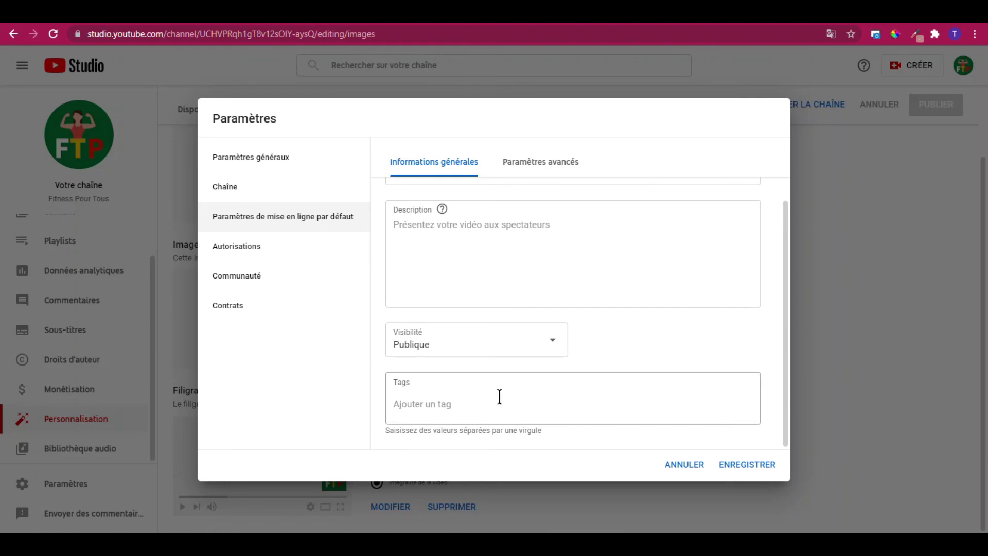
left_click(451, 402)
In the advanced defaults, set category Sport and video language Français.
left_click(522, 161)
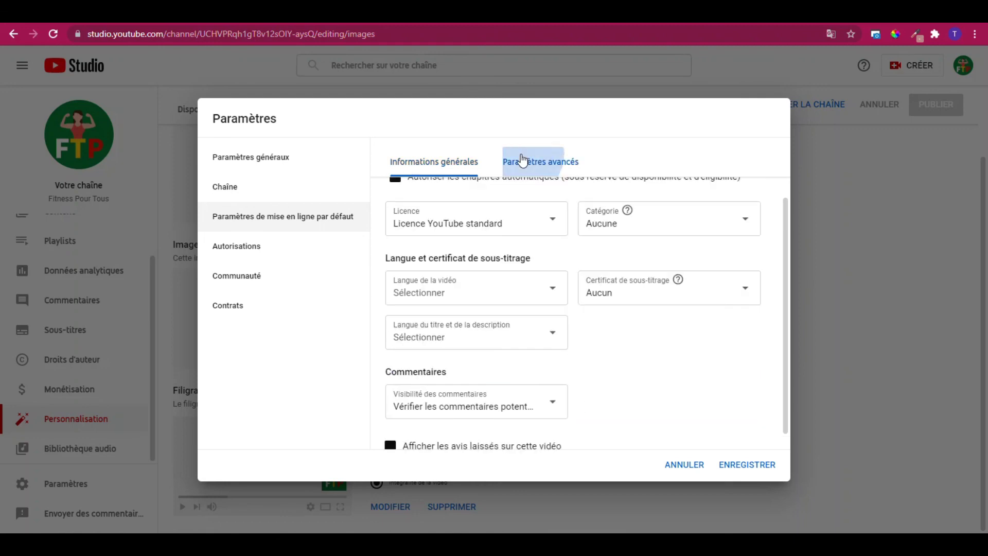
left_click(703, 228)
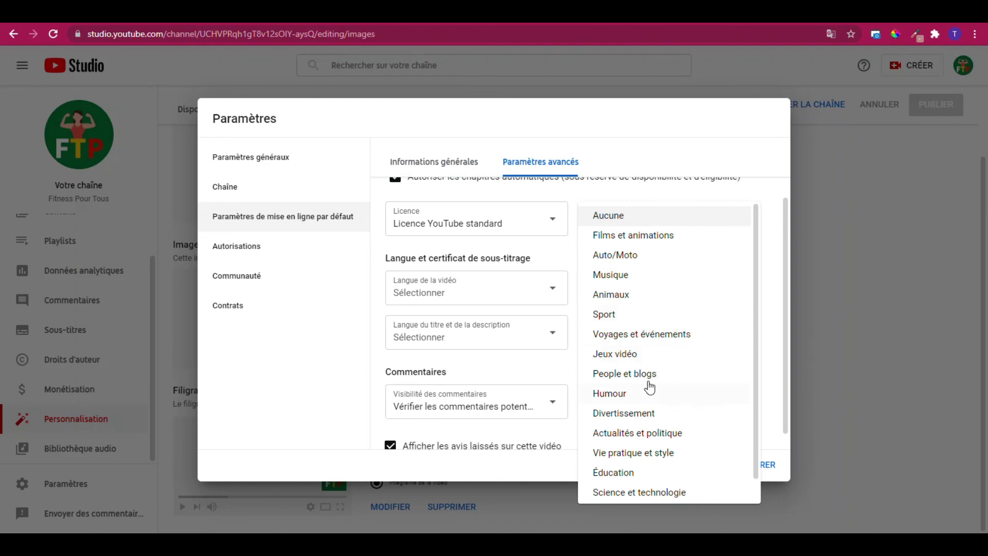
left_click(633, 313)
left_click(521, 303)
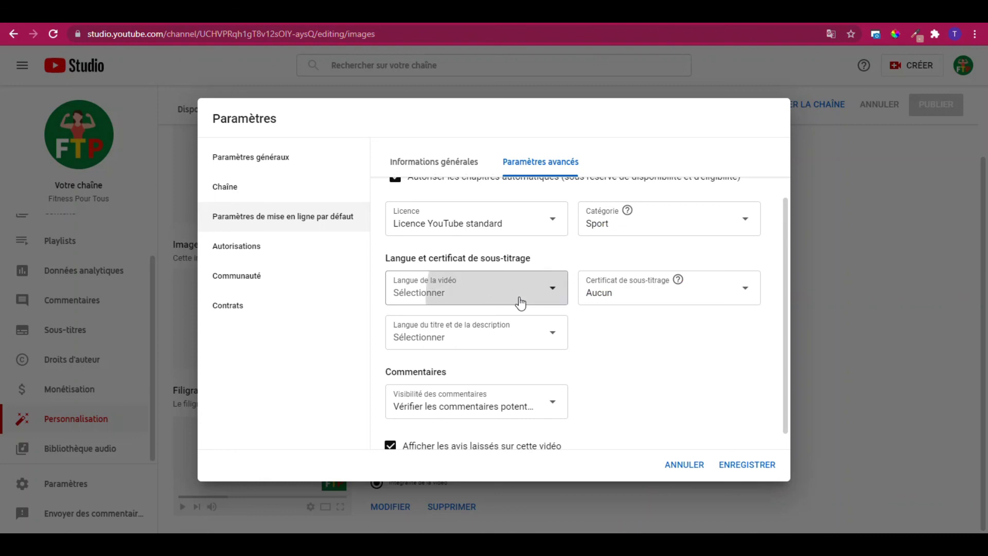
left_click(664, 315)
left_click(472, 310)
scroll(476, 355, "down", 4)
left_click(596, 320)
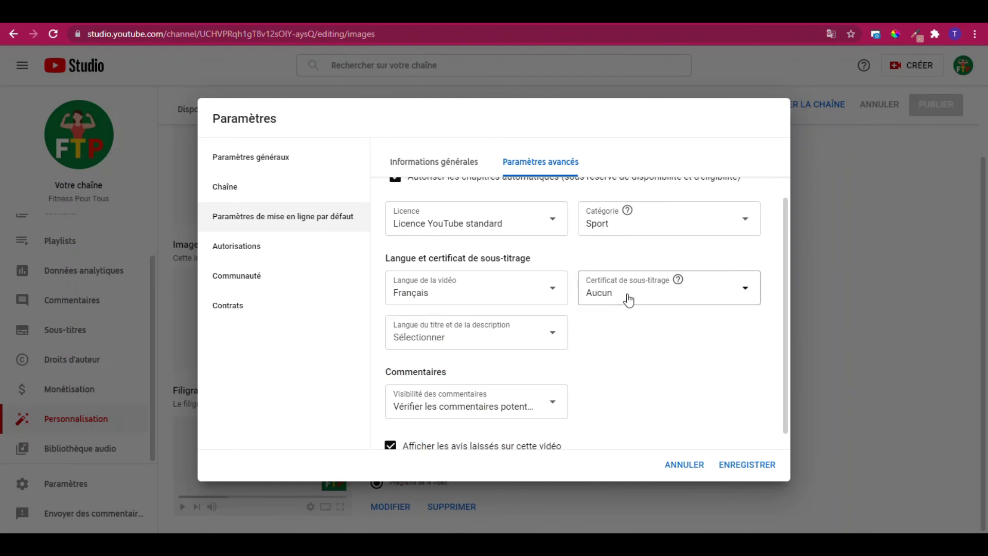
Keep caption certificate Aucun, allow all comments, and save the upload defaults.
left_click(650, 295)
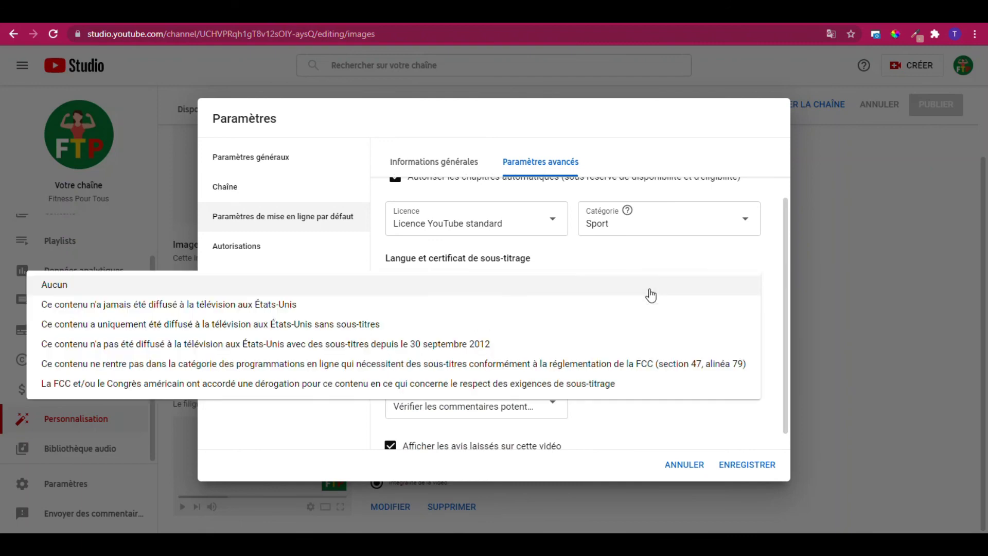
left_click(685, 278)
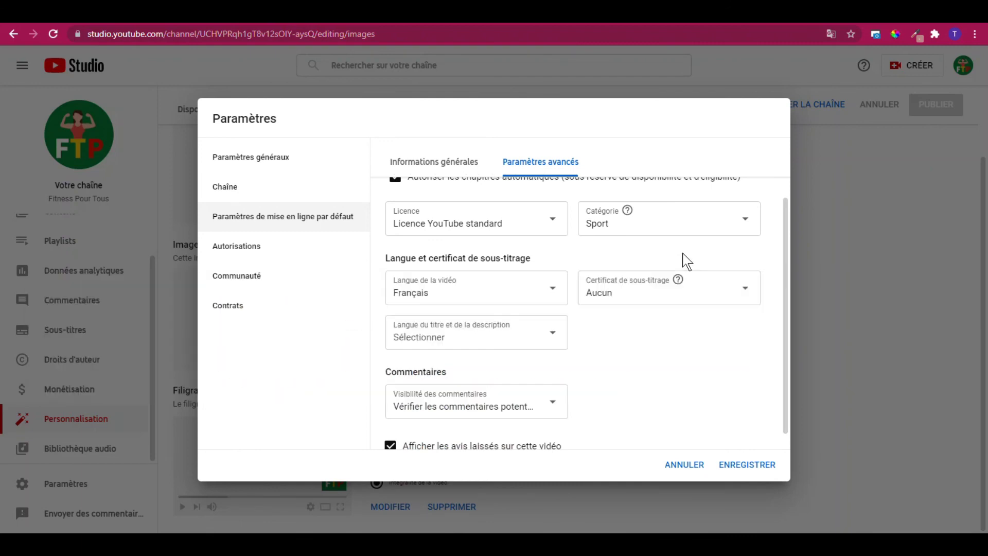
left_click(507, 332)
left_click(684, 331)
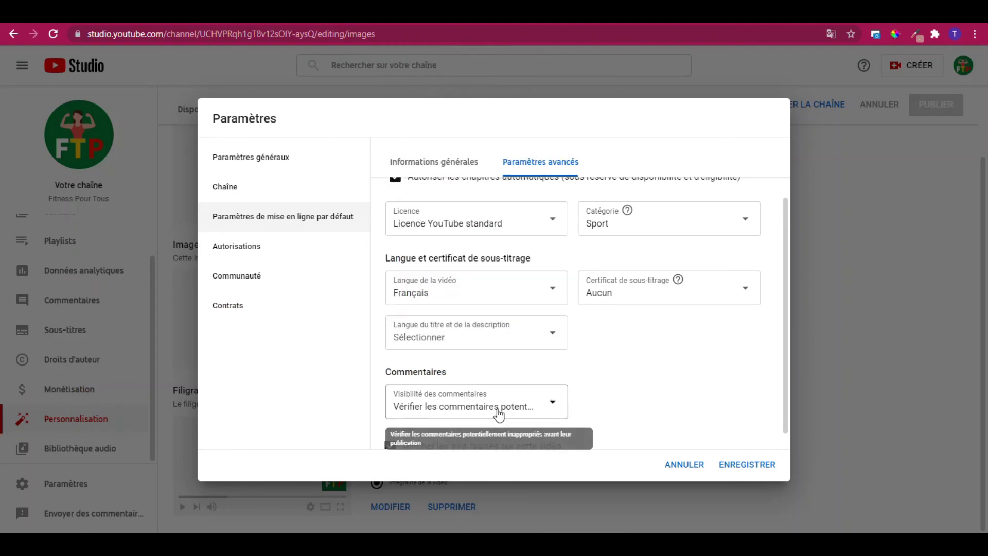
scroll(649, 363, "down", 1)
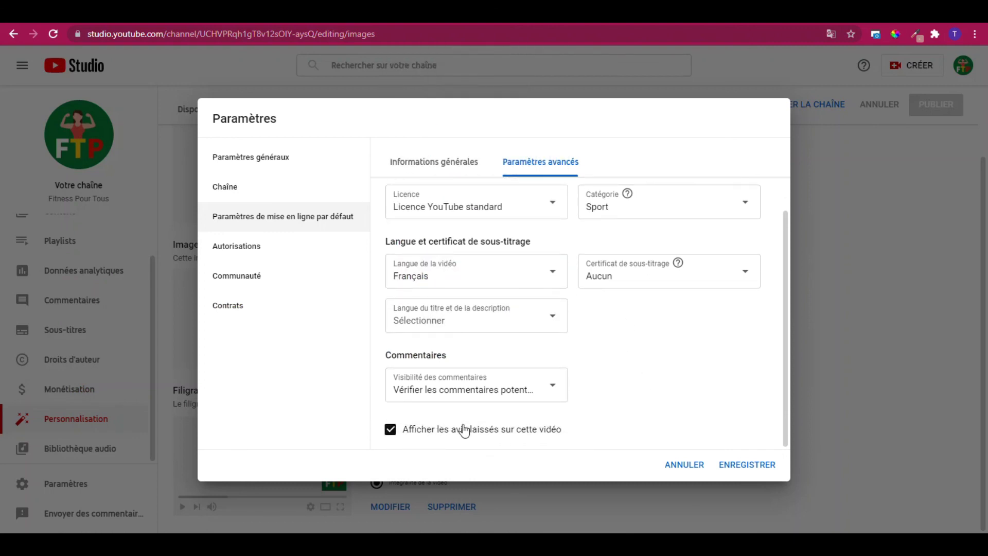
left_click(466, 390)
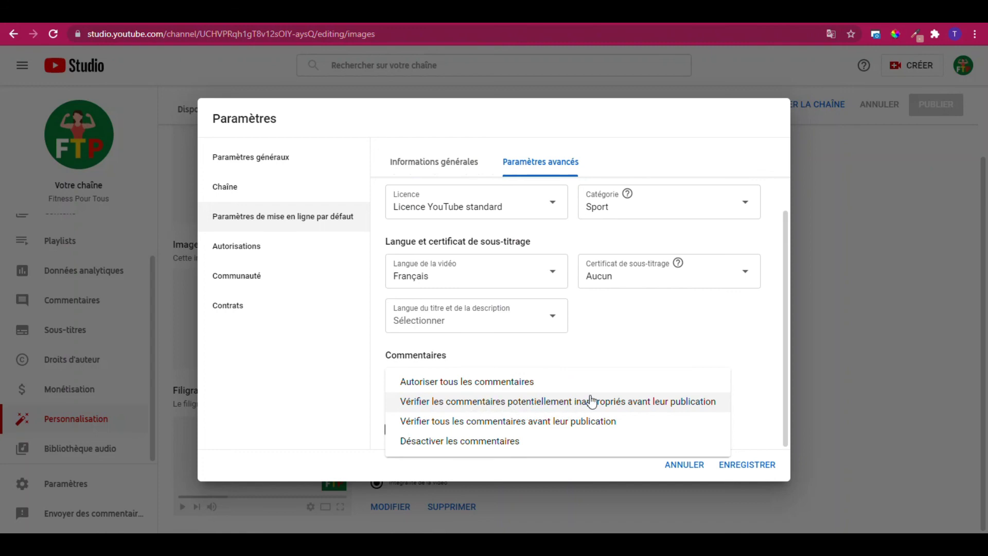
left_click(617, 381)
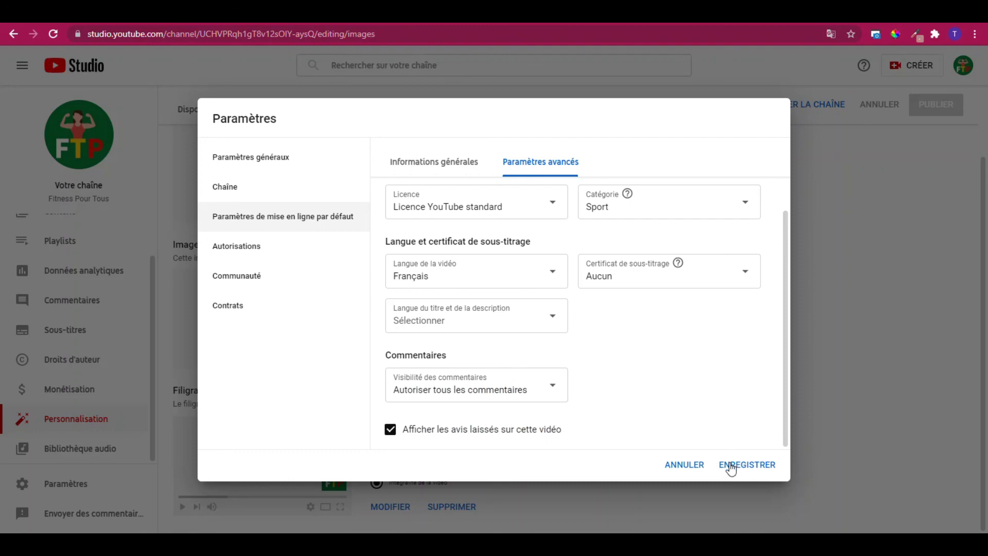
left_click(731, 464)
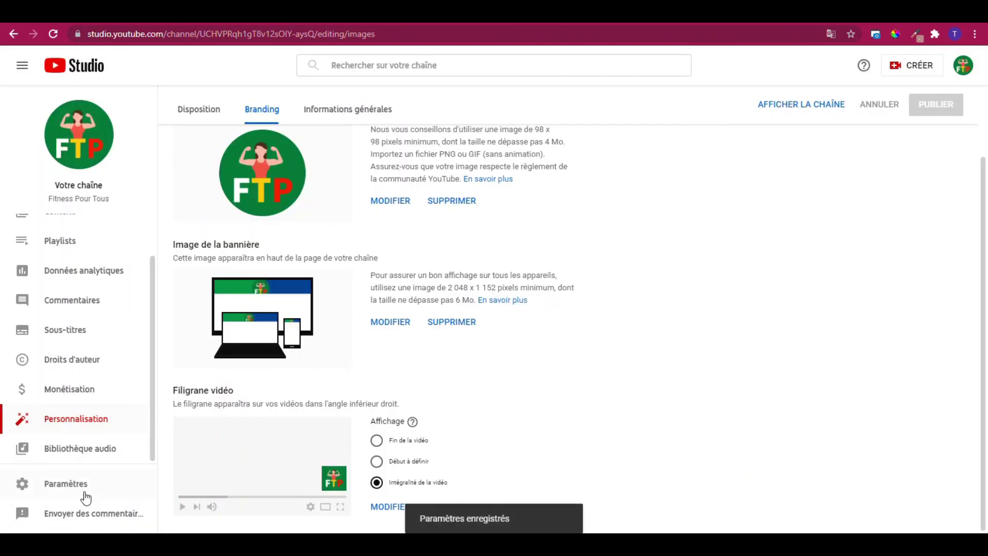
left_click(84, 490)
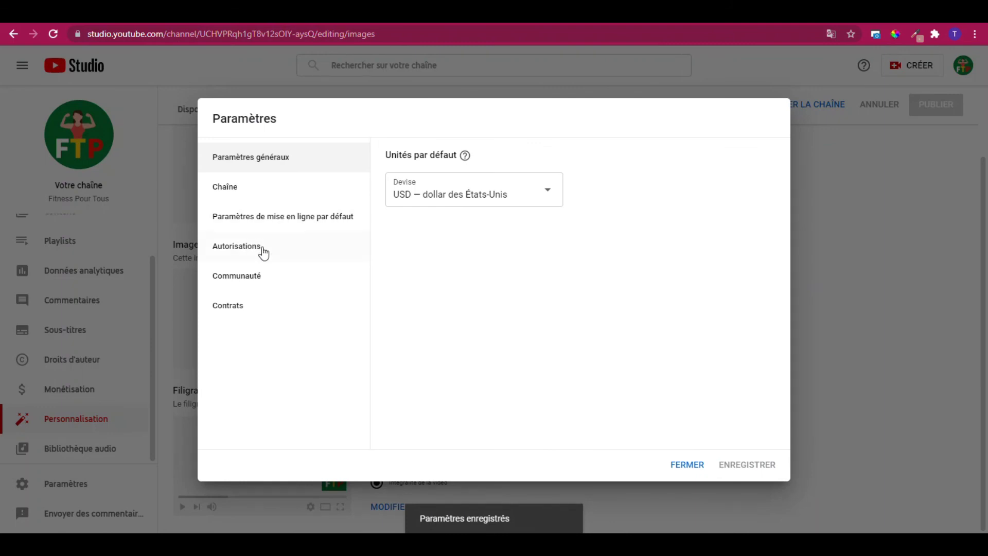
Hold potentially inappropriate new-video comments and live chat messages for review, and save the community defaults.
left_click(262, 252)
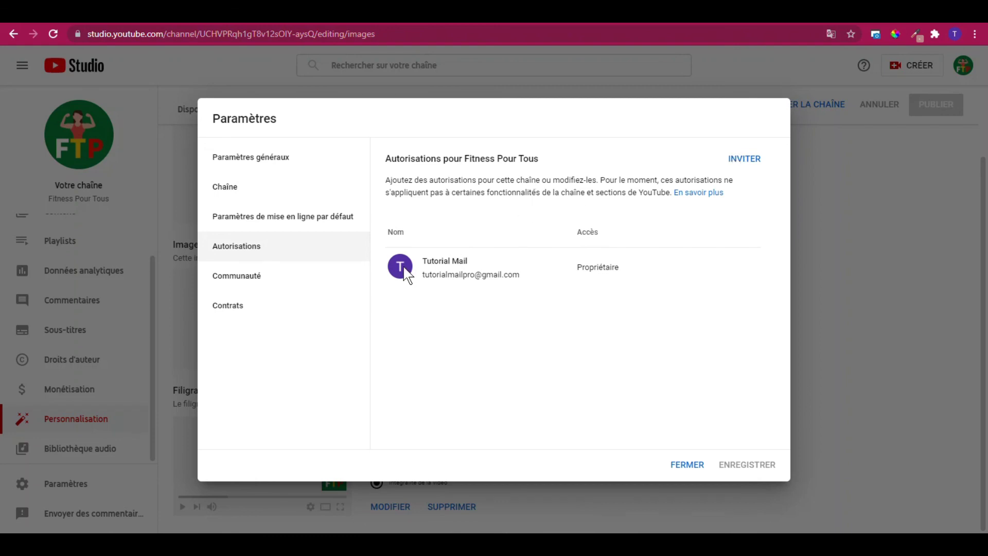
left_click(261, 287)
scroll(504, 242, "down", 3)
scroll(507, 231, "up", 3)
left_click(529, 164)
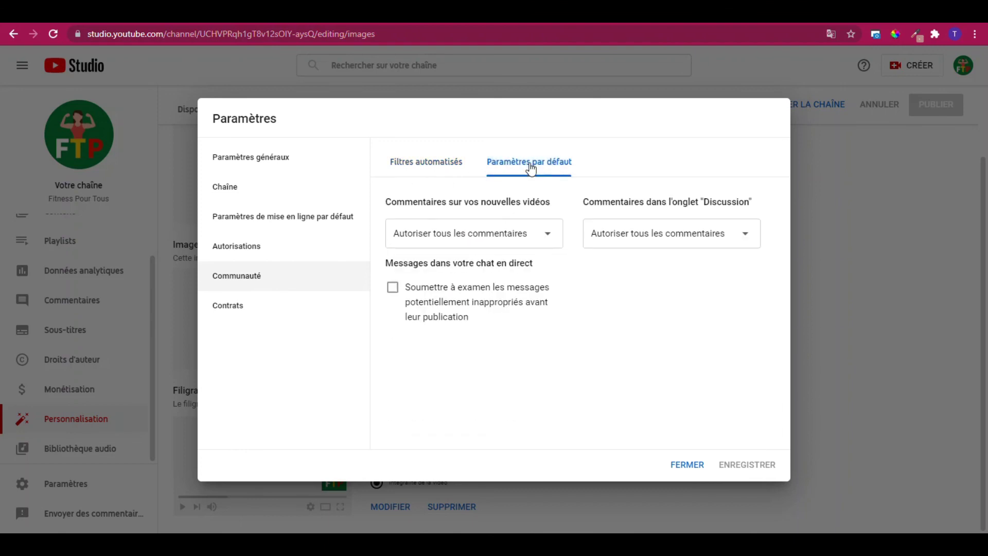
left_click(518, 241)
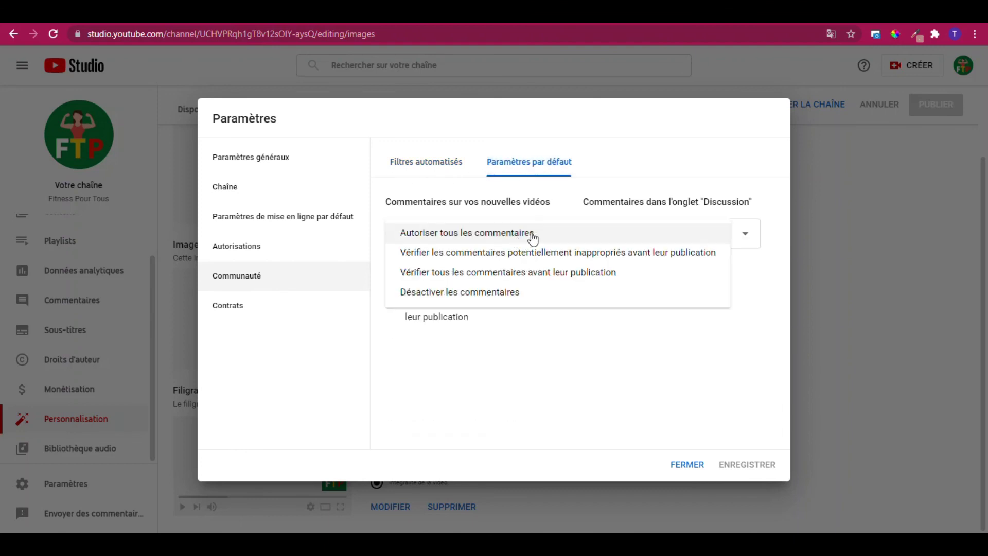
left_click(547, 253)
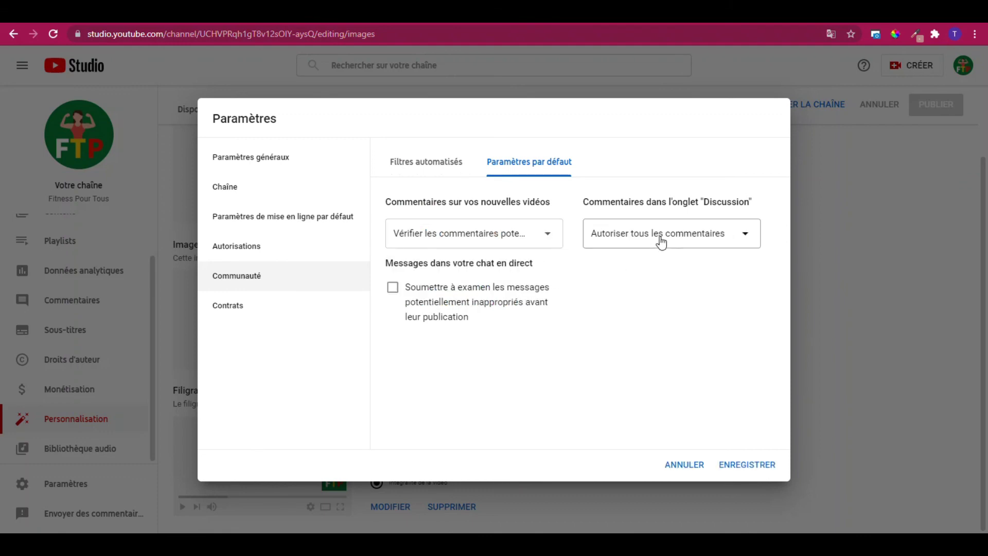
left_click(392, 288)
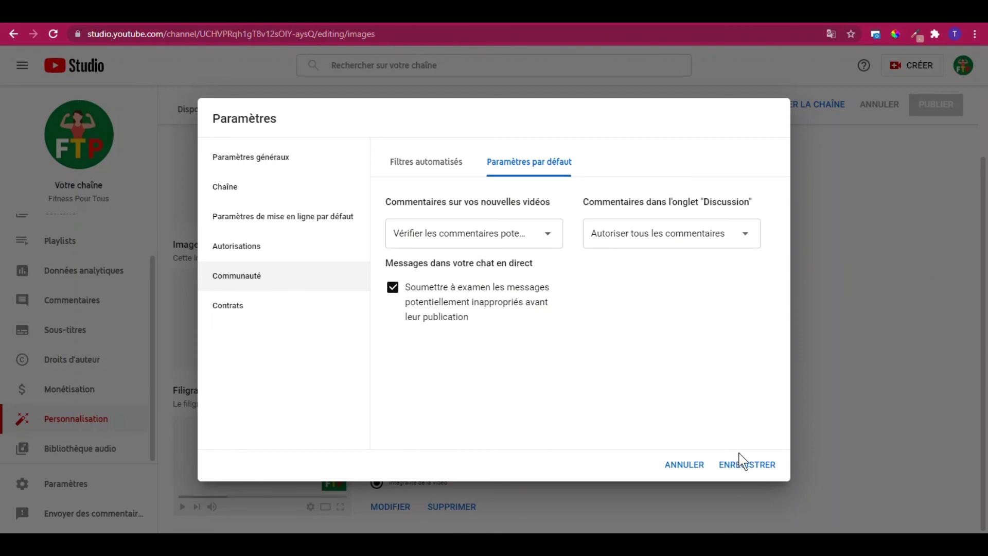
left_click(743, 466)
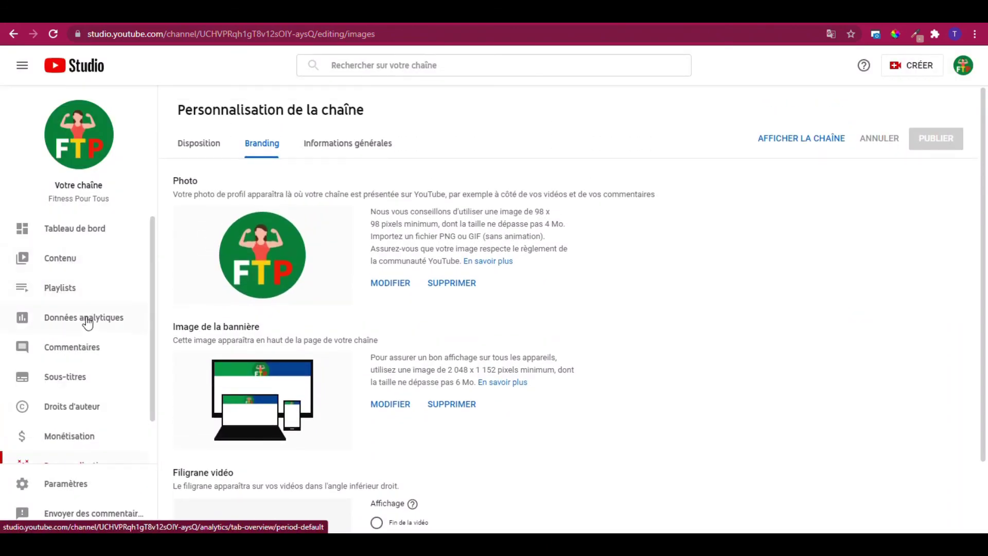
Dismiss the translation offer on the account chooser page and select the full page URL.
left_click(89, 233)
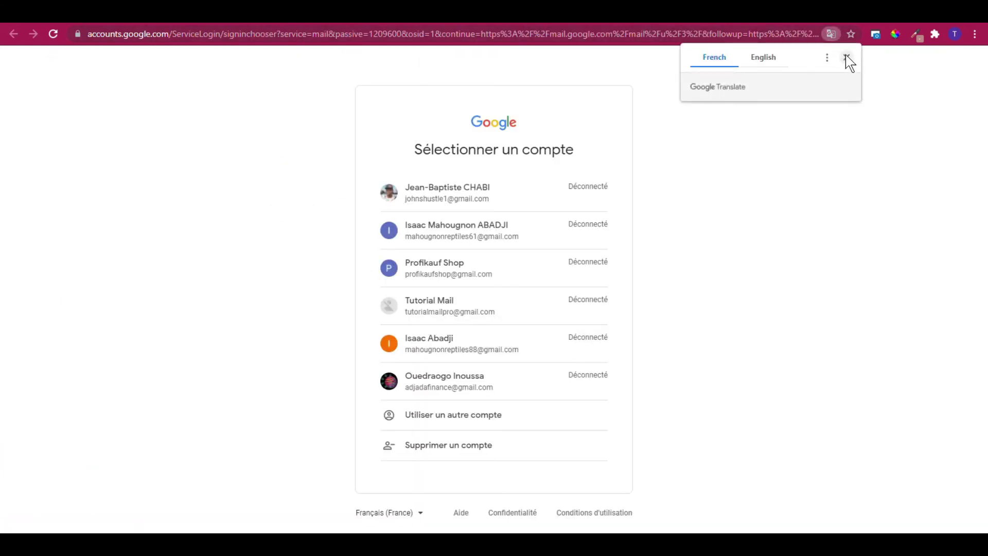
left_click(846, 57)
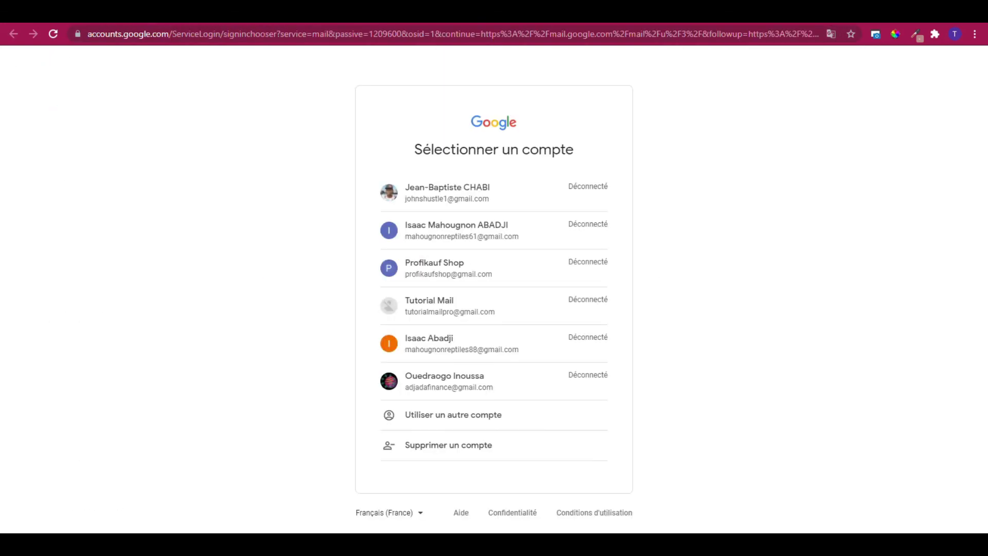
left_click(277, 35)
triple_click(280, 35)
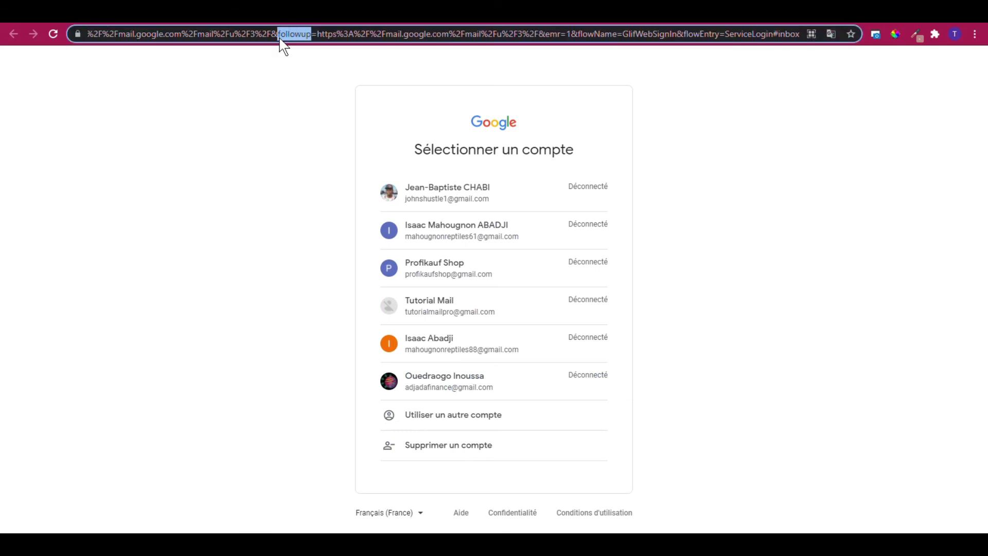